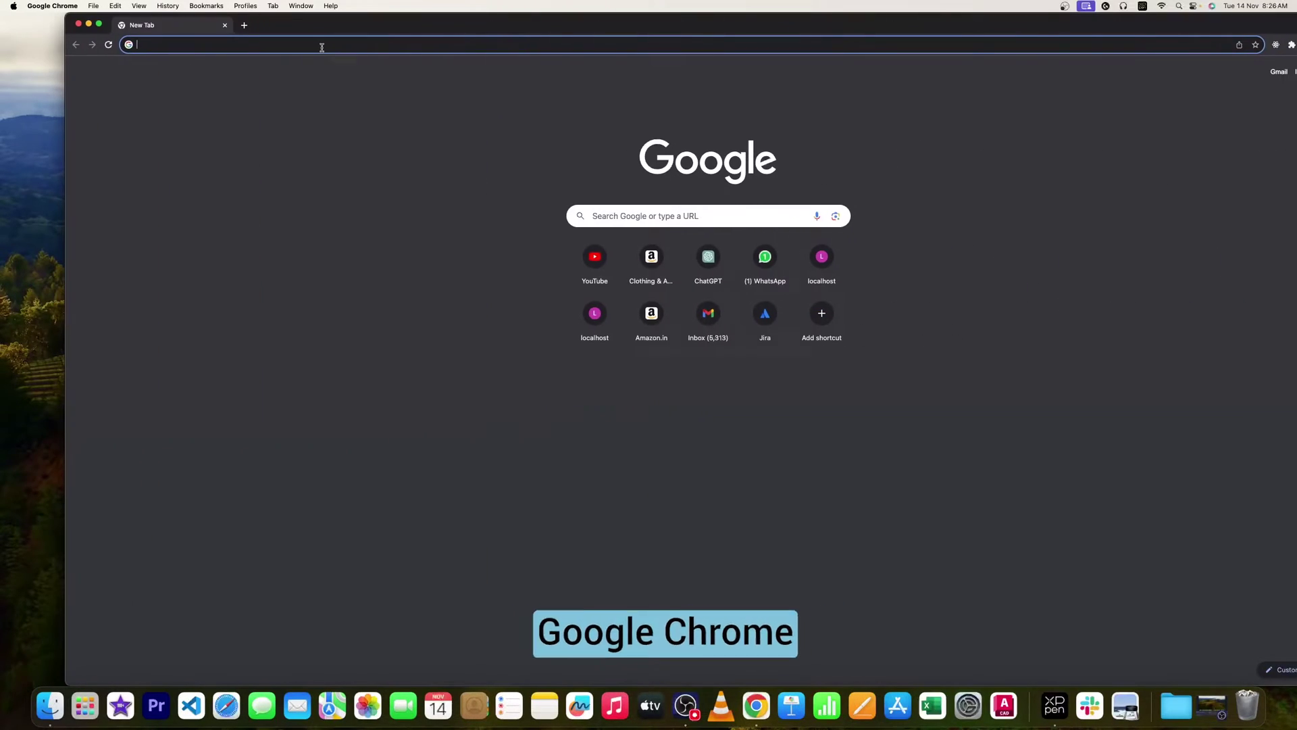
Search Google for shapr3d and open the official Shapr3D result in a new background tab.
type("sha")
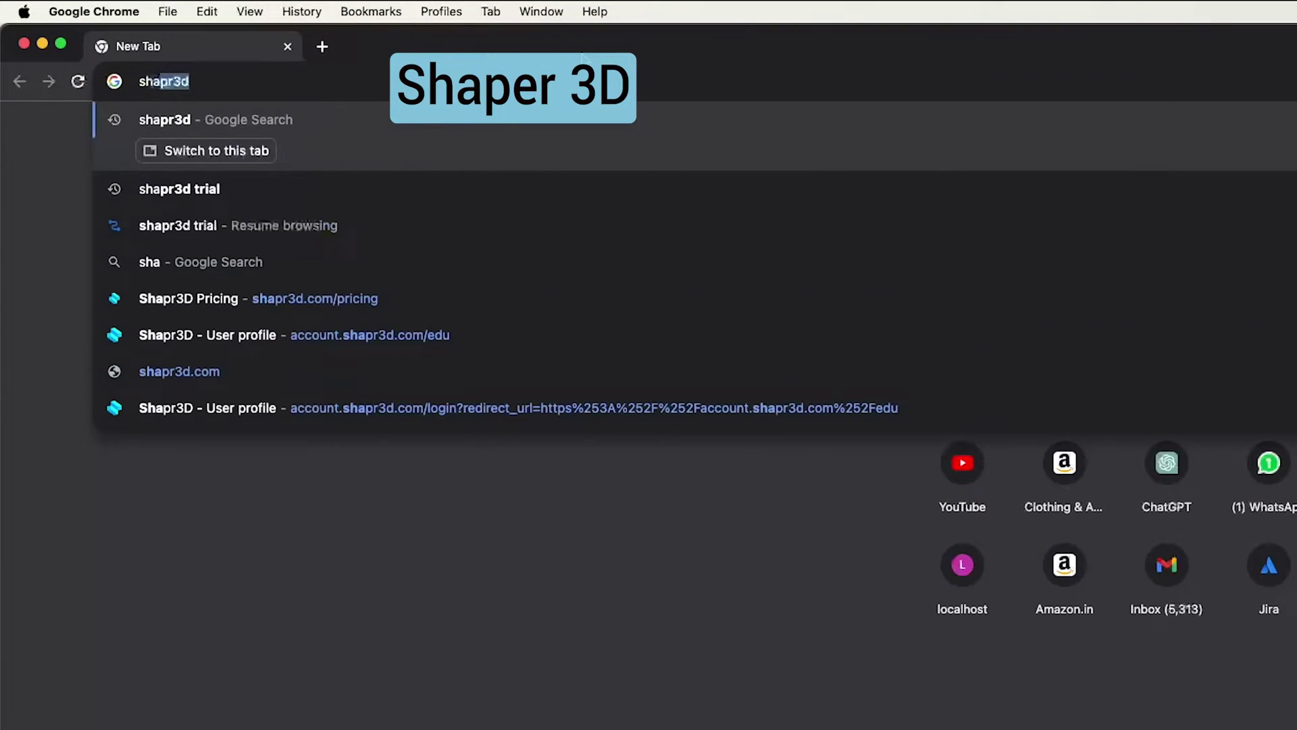
key("Return")
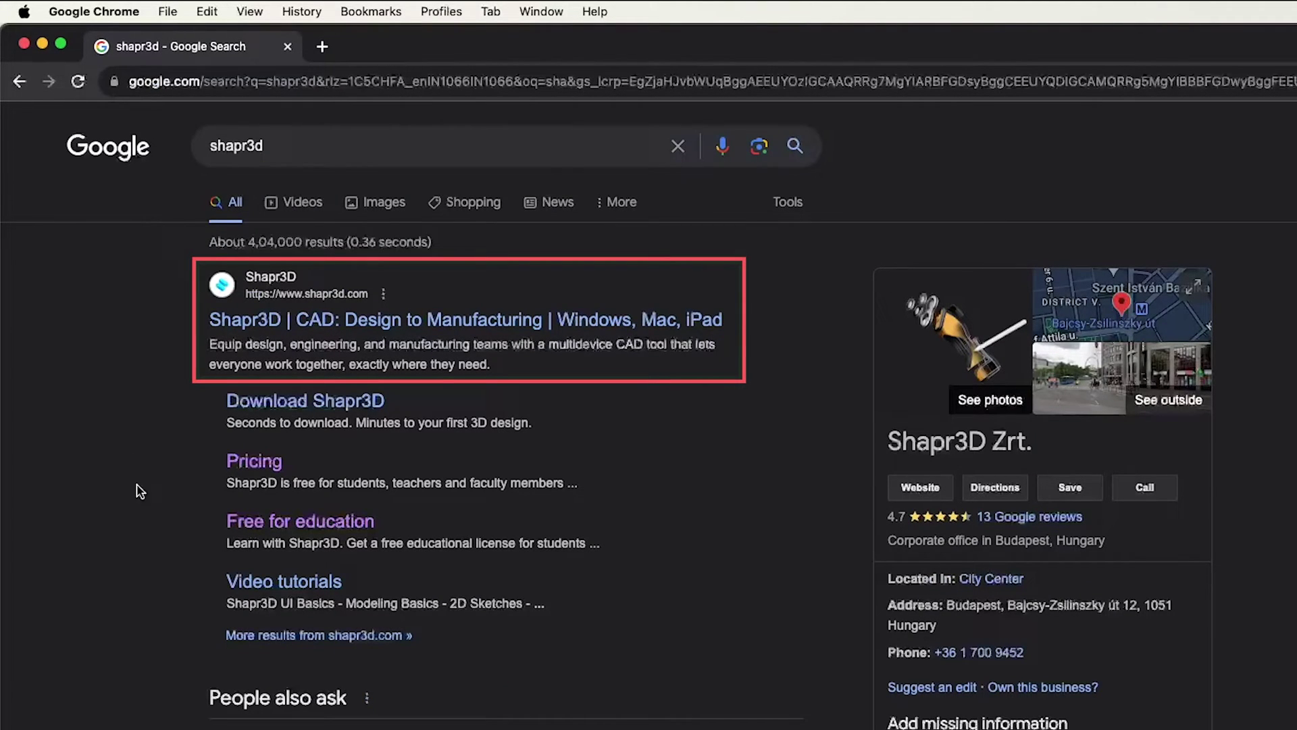
right_click(294, 326)
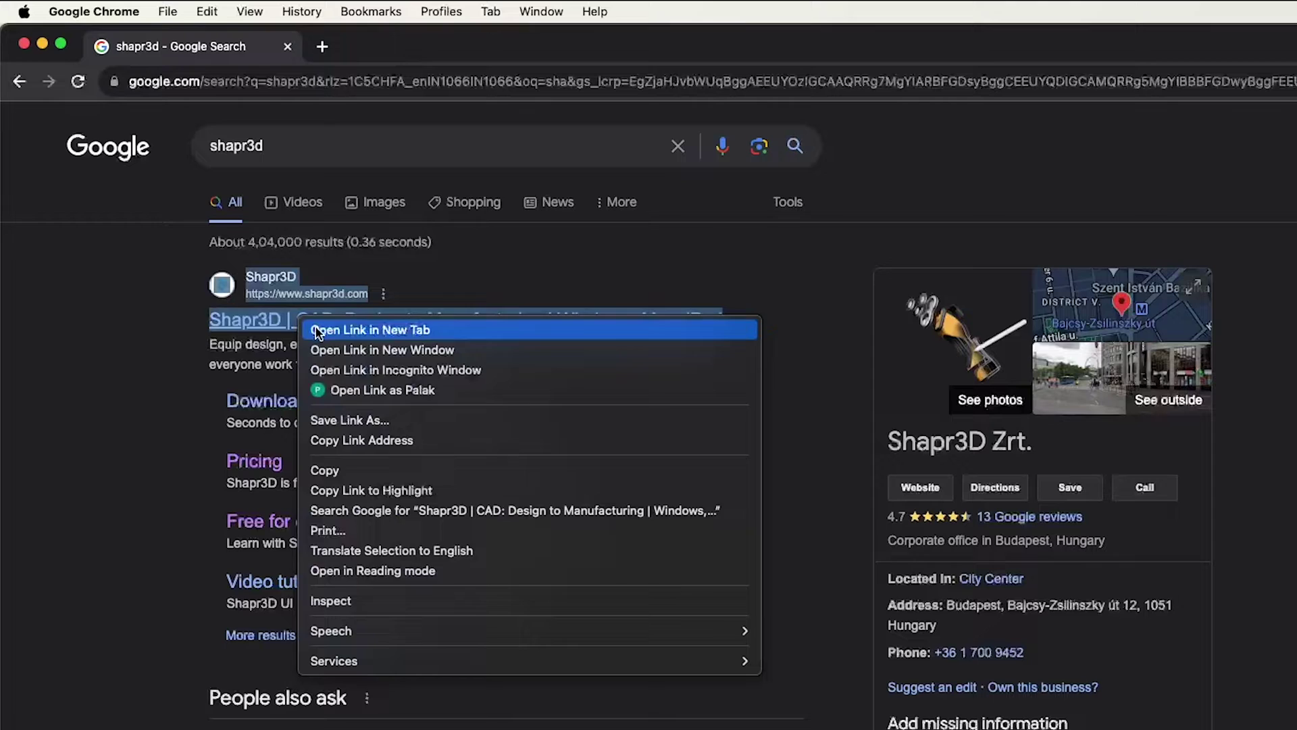
left_click(316, 331)
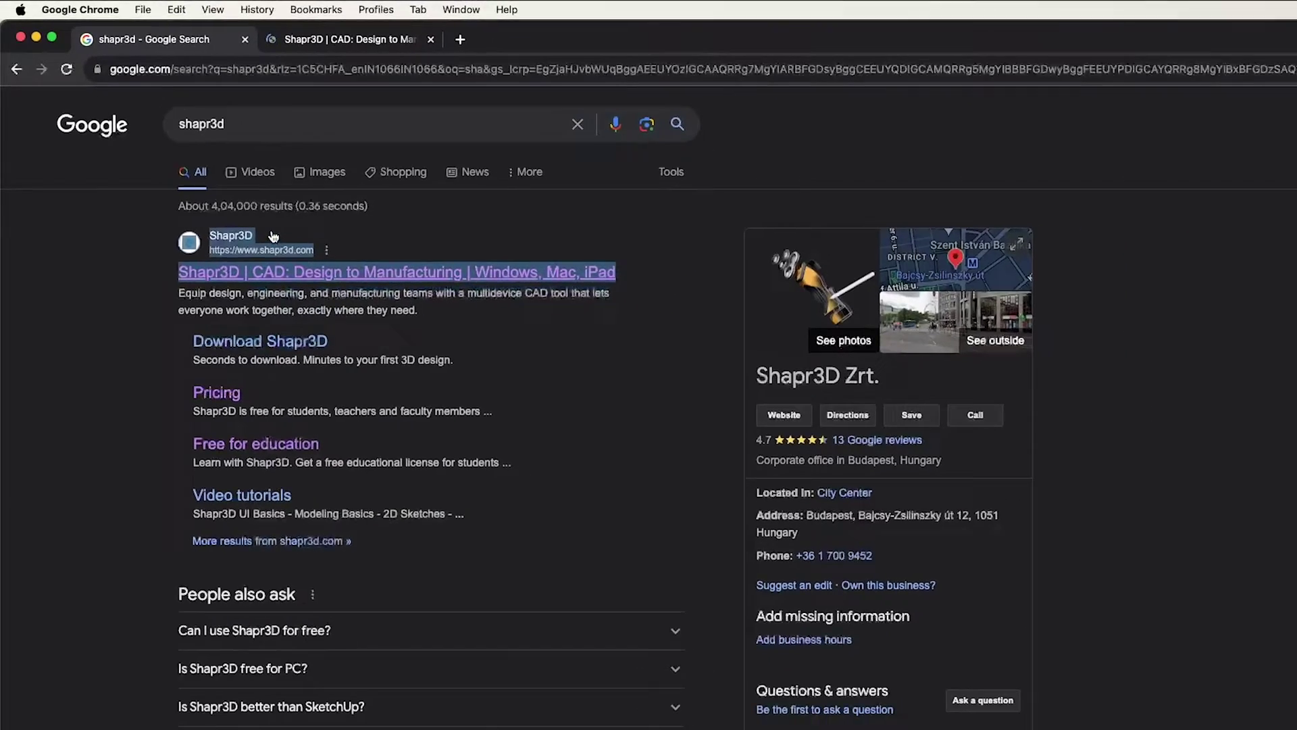
Go to the Shapr3D Download page and start downloading the macOS installer Shapr3D-5.500.0.6004.dmg.
key("super+alt+Right")
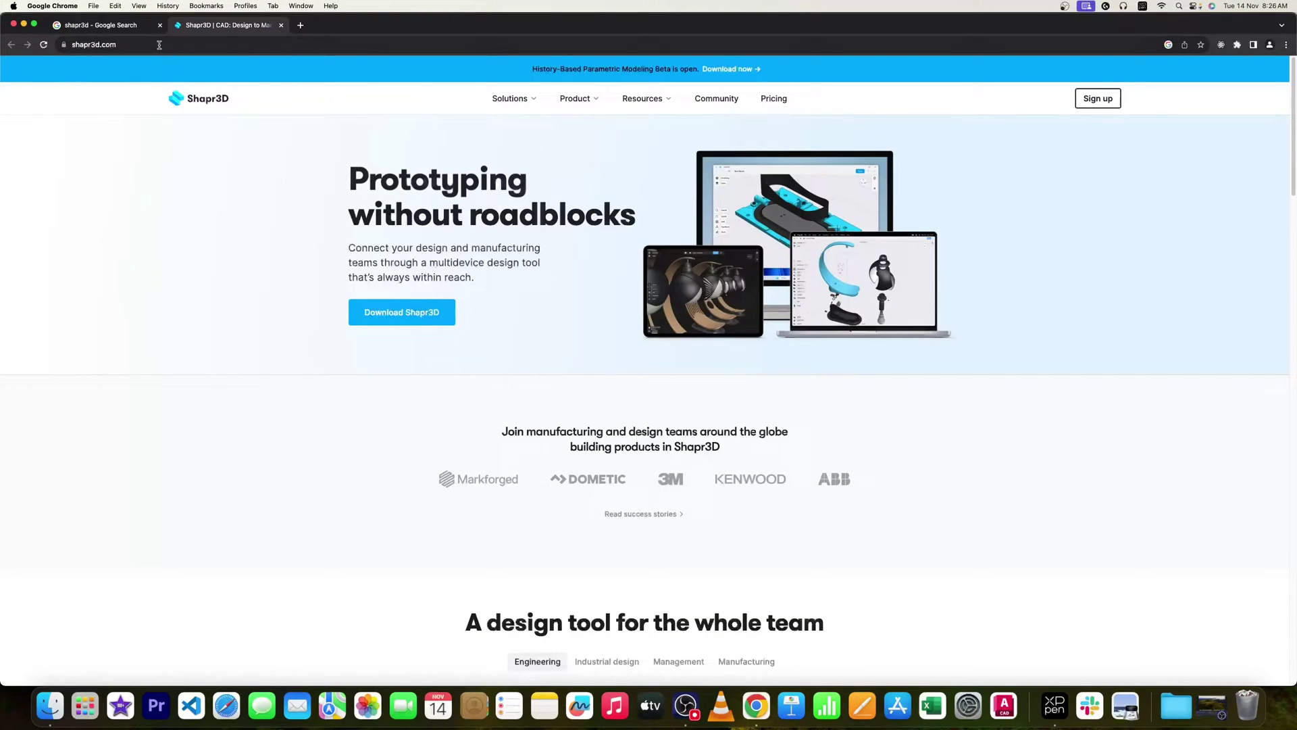
left_click(157, 44)
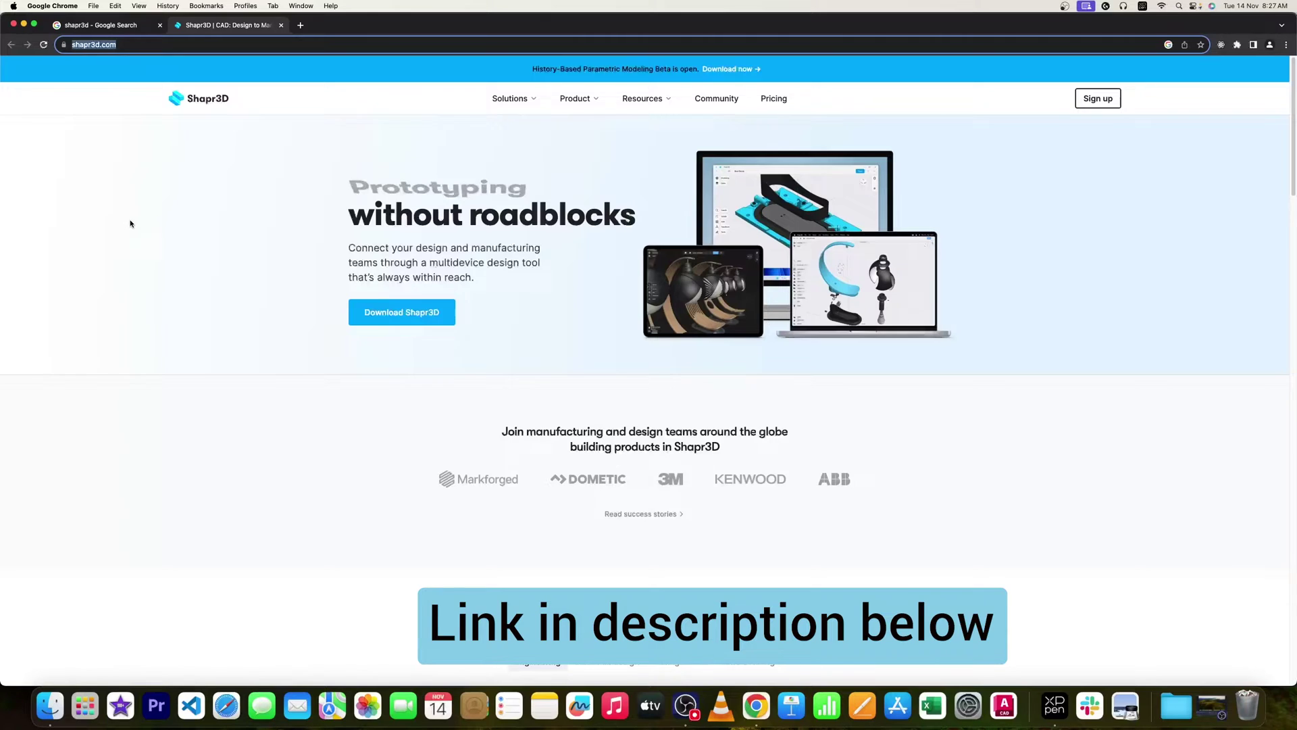
scroll(142, 261, "down", 5)
scroll(145, 262, "up", 5)
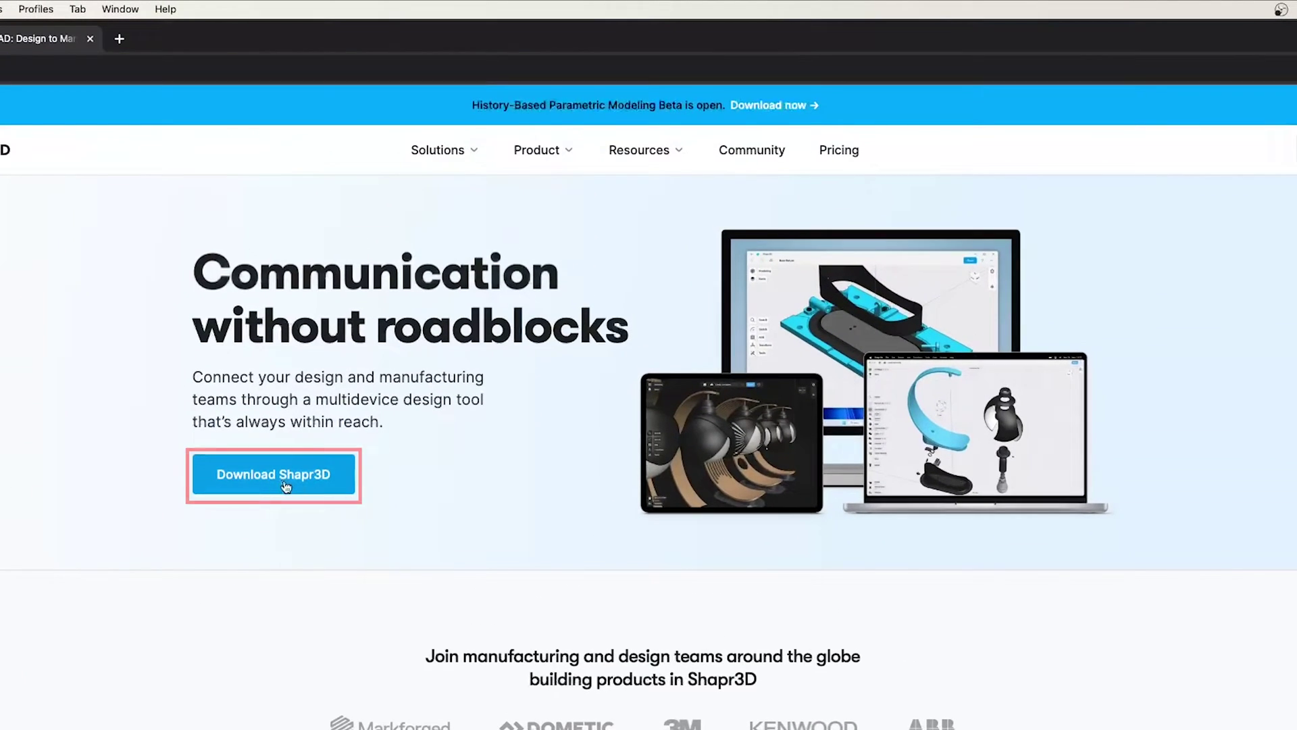
left_click(284, 484)
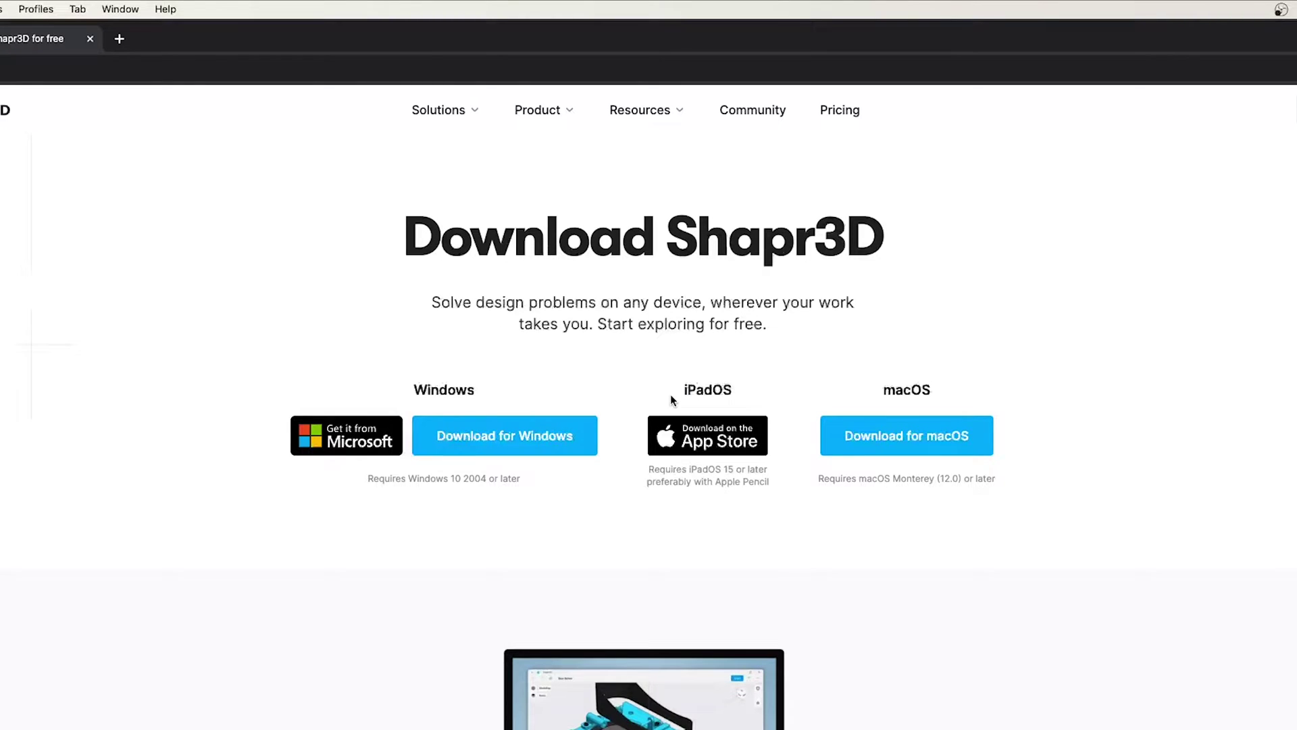
left_click_drag(671, 397, 729, 386)
left_click(243, 350)
scroll(511, 502, "down", 6)
scroll(548, 466, "up", 6)
Check the installer download's progress, then go to the Shapr3D Pricing page.
left_click(1227, 101)
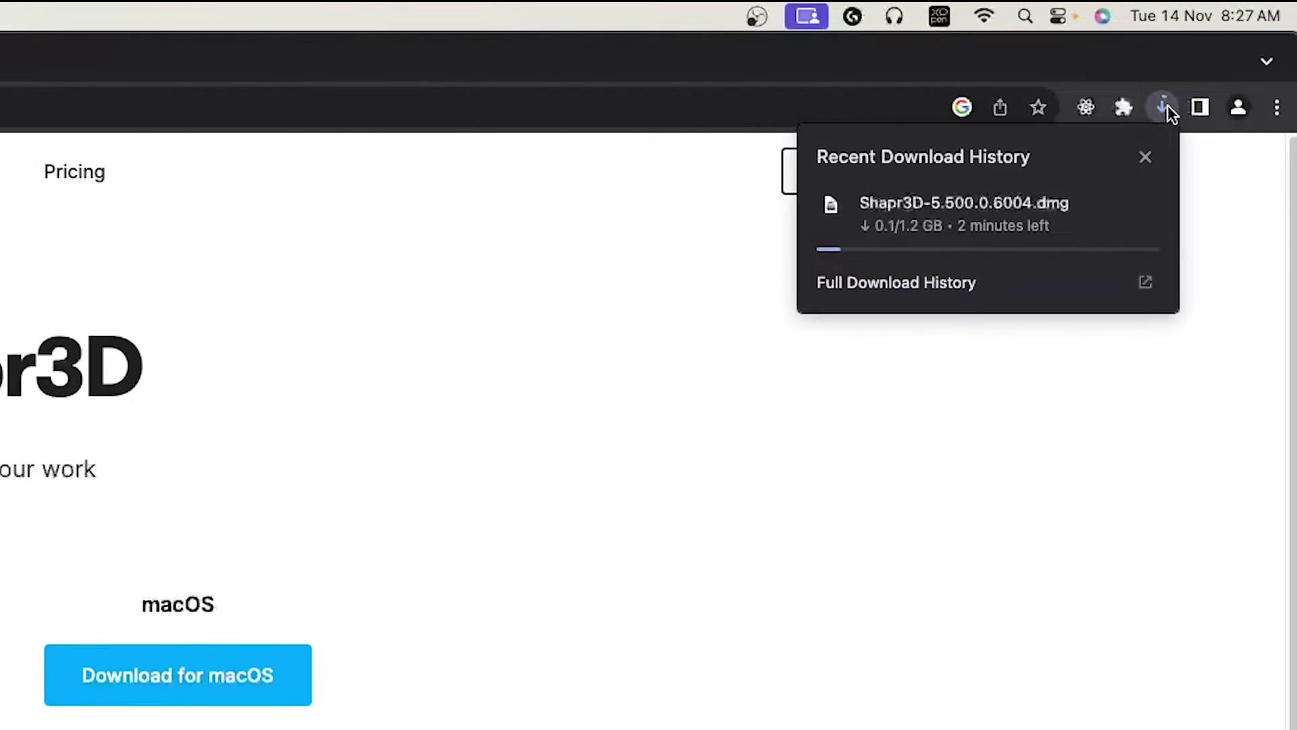
left_click(1167, 104)
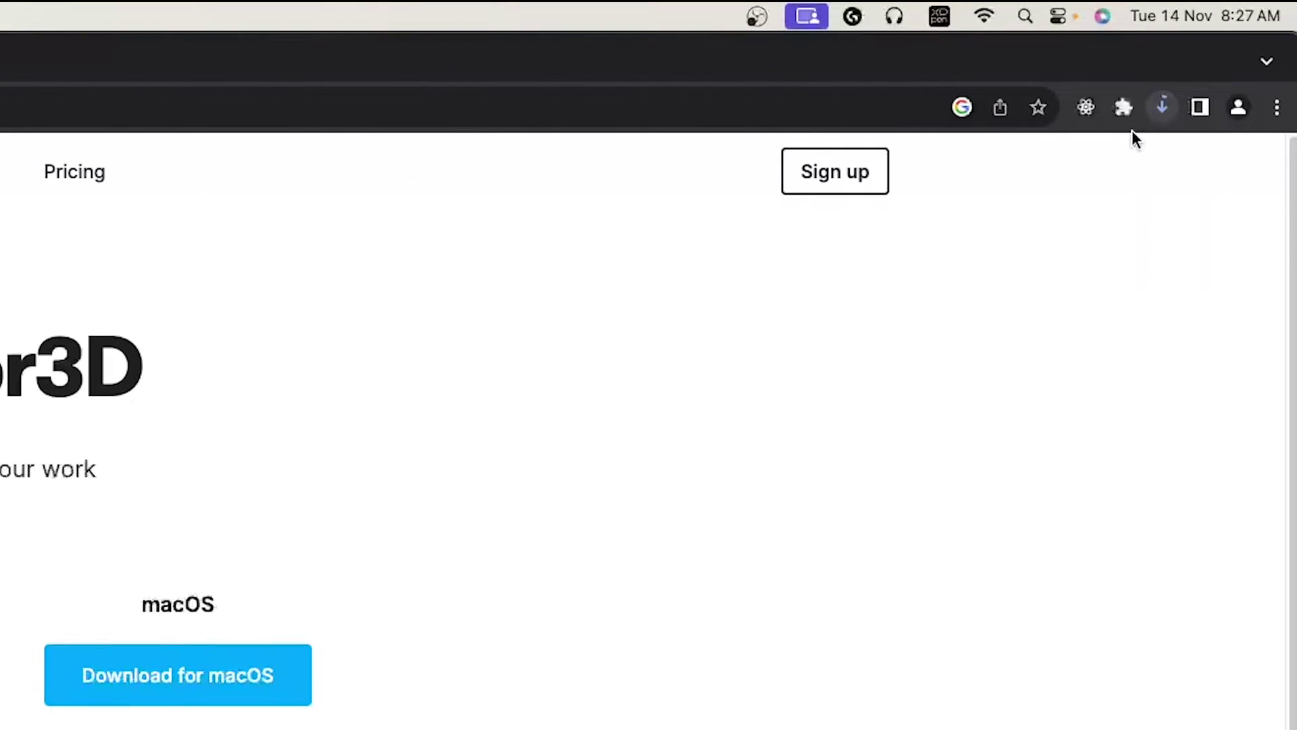
right_click(835, 184)
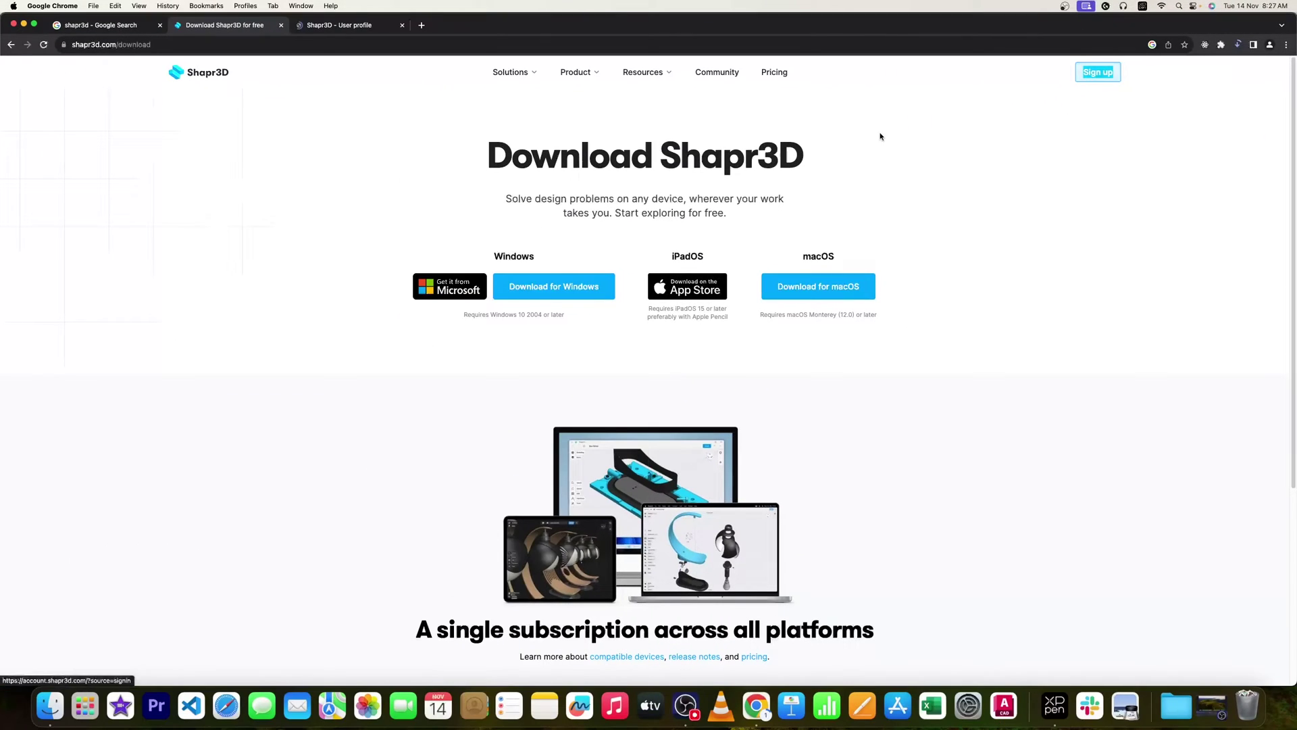
left_click(775, 72)
Compare the Pro plan's monthly $38/month price with the yearly $25/month price.
scroll(743, 196, "down", 2)
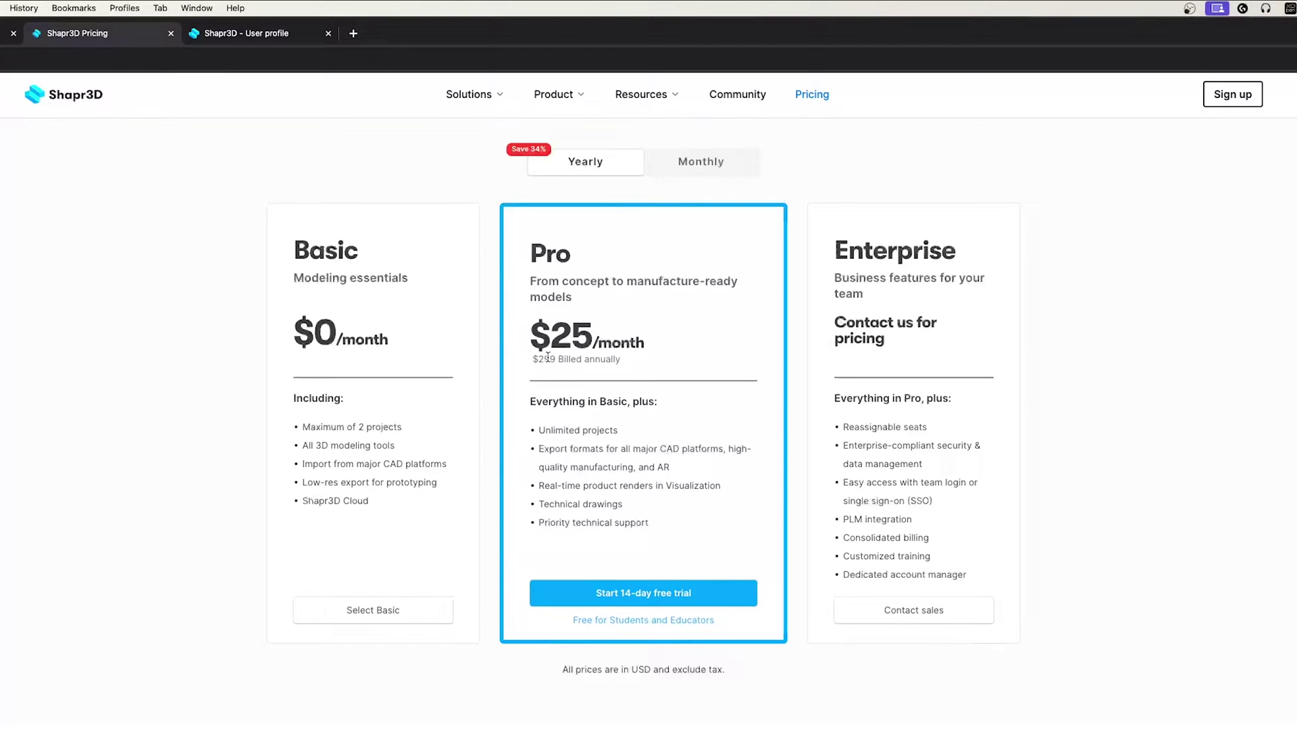
left_click(698, 167)
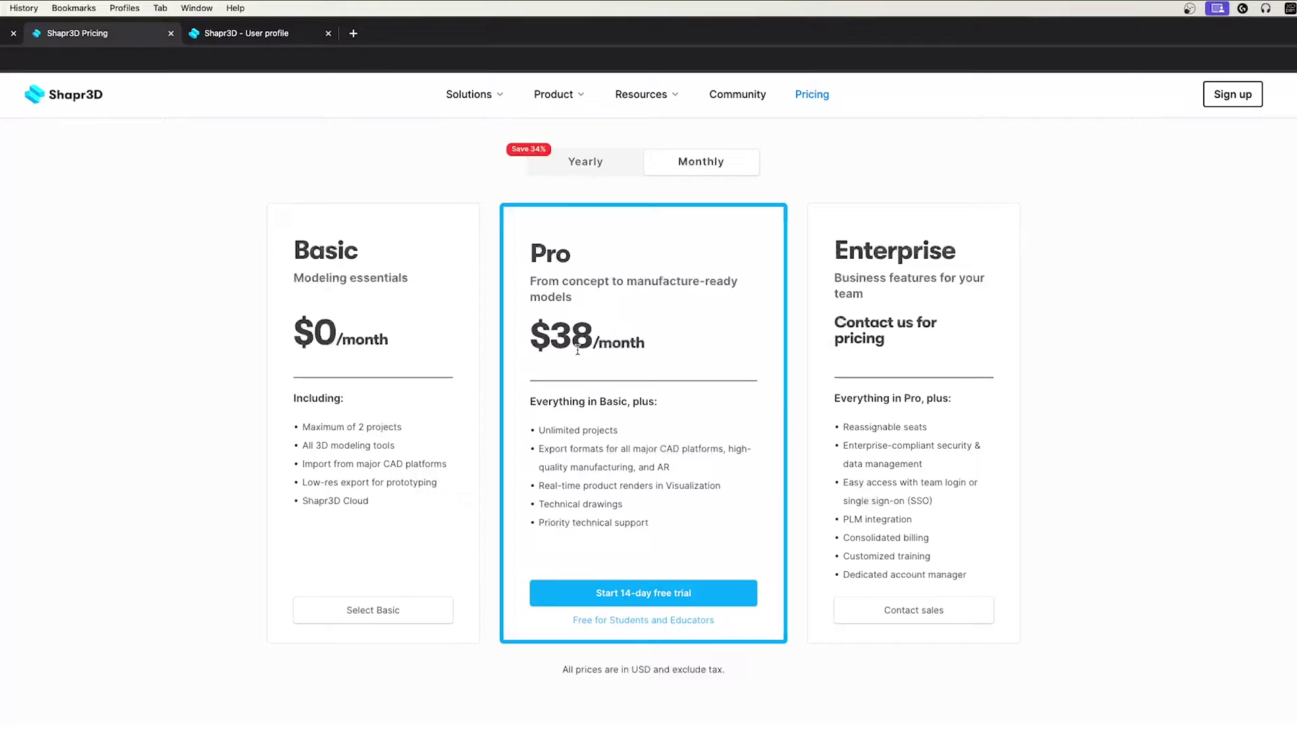
left_click(585, 163)
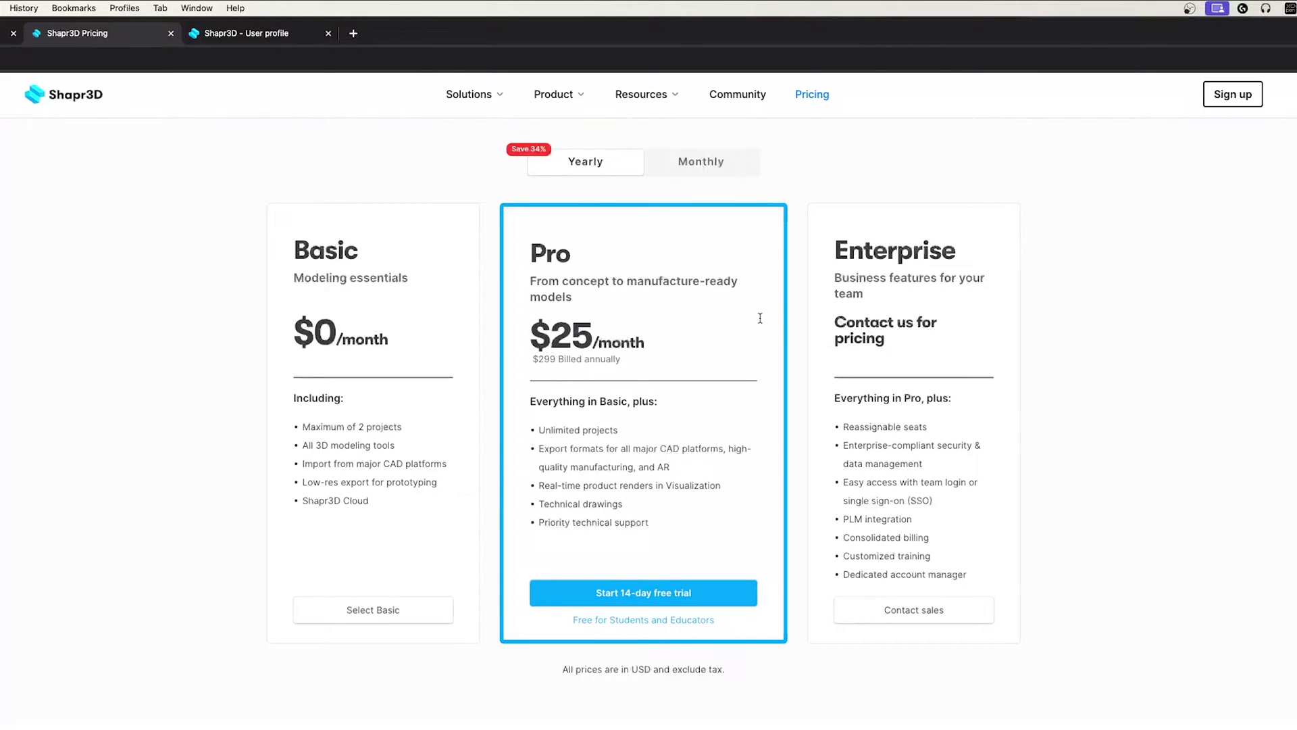
Open the Free for Students and Educators offer in a new tab.
scroll(798, 358, "down", 3)
scroll(729, 367, "up", 3)
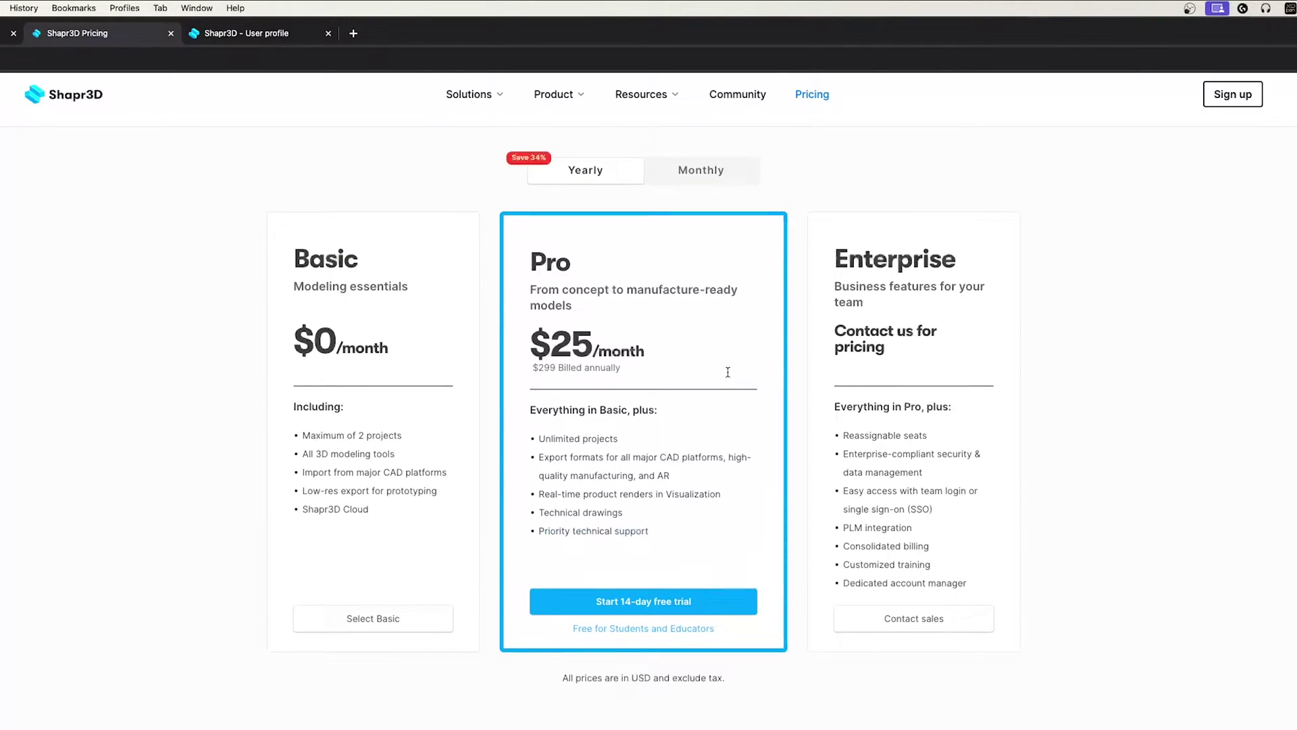
scroll(726, 372, "down", 3)
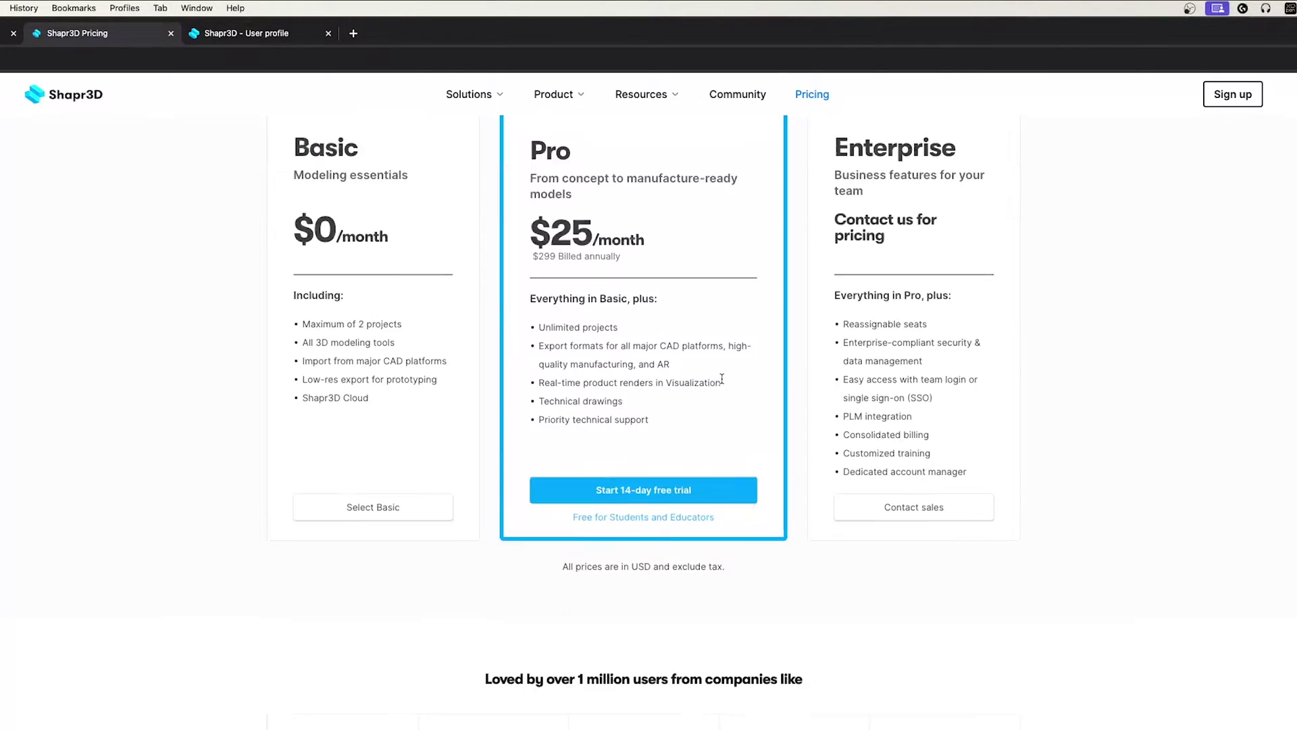
left_click(680, 517, "super")
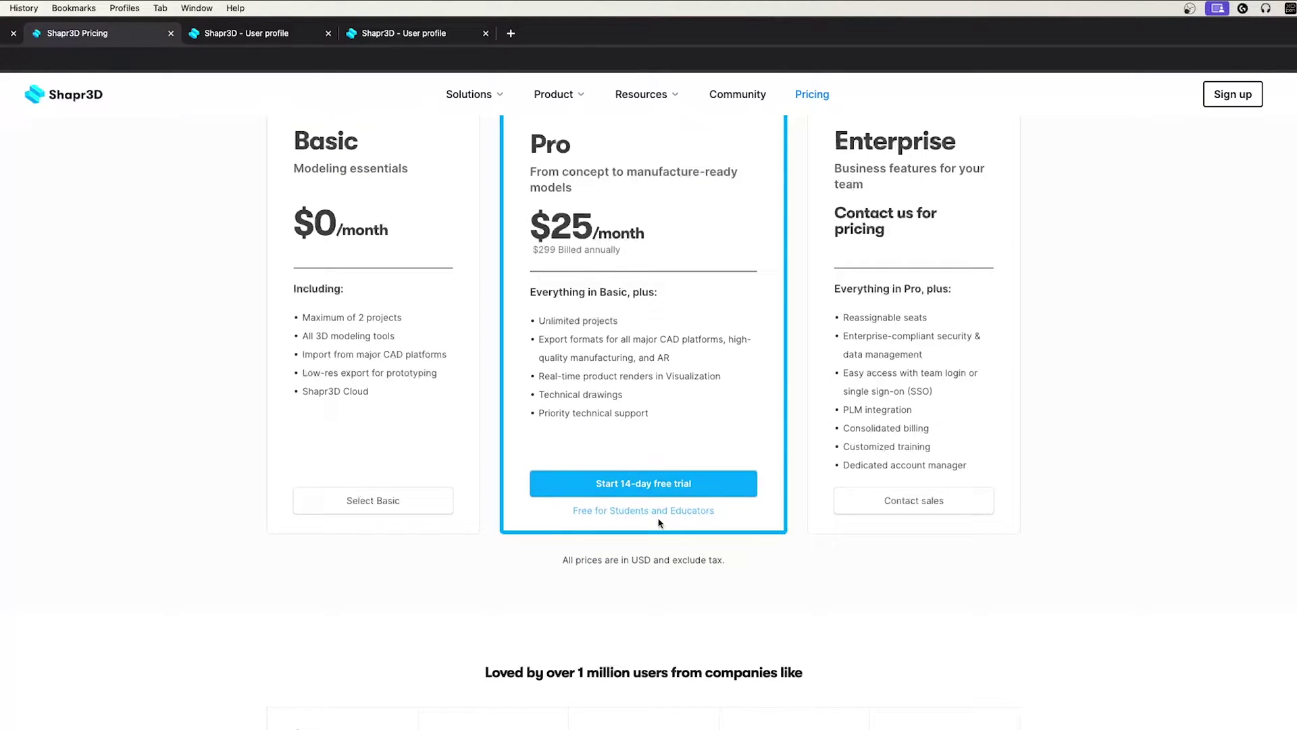
Close the extra User profile tab and bring up the Shapr3D sign-up form.
middle_click(297, 37)
scroll(670, 351, "up", 2)
scroll(670, 355, "up", 5)
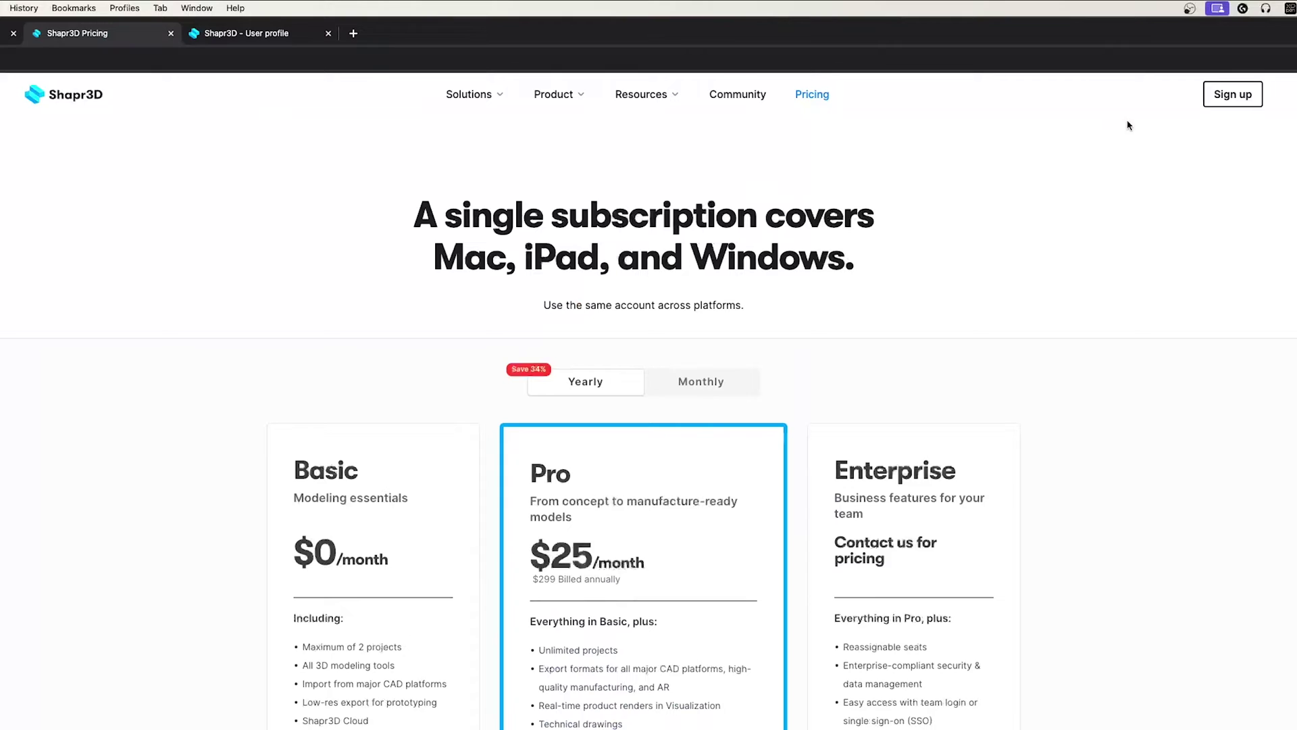
left_click(1231, 94)
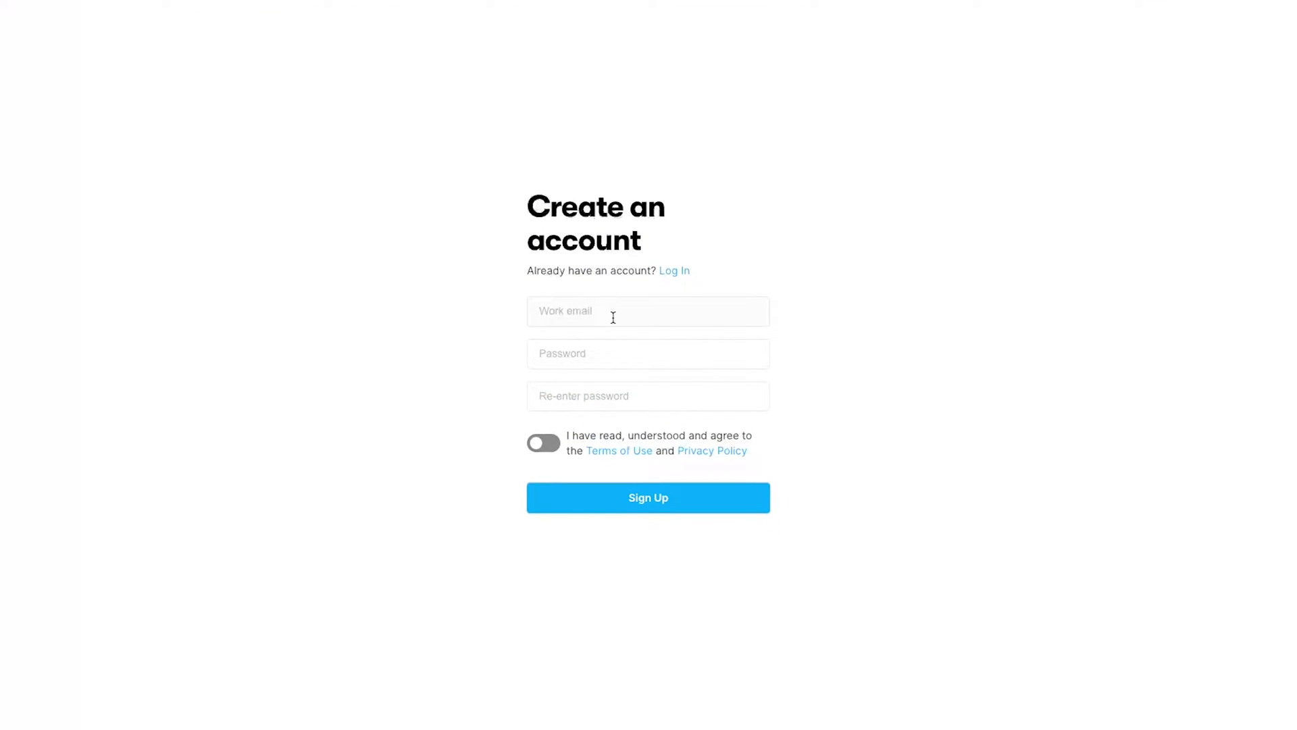
Enter a work email and password, accept the Terms of Use and Privacy Policy, and submit.
left_click(618, 465)
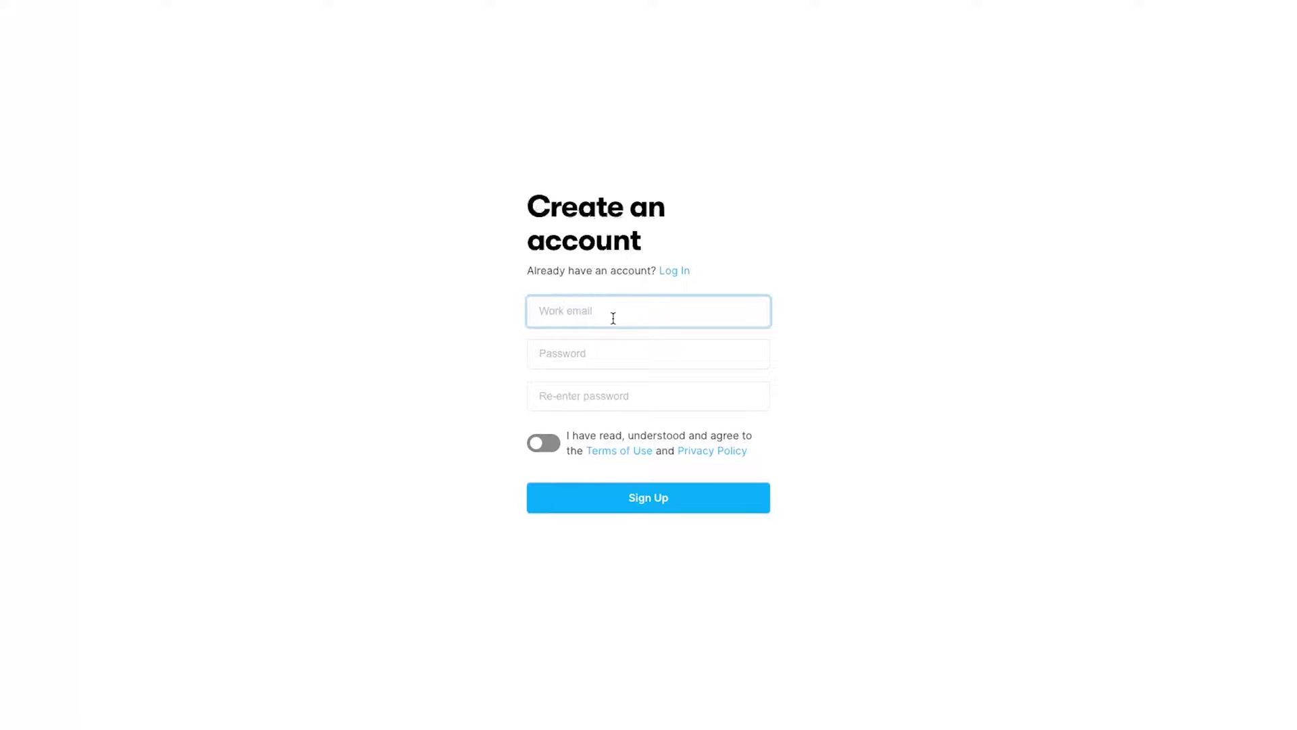
left_click(570, 347)
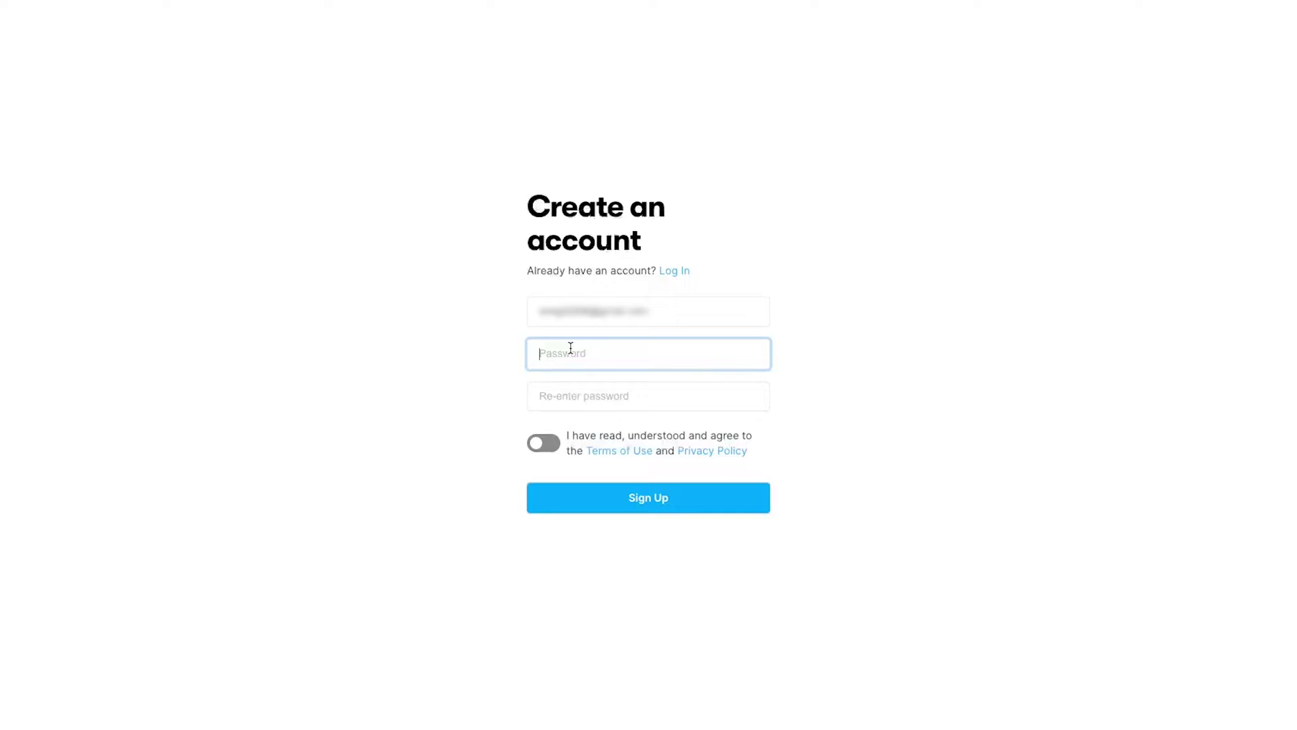
type("Abcde123")
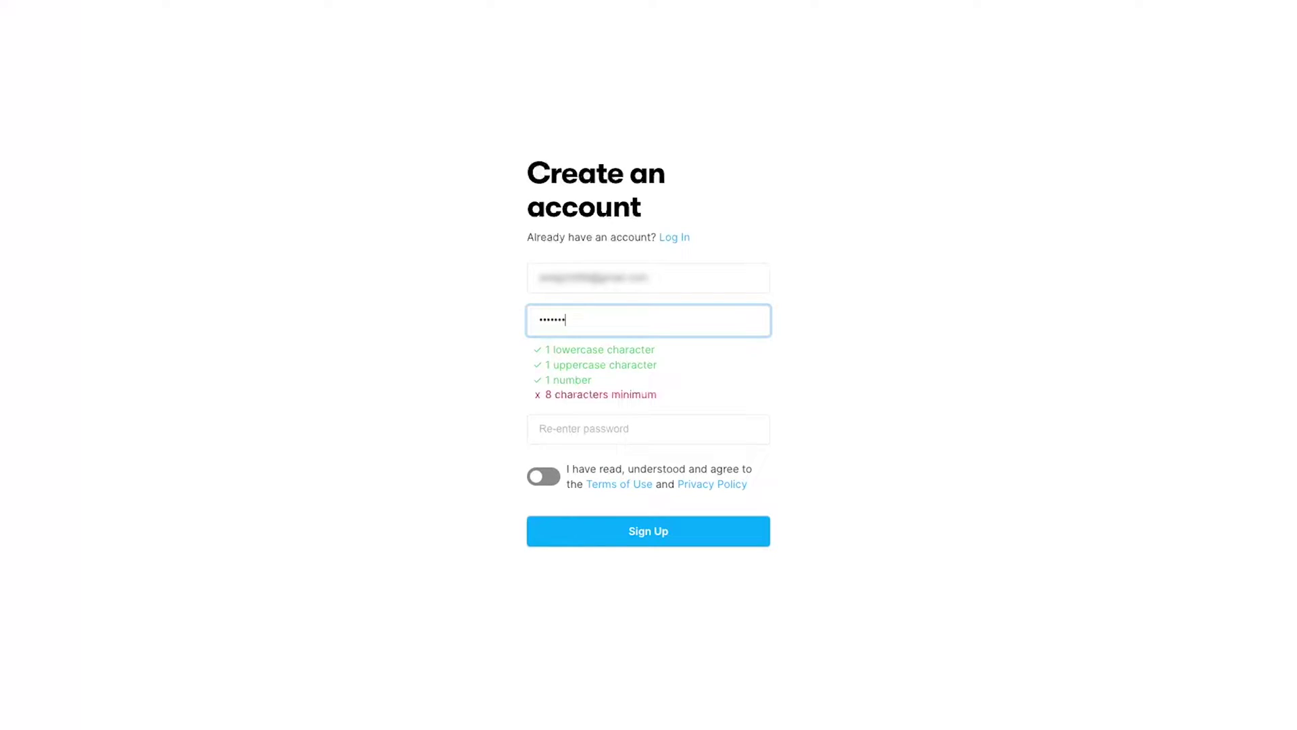
key("Tab")
type("Abcde123")
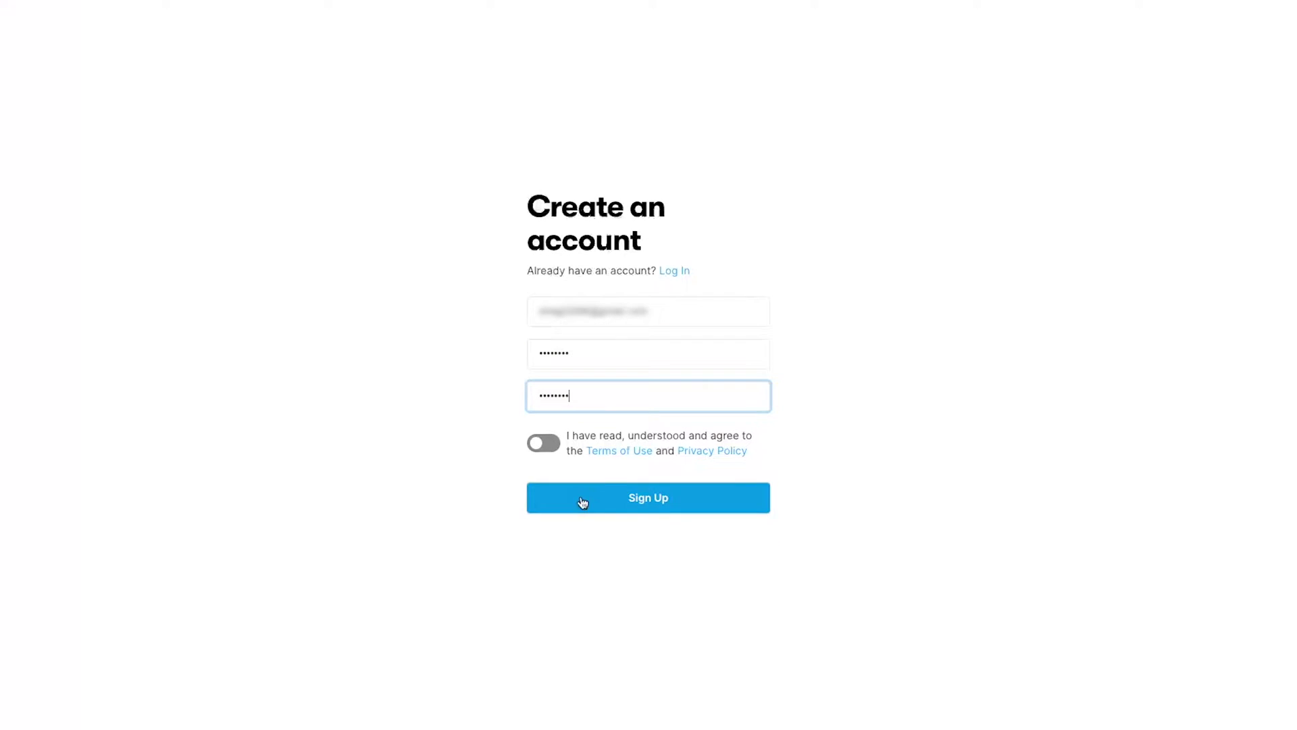
left_click(558, 451)
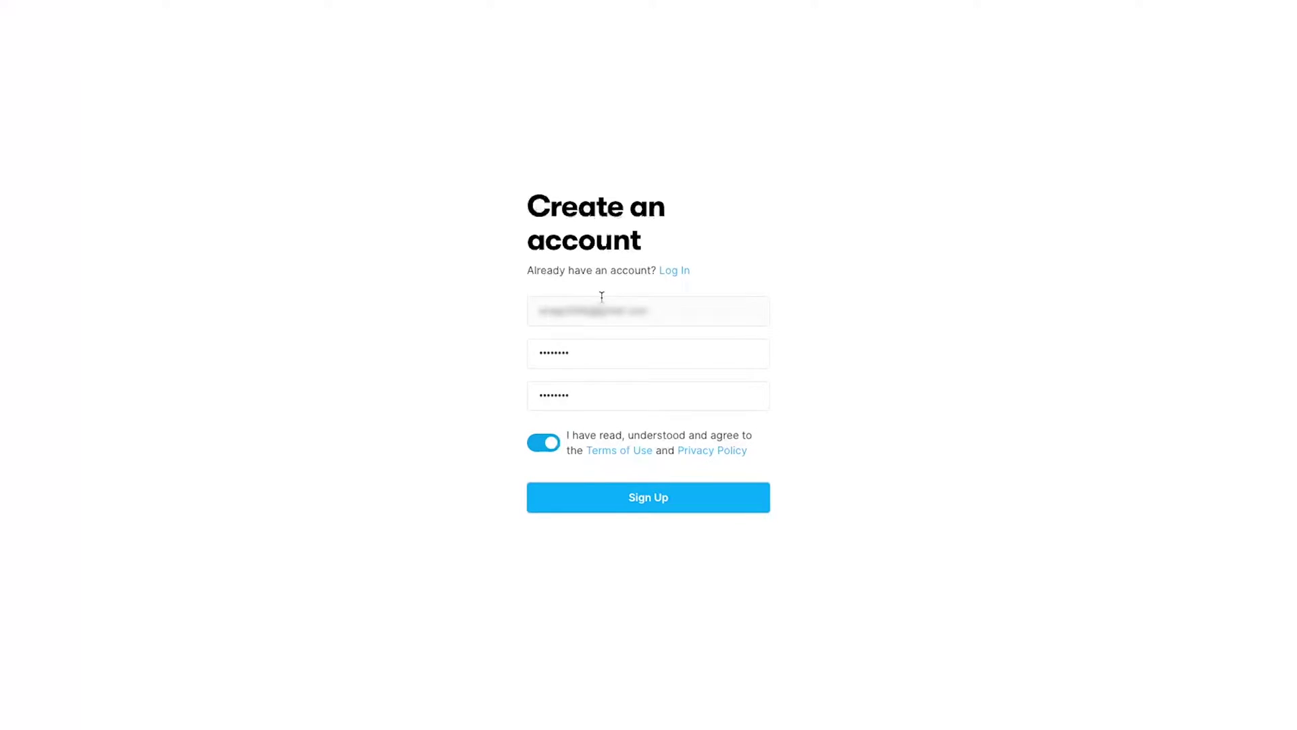
left_click(723, 497)
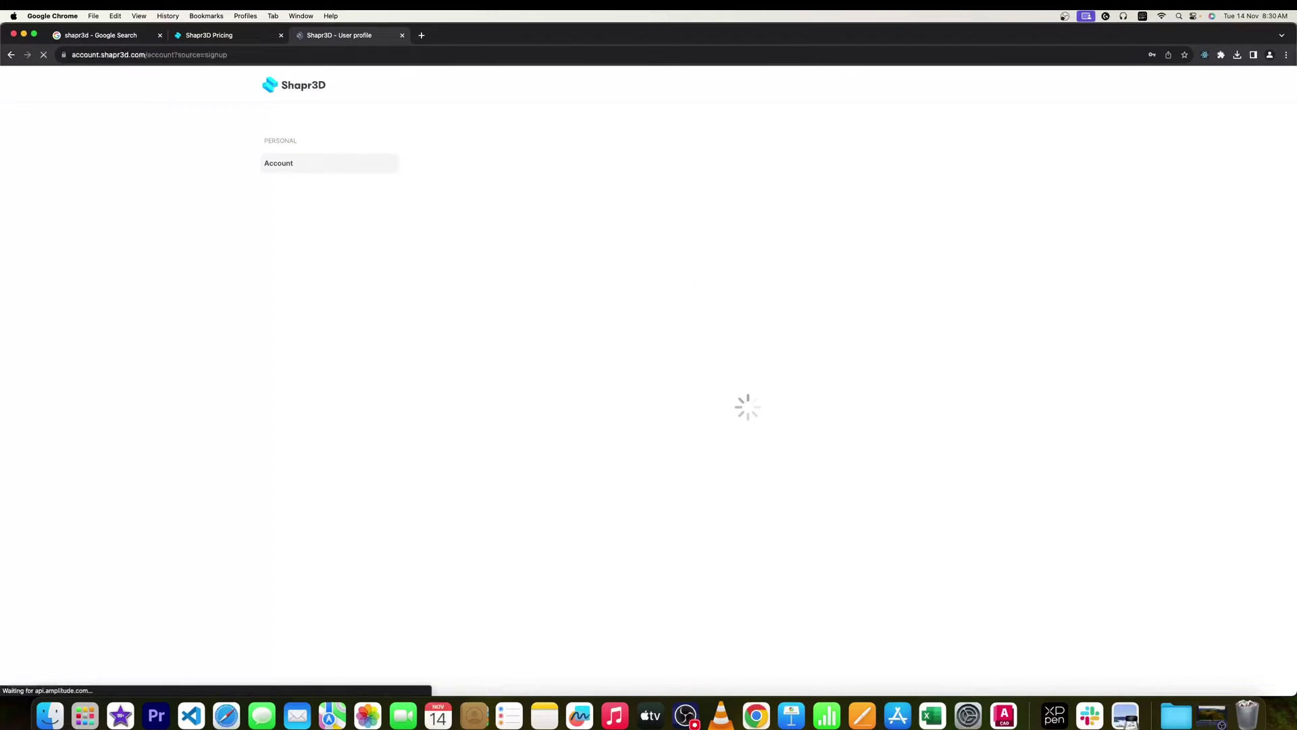
Open the downloaded Shapr3D .dmg, copy Shapr3D into Applications, and close the installer window.
left_click(1236, 46)
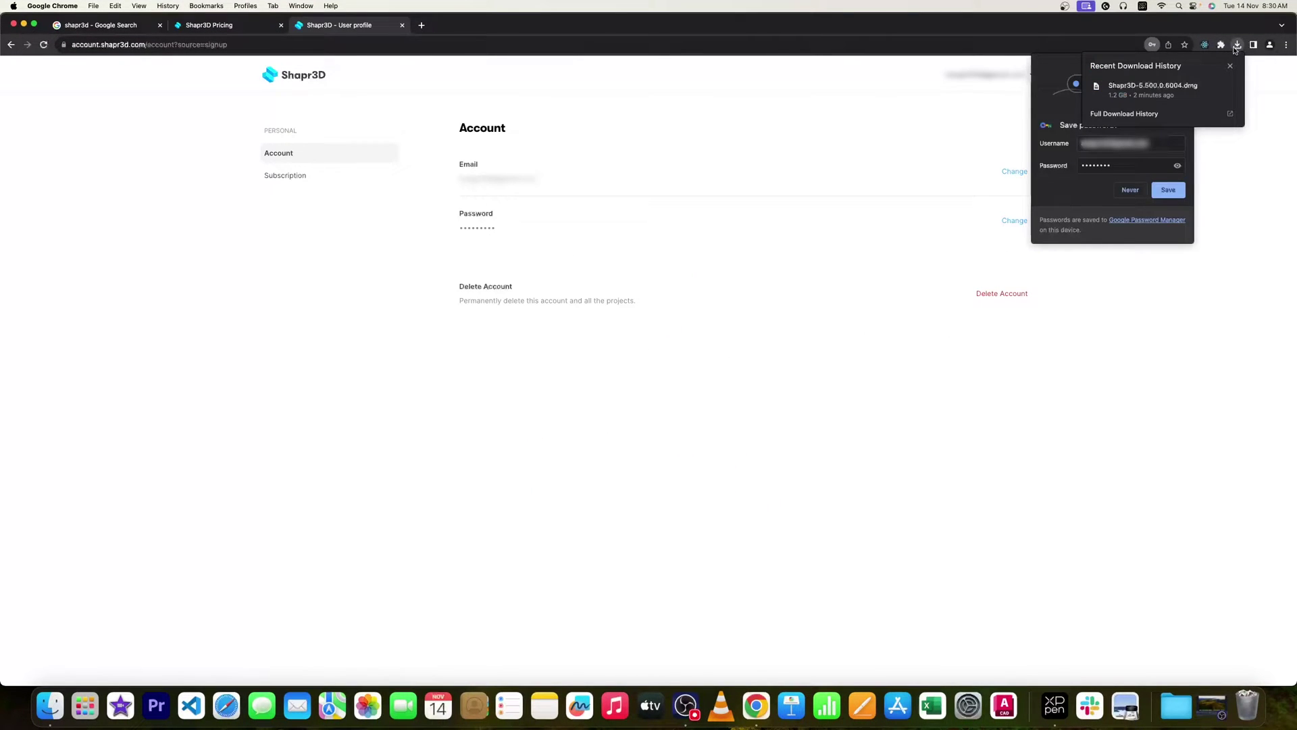
left_click(1153, 86)
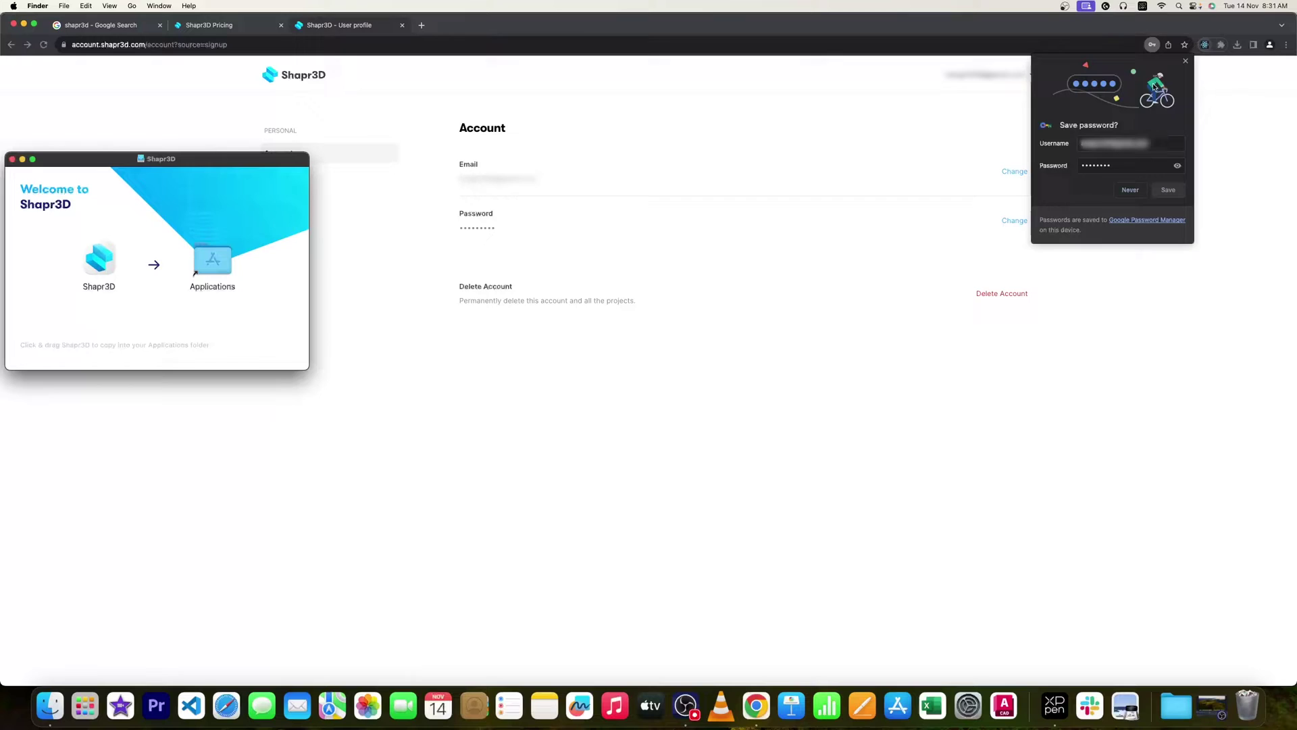
mouse_move(623, 235)
left_mouse_down()
mouse_move(729, 193)
mouse_move(740, 216)
mouse_move(622, 218)
left_mouse_up()
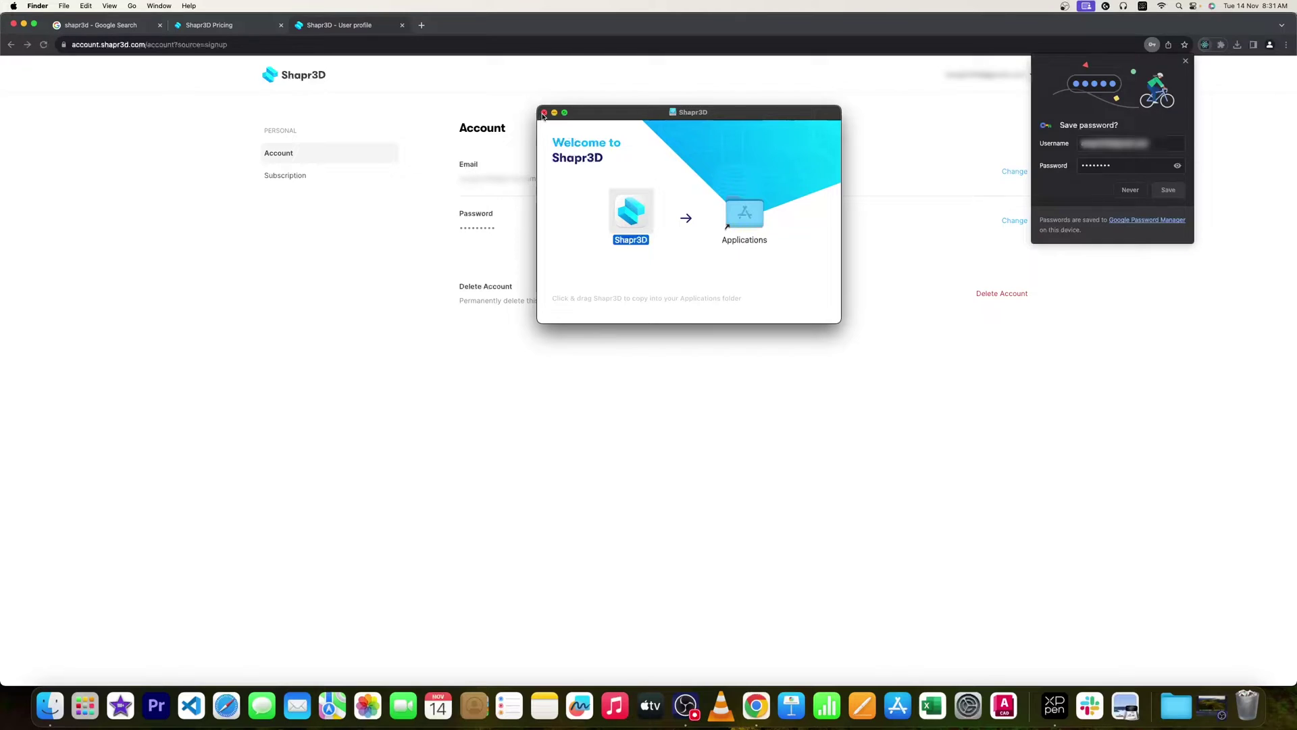
left_click(544, 113)
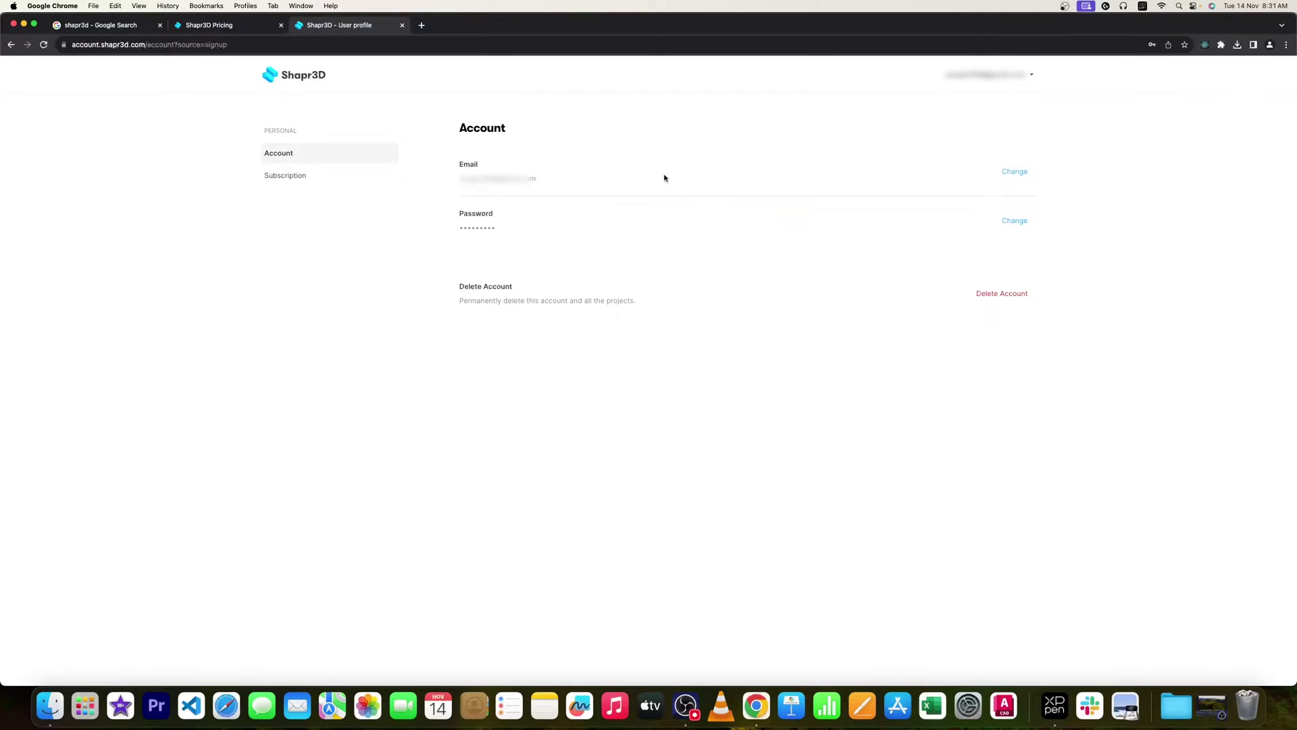
View the account's subscription details, showing the Shapr3D Basic plan.
left_click(318, 175)
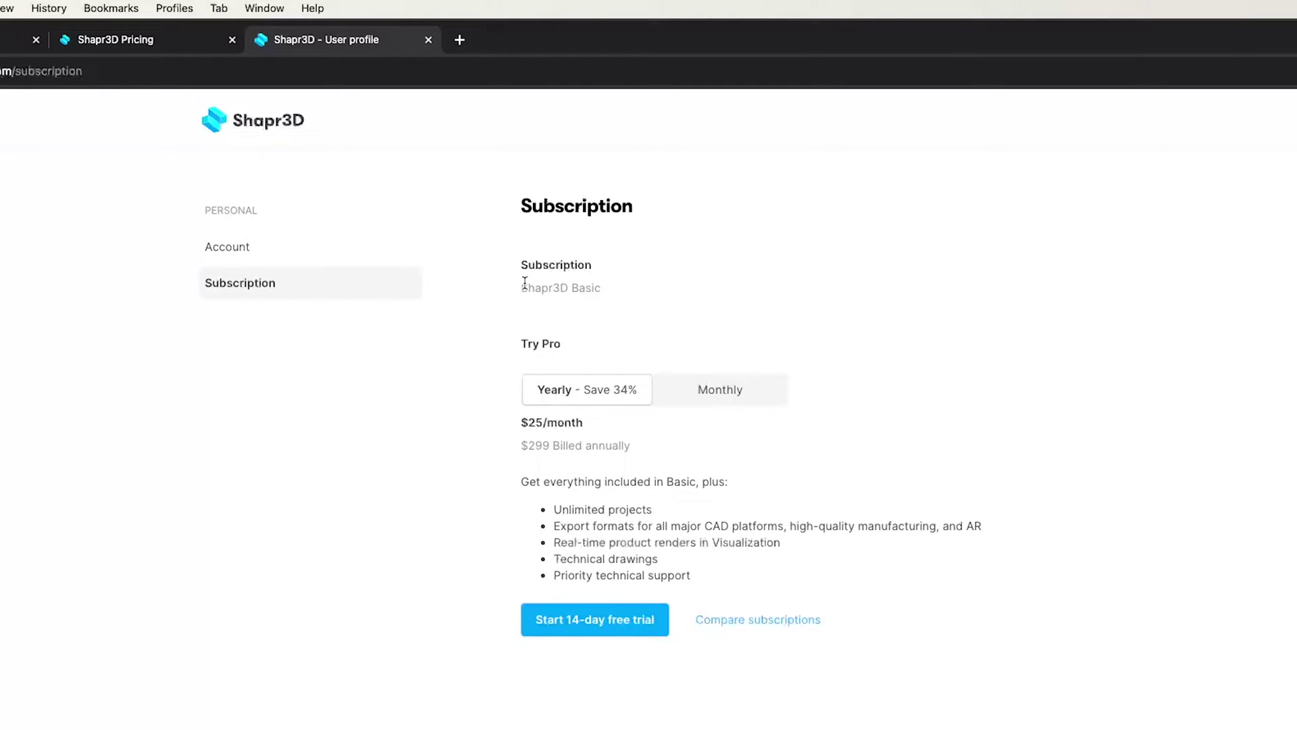
mouse_move(526, 287)
left_mouse_down()
mouse_move(636, 293)
mouse_move(522, 289)
left_mouse_up()
left_click(669, 290)
left_click(749, 267)
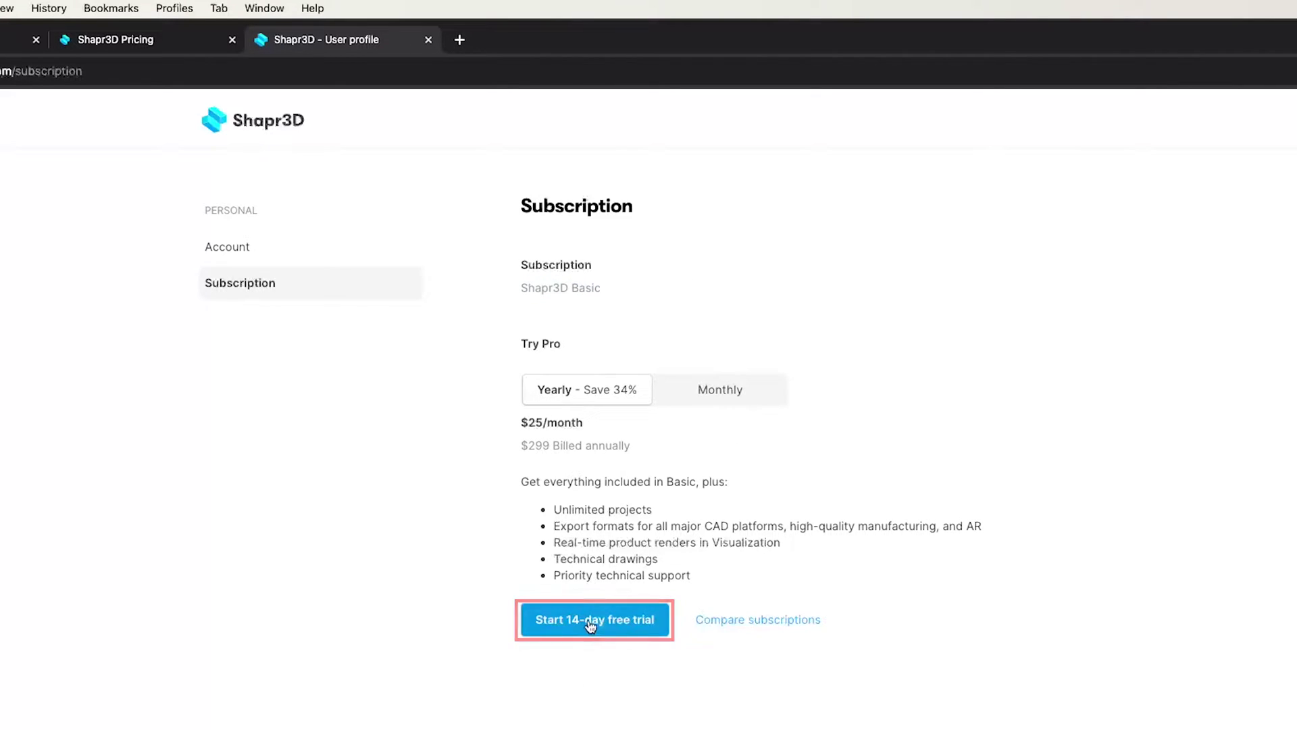
Start the 14-day Pro trial checkout with postcode 560001, view payment, then go back.
left_click(590, 625)
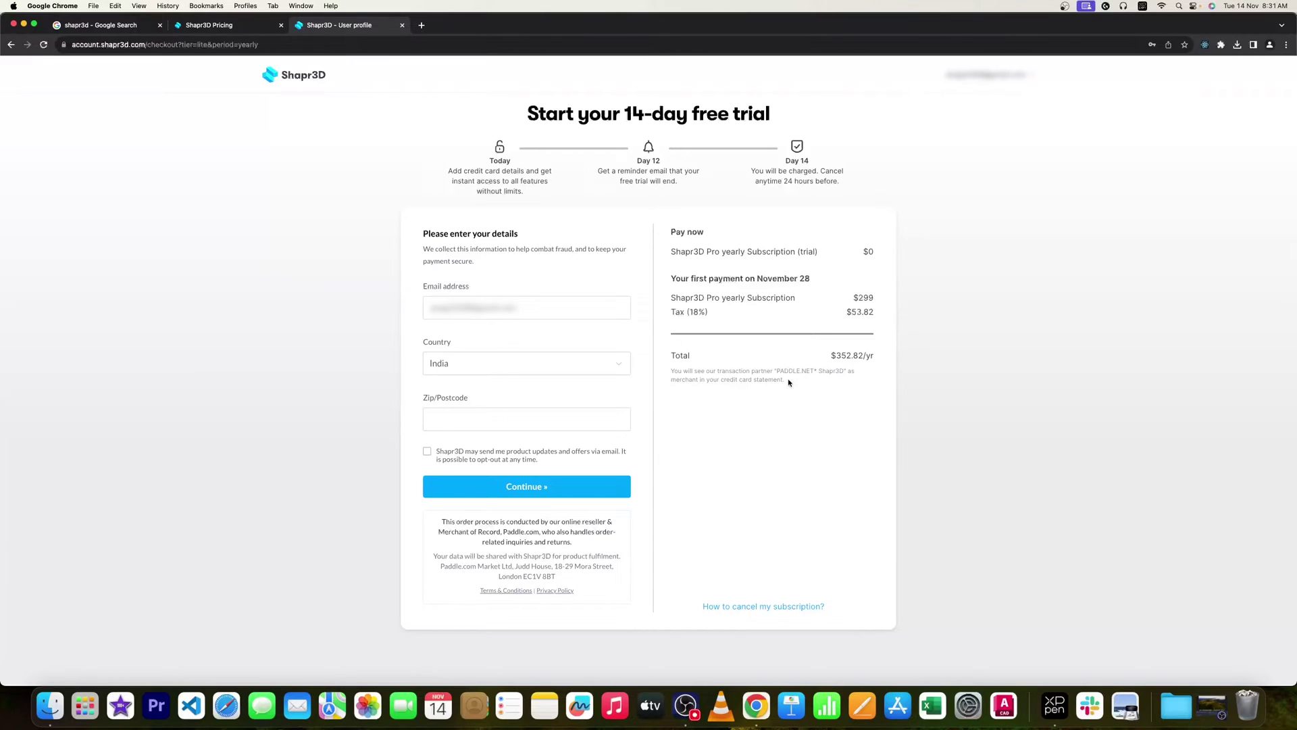
left_click(478, 420)
type("560001")
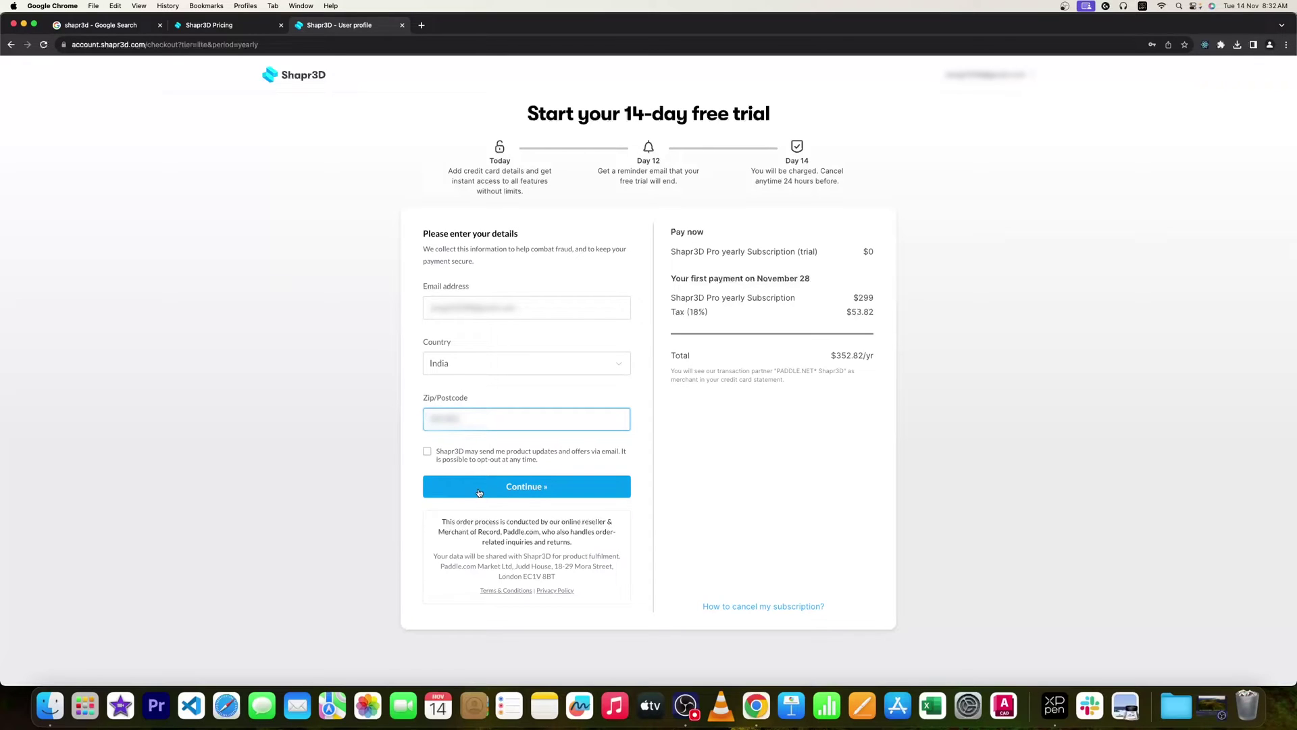
left_click(479, 492)
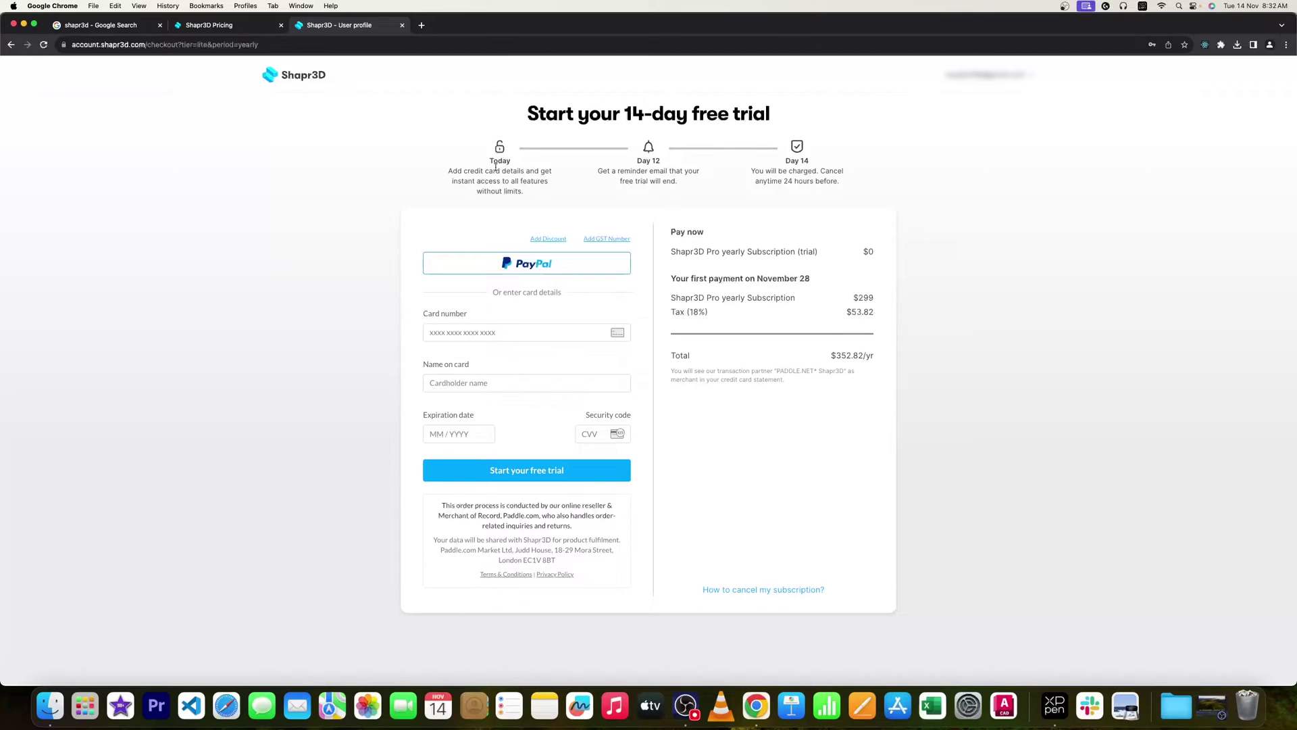
left_click(302, 74)
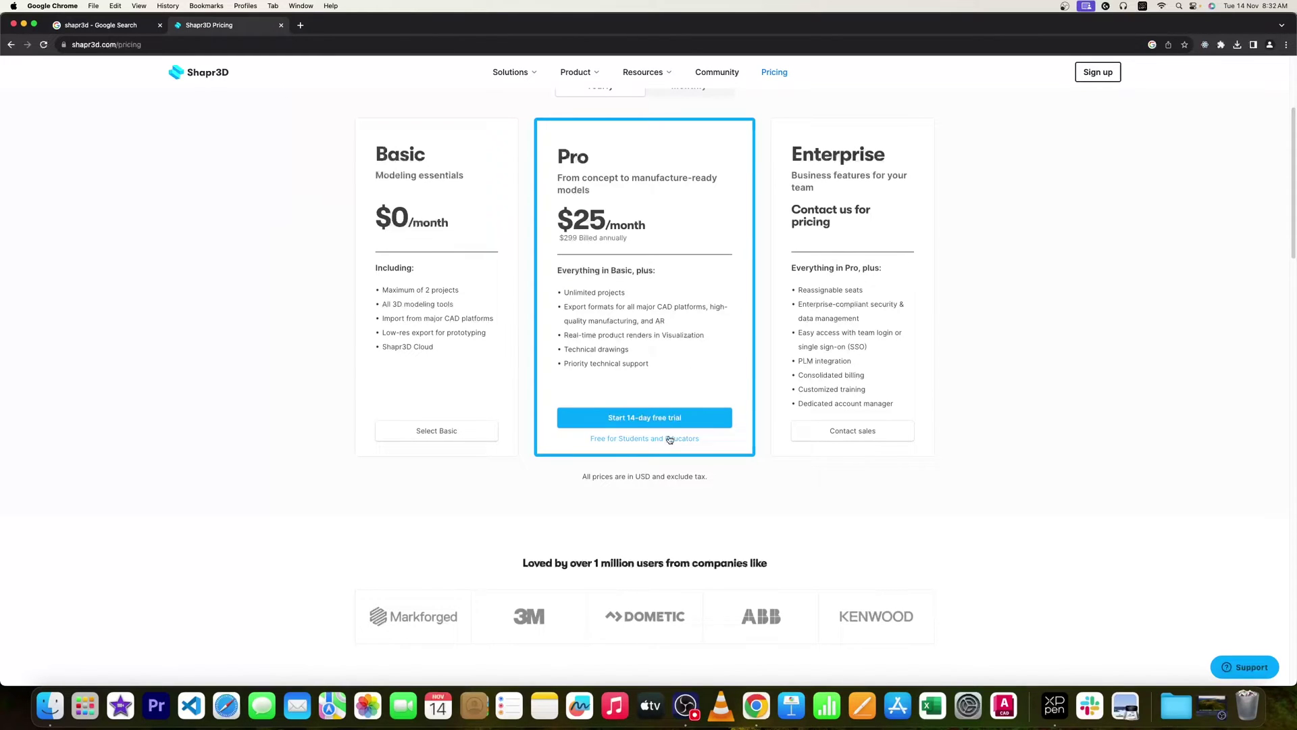
Load shapr3d.com/education by editing the page part of the web address.
scroll(405, 243, "down", 1)
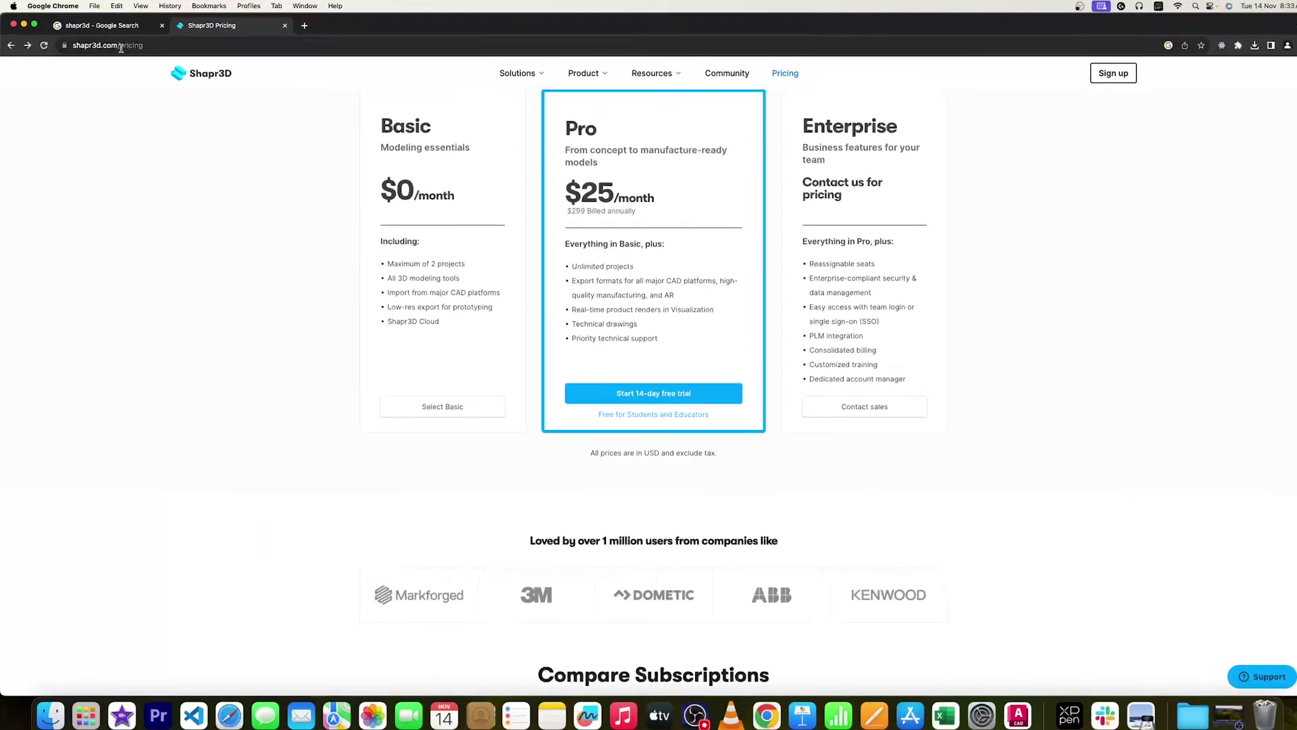
double_click(123, 46)
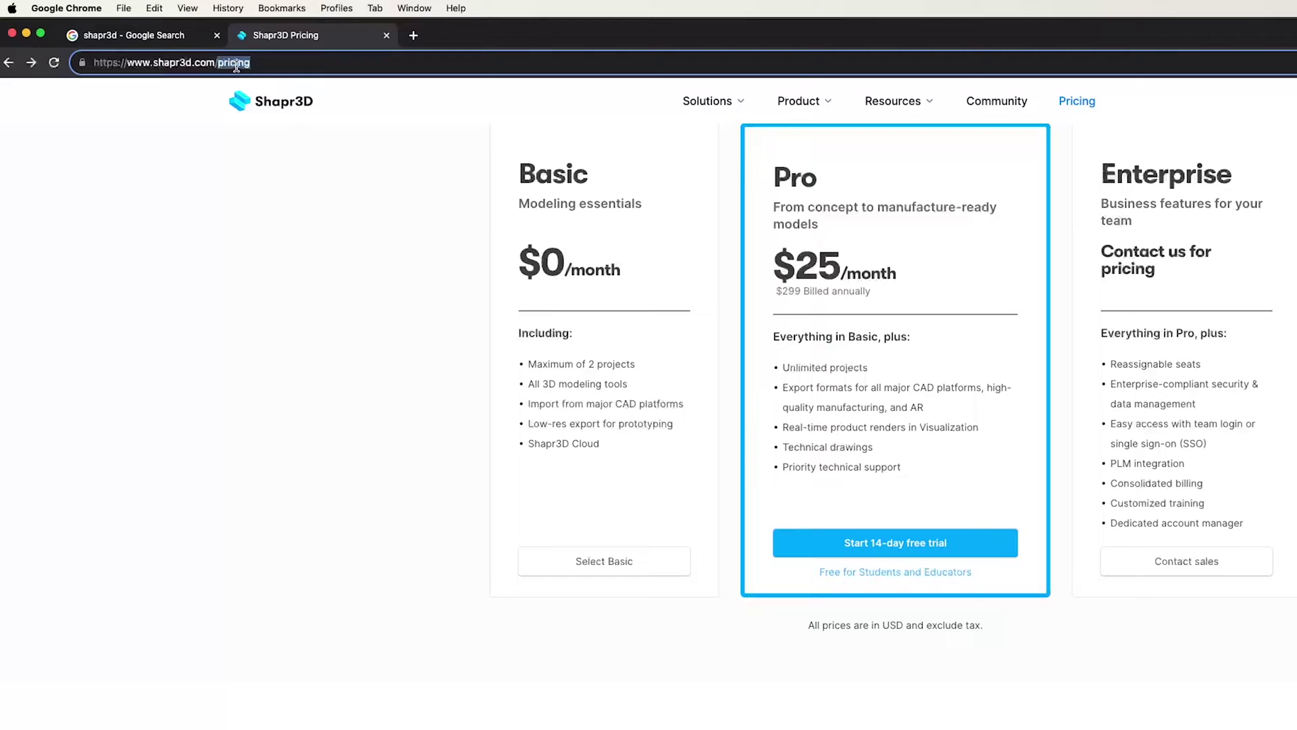
type("educa")
scroll(427, 68, "down", 1)
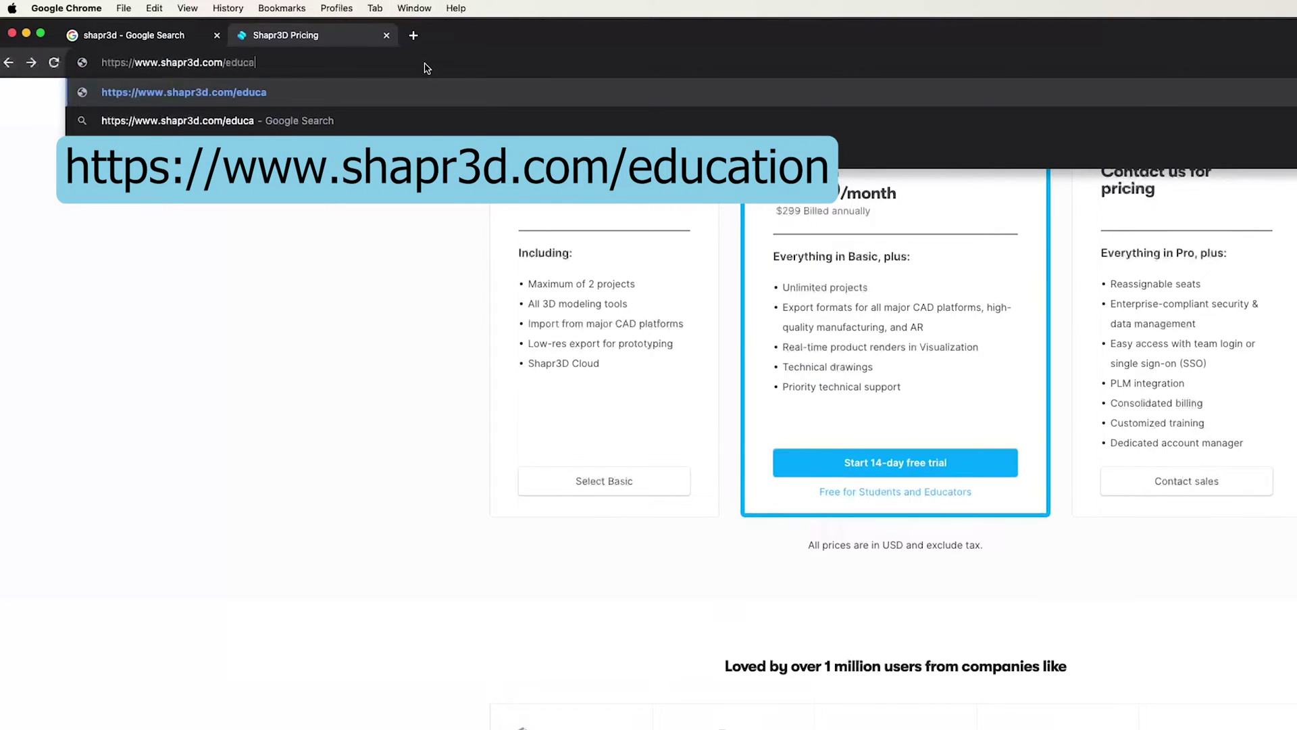
type("tion")
key("Return")
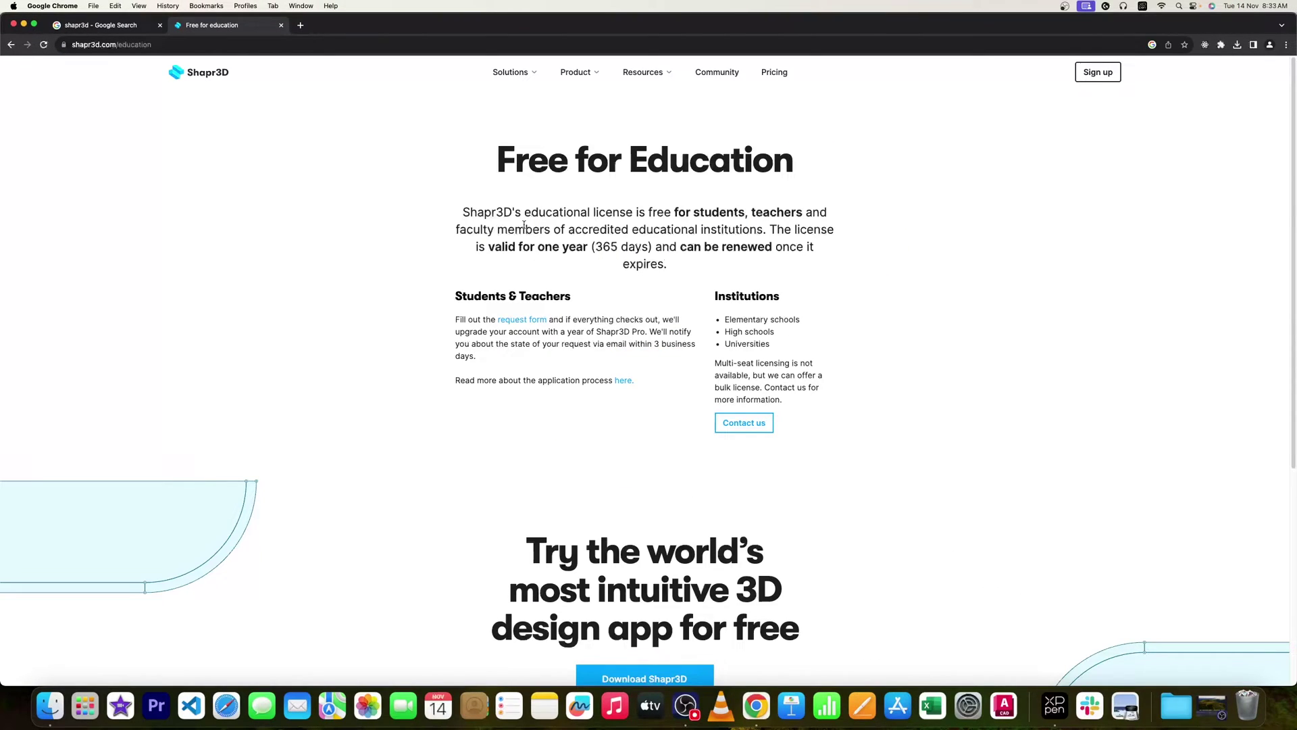
Read through the Free for Education page's licence description.
left_click_drag(524, 212, 817, 214)
left_click(454, 237)
scroll(606, 252, "down", 2)
scroll(606, 253, "up", 2)
scroll(574, 309, "down", 5)
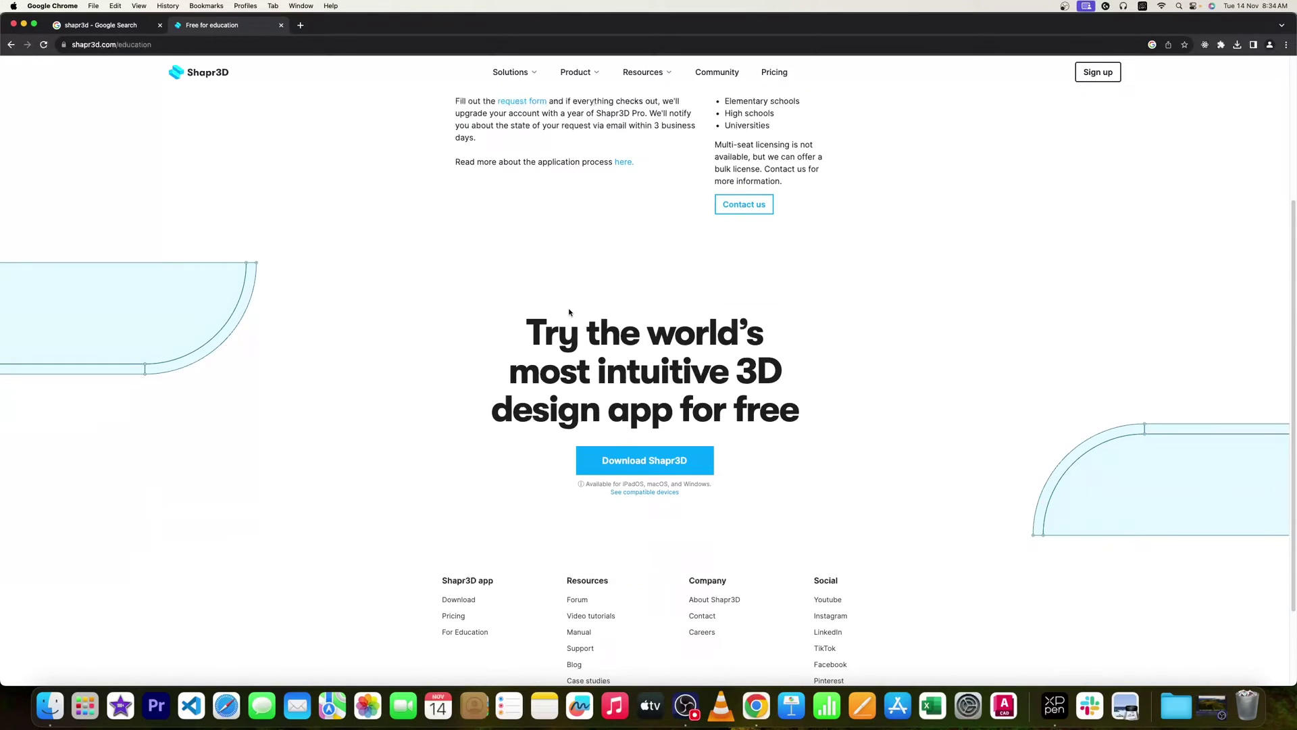
scroll(568, 311, "down", 2)
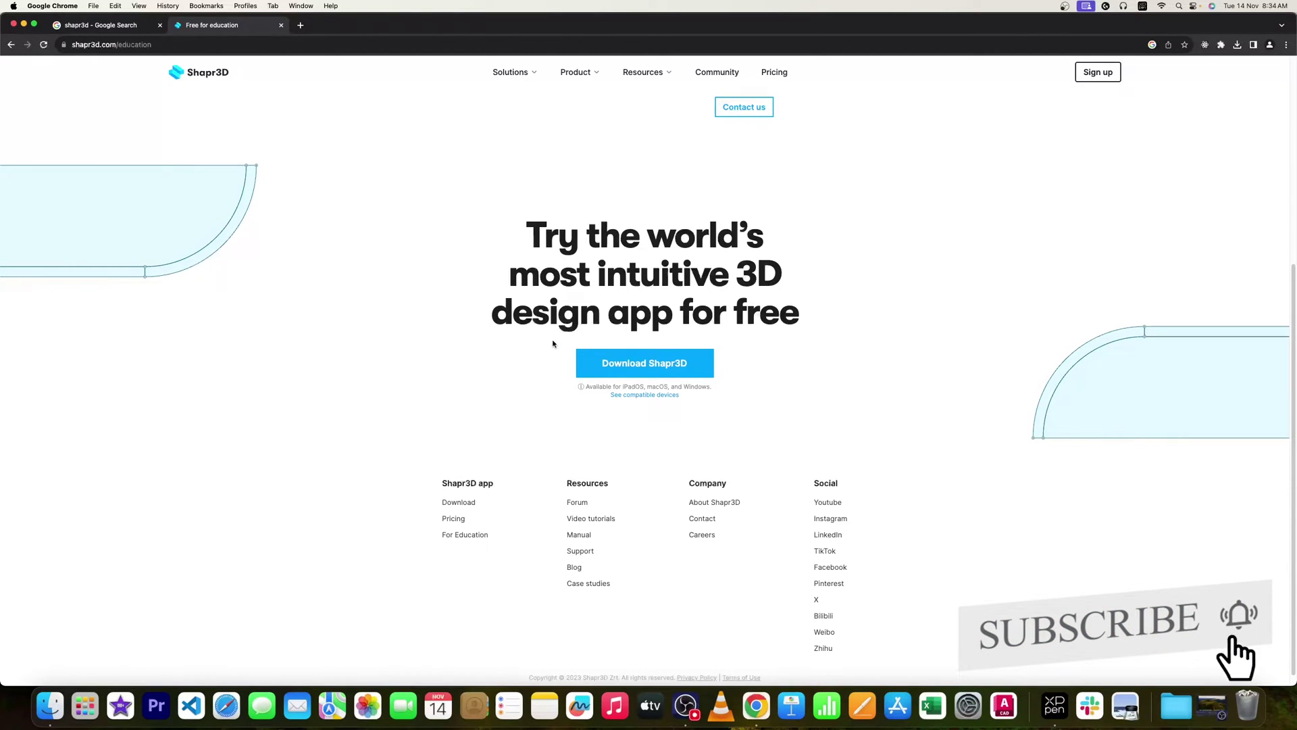
scroll(750, 342, "up", 5)
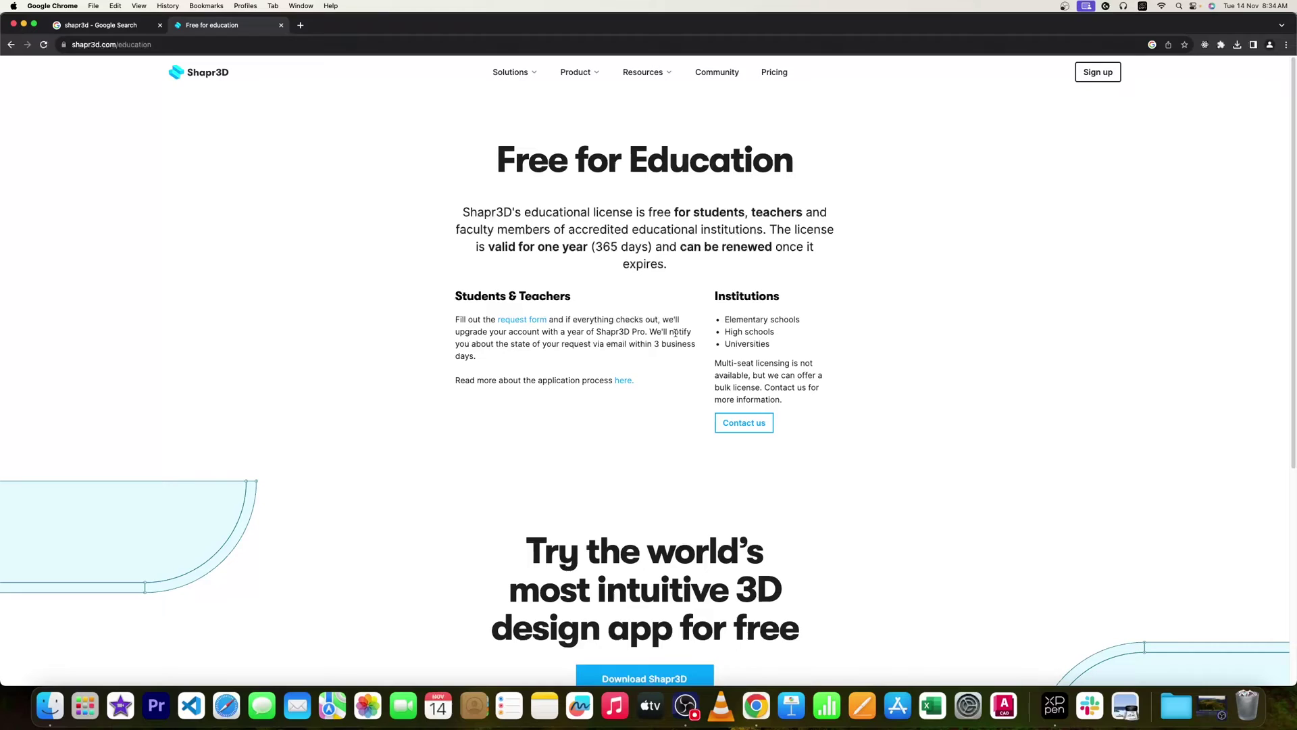
Open the EDU license application guide and request form in new tabs, then return to the education page.
right_click(622, 381)
left_click(675, 388)
left_click(530, 323)
key("ctrl+Tab")
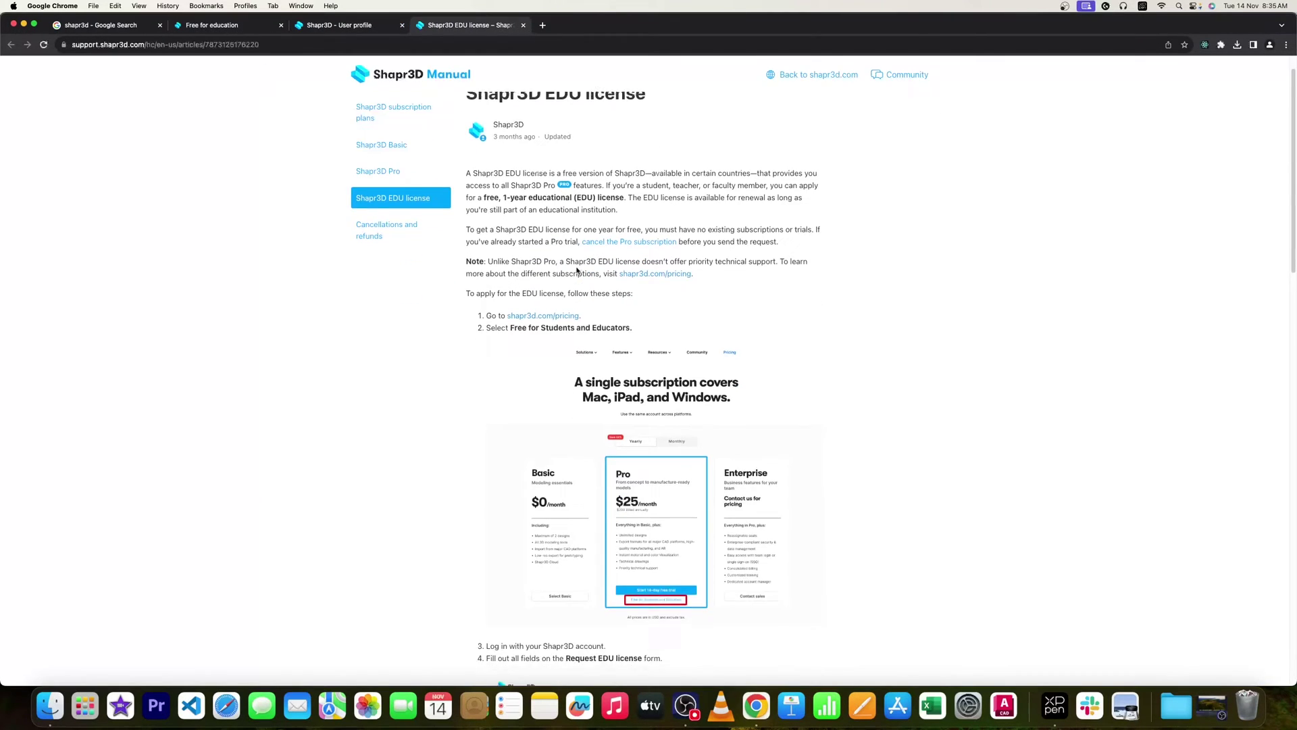
scroll(576, 267, "down", 2)
key("ctrl+shift+Tab")
key("ctrl+shift+Tab")
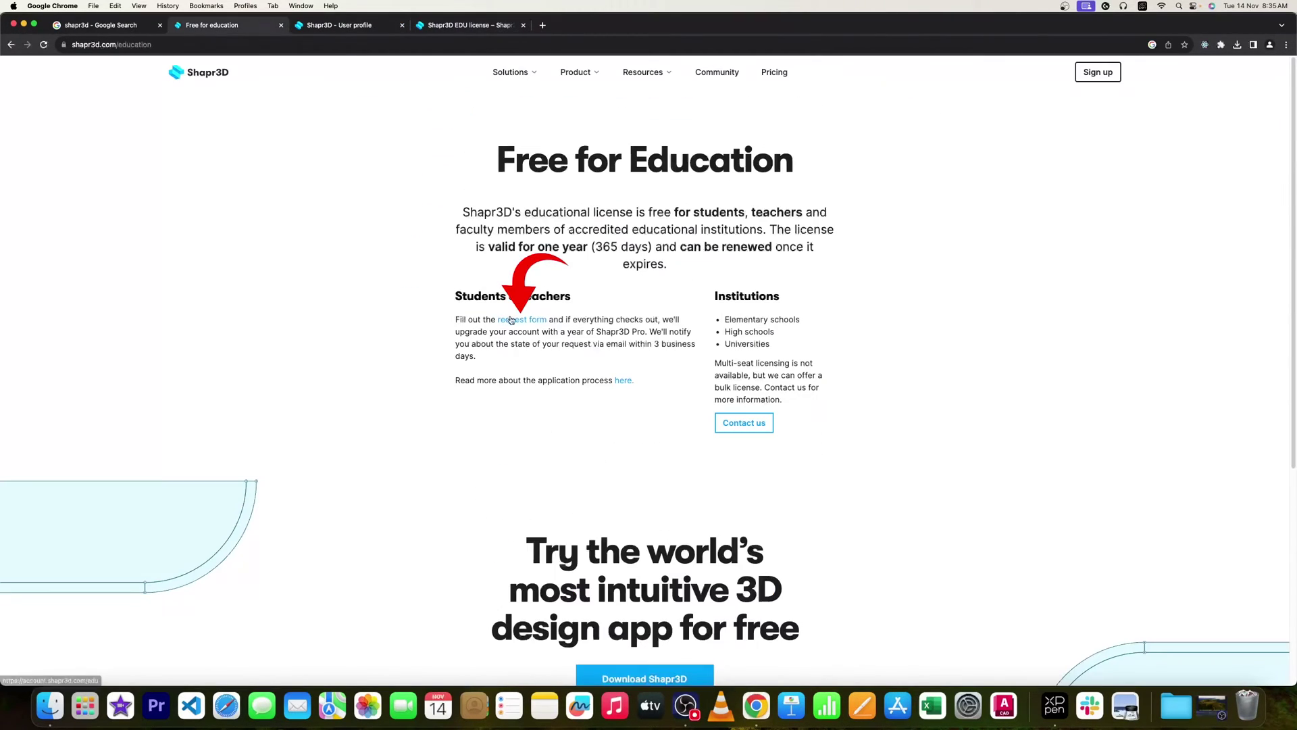
Open the EDU license request form and choose Continue anyways on the unrecognised email warning.
left_click(527, 323)
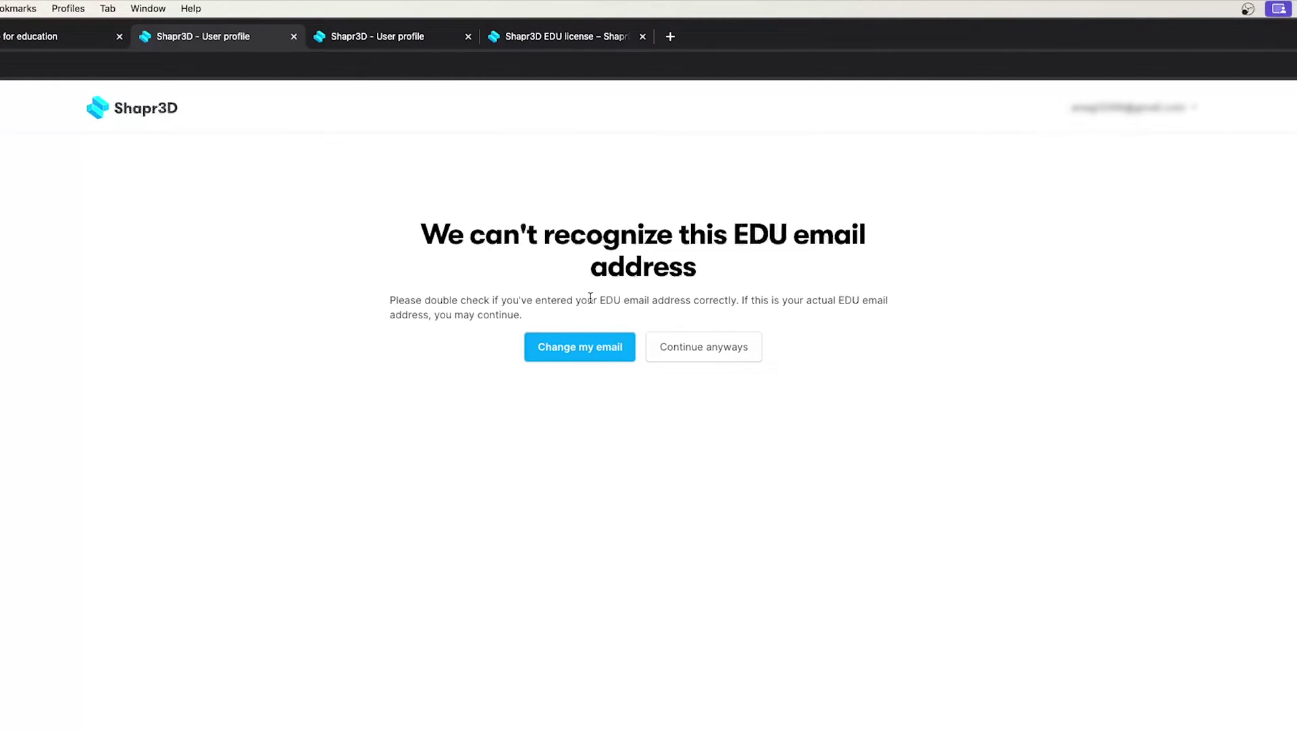
left_click_drag(613, 300, 703, 298)
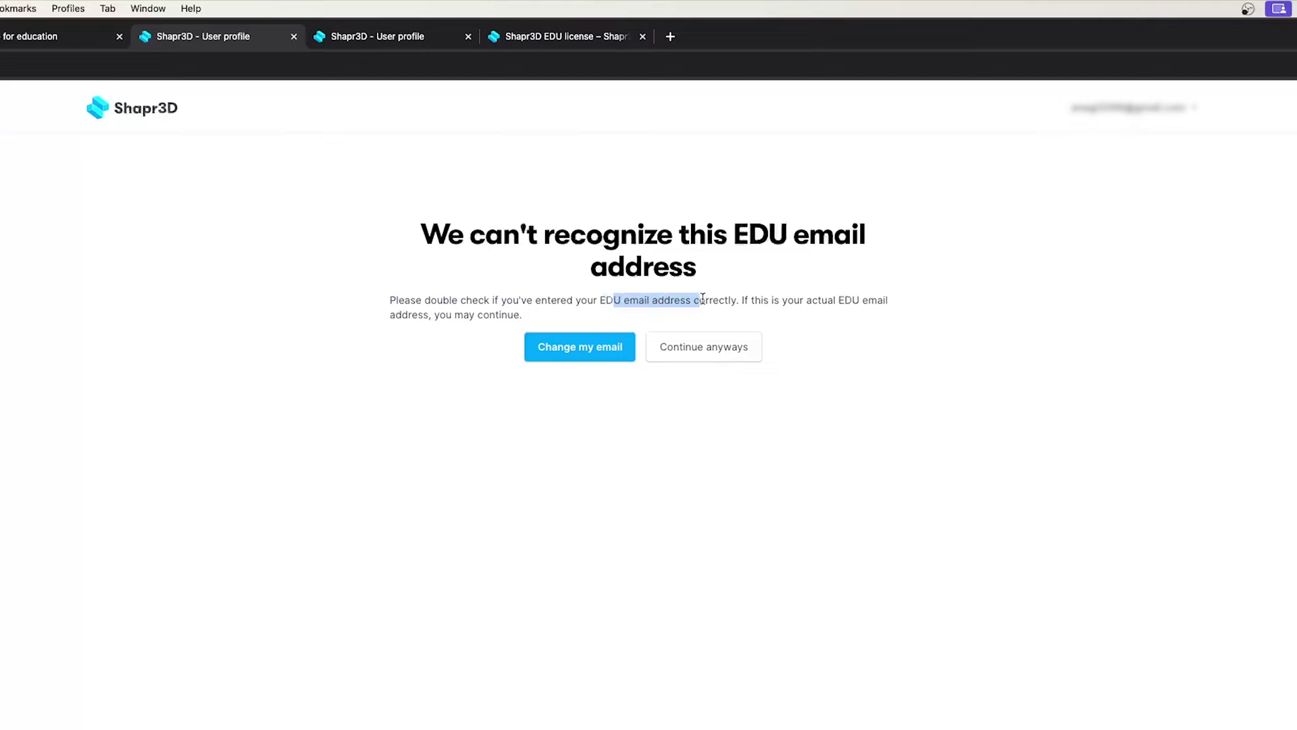
left_click(807, 297)
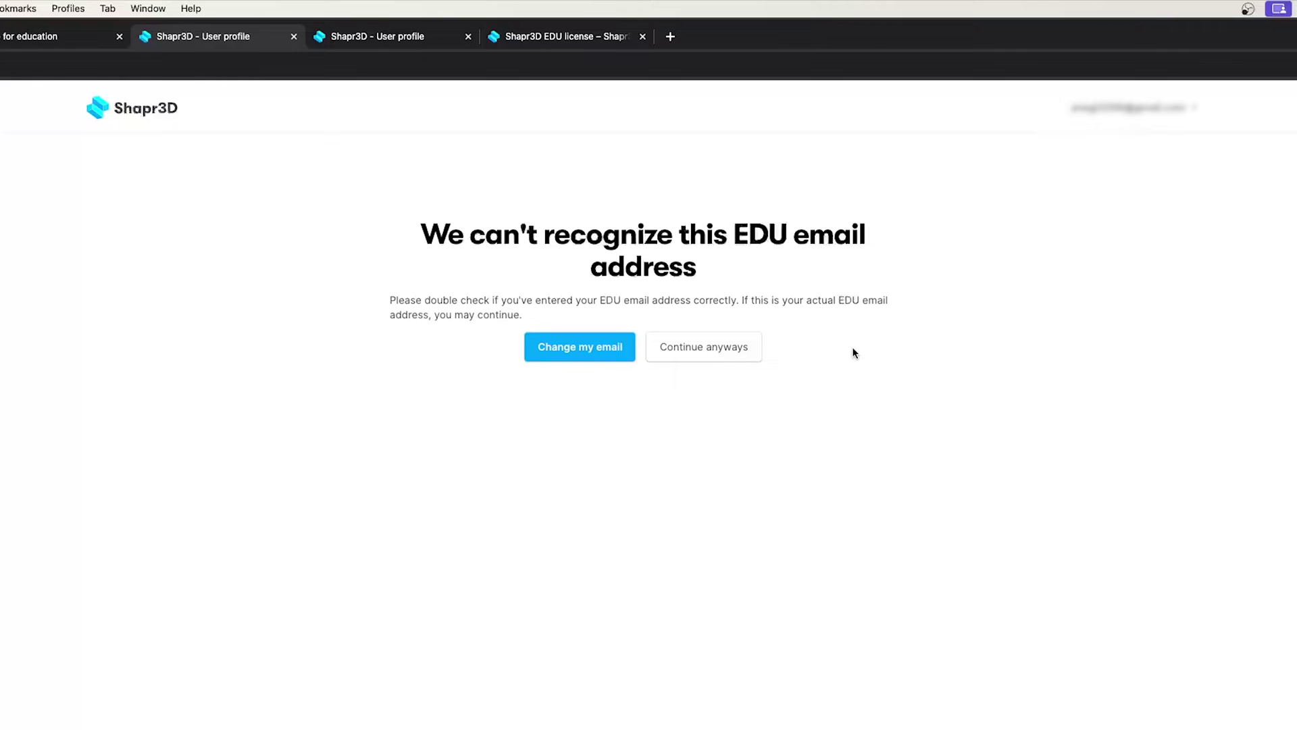
left_click(703, 346)
Choose Student as the role, enter the first and last name, and school name MITford.
left_click(667, 257)
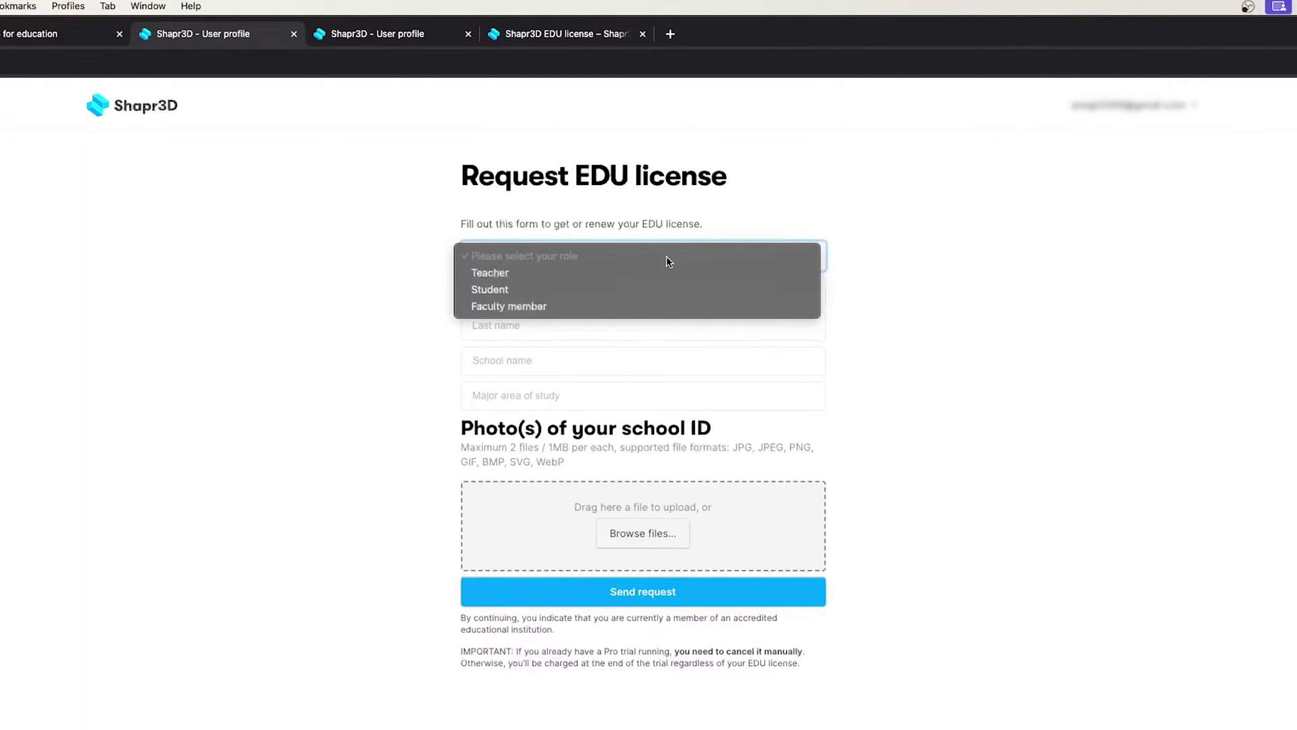
left_click(587, 290)
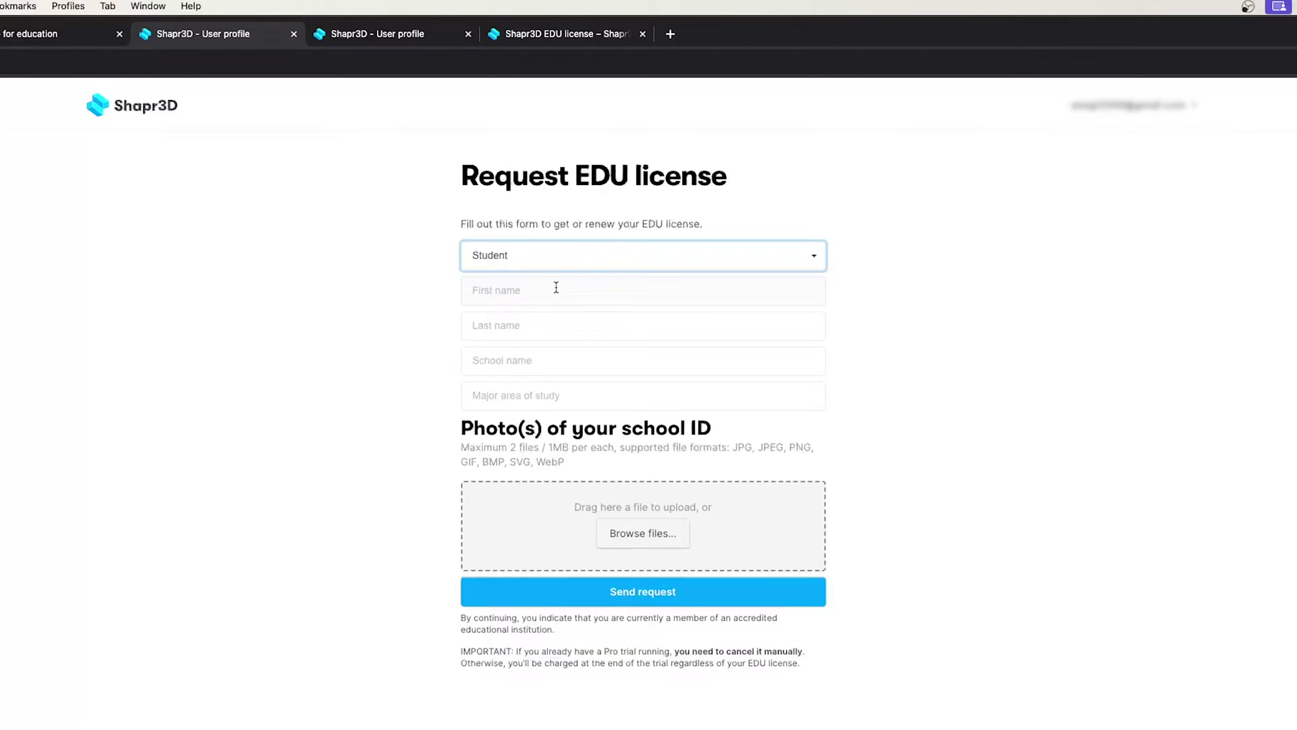
left_click(555, 290)
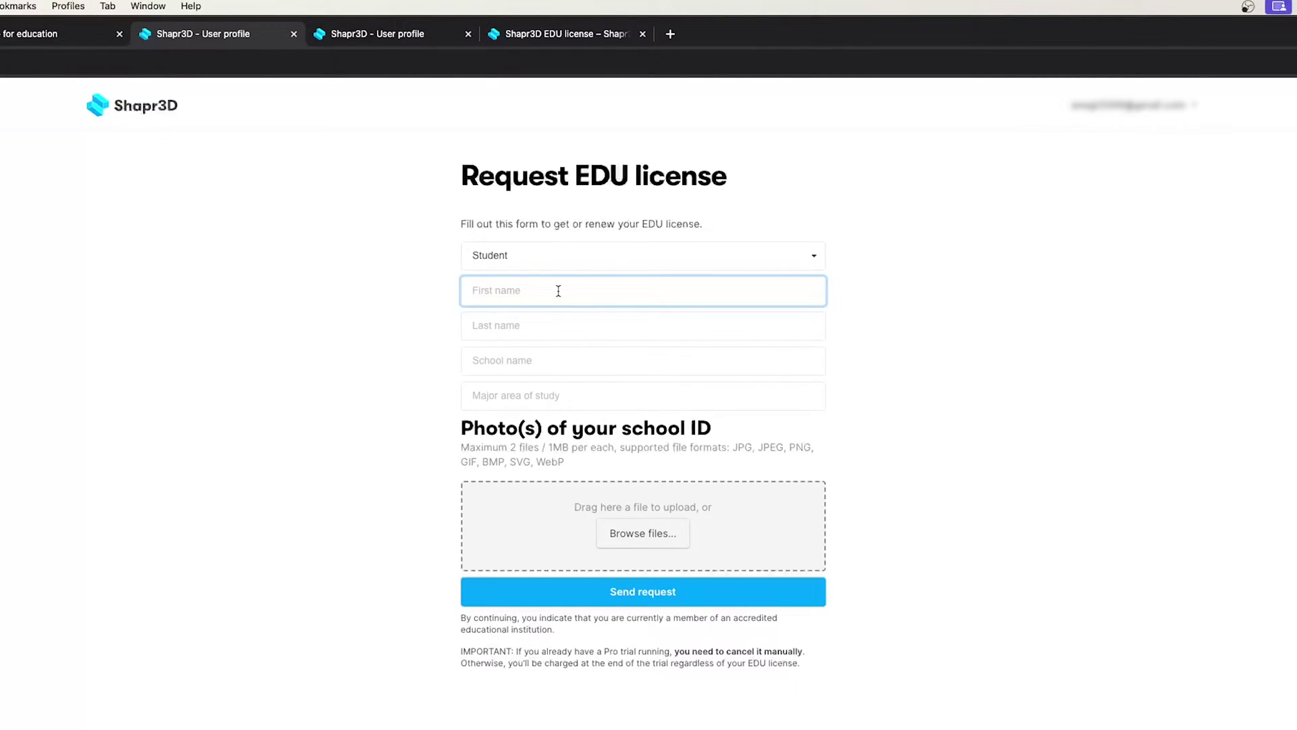
key("Tab")
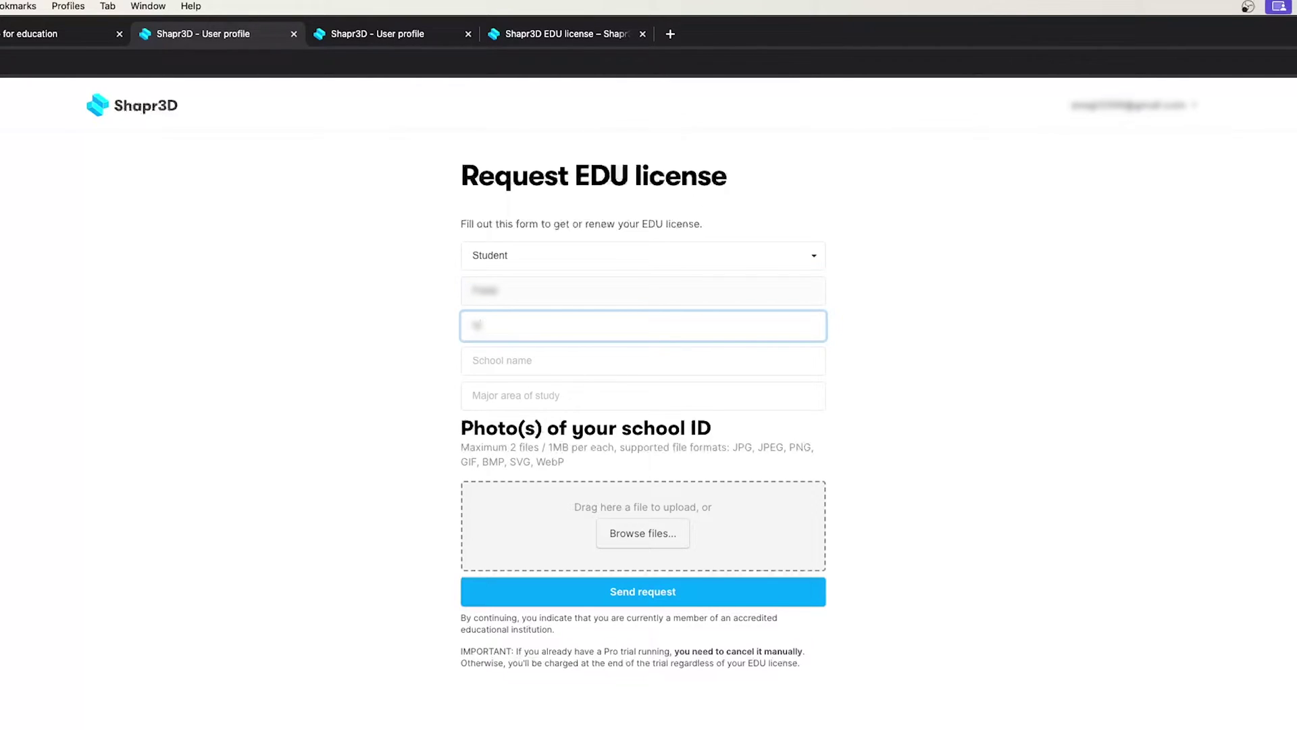
left_click(513, 373)
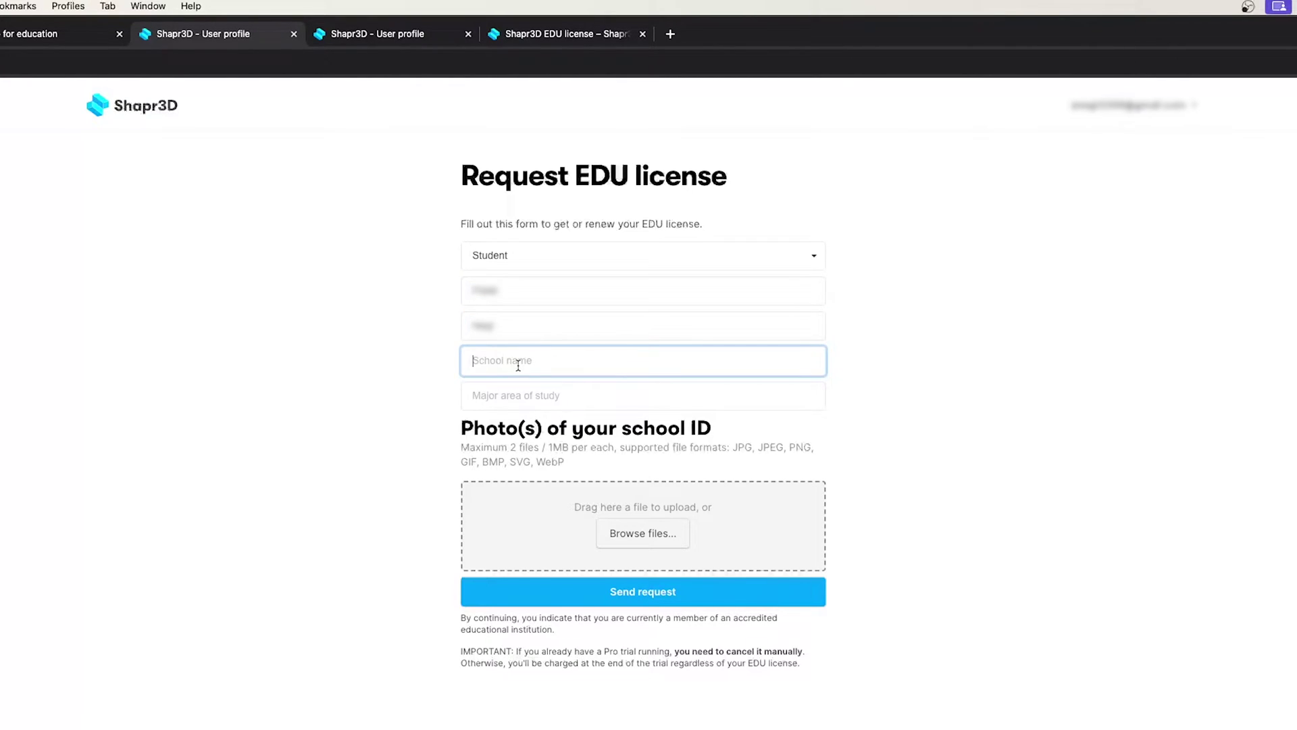
type("MITford")
left_click(620, 399)
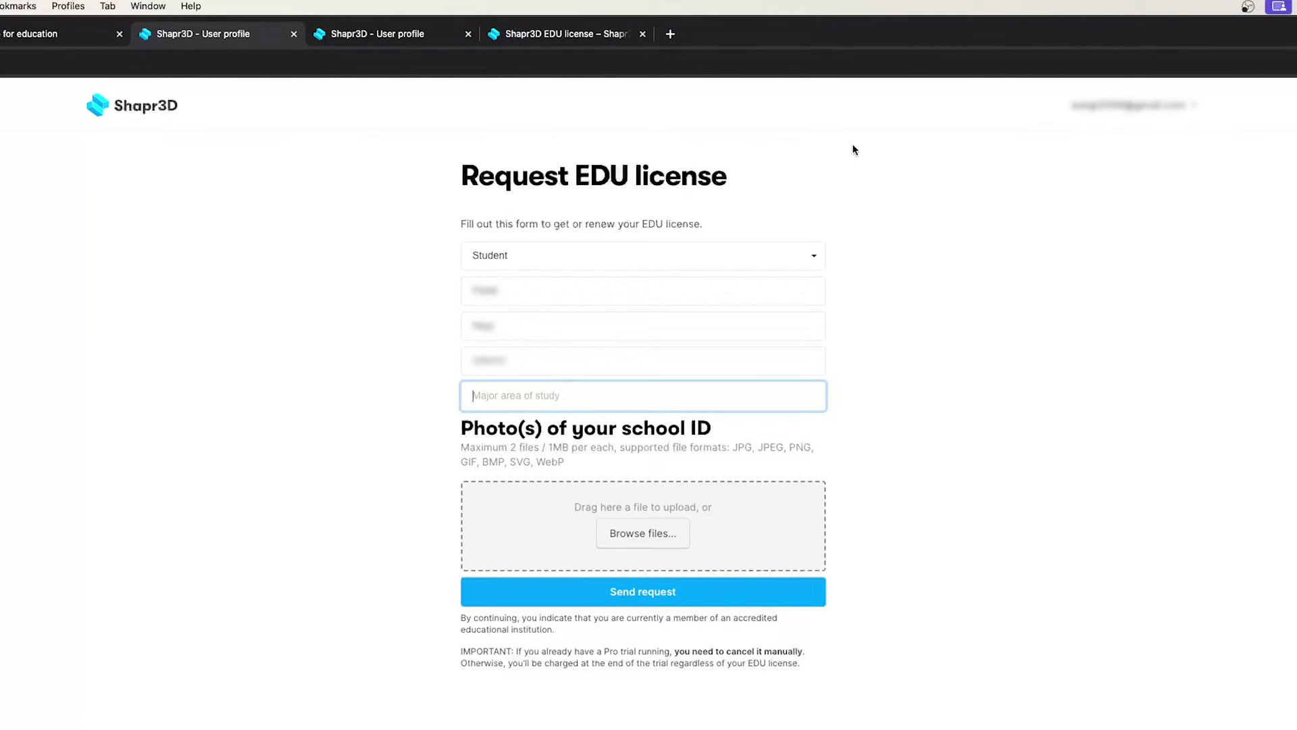
Close the form tab and launch Shapr3D from a Launchpad search for 'sh', confirming Open.
key("super+w")
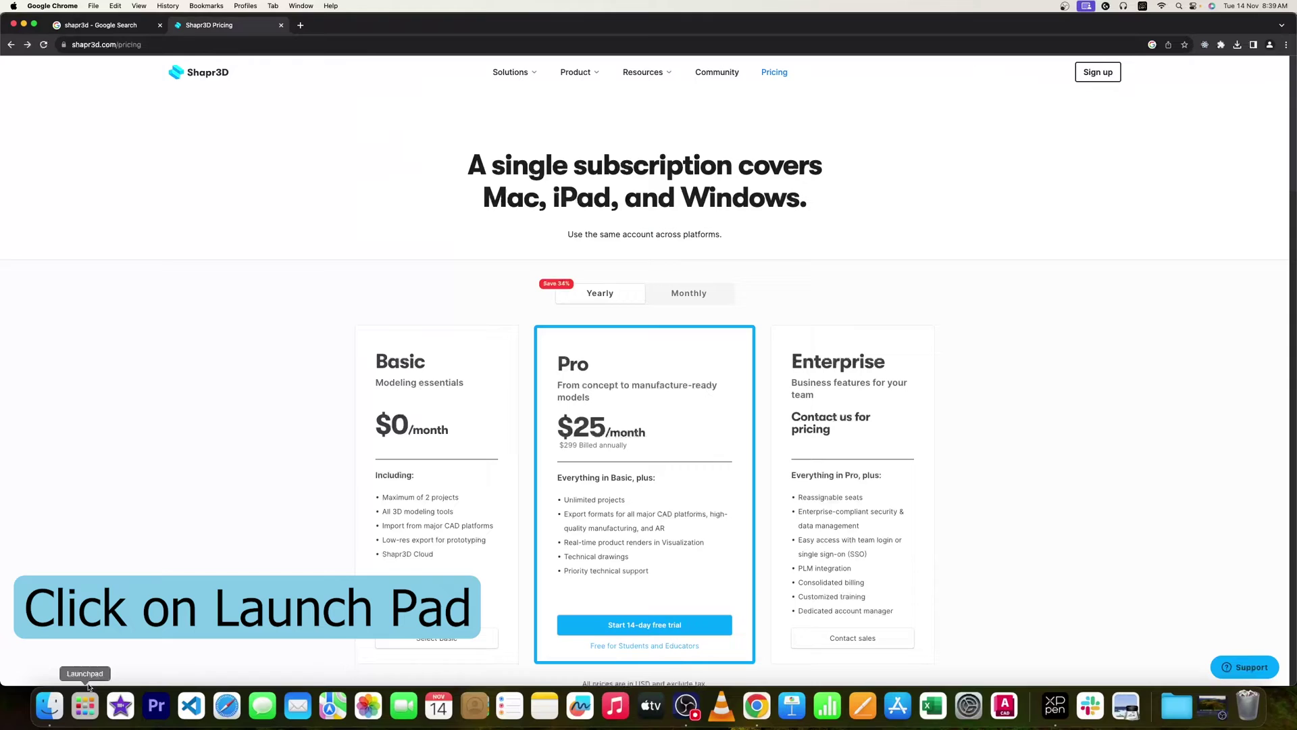
left_click(86, 701)
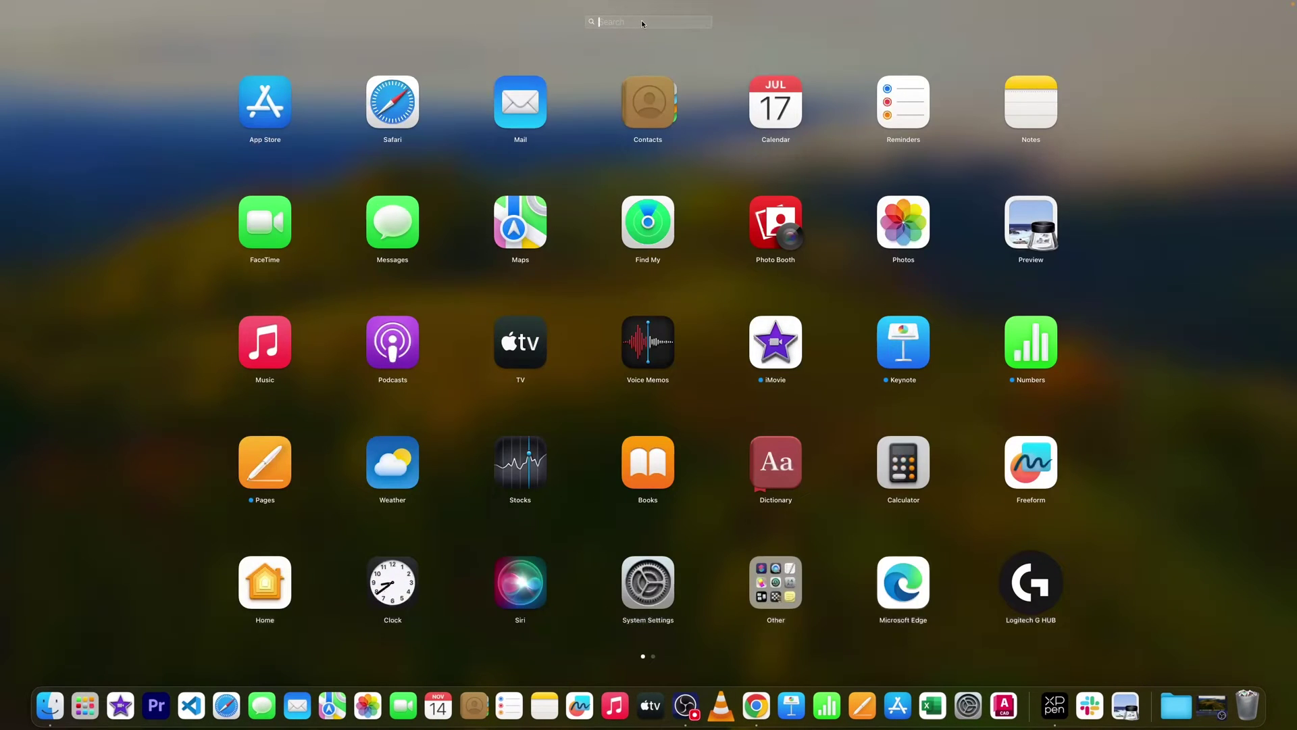
type("sh")
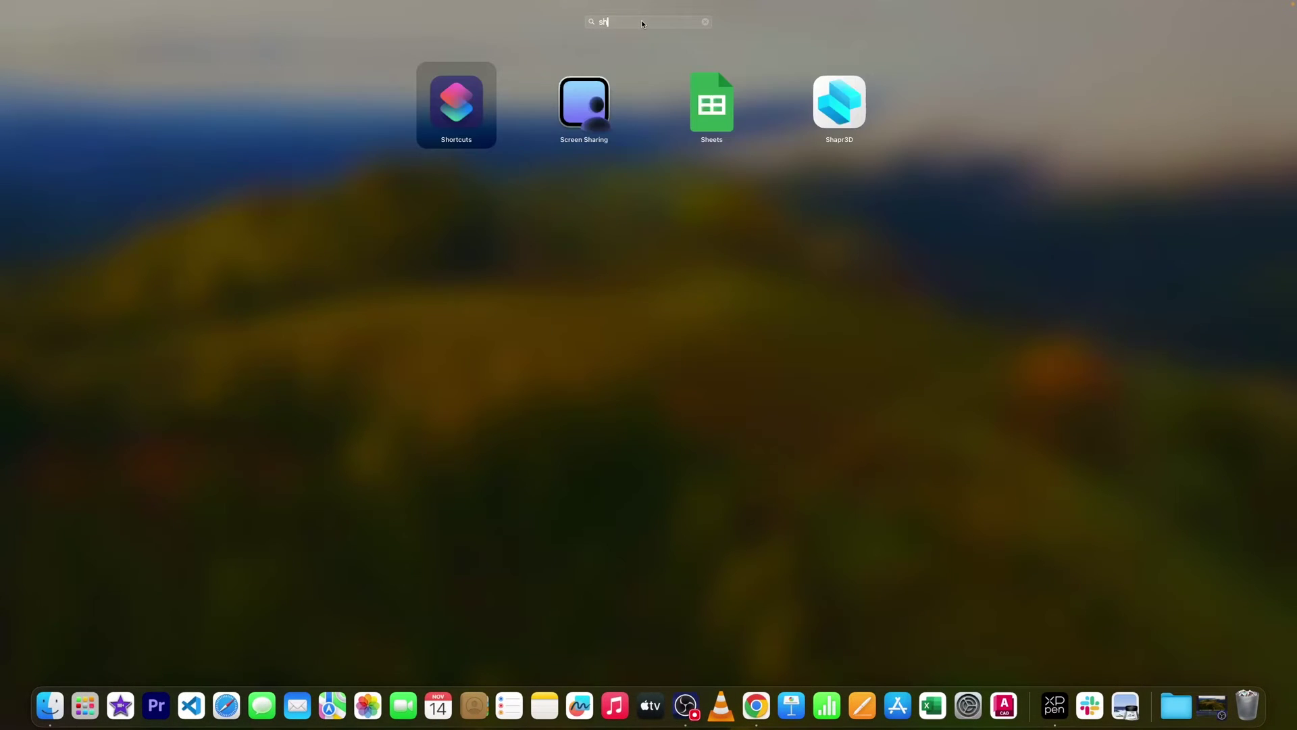
left_click(826, 92)
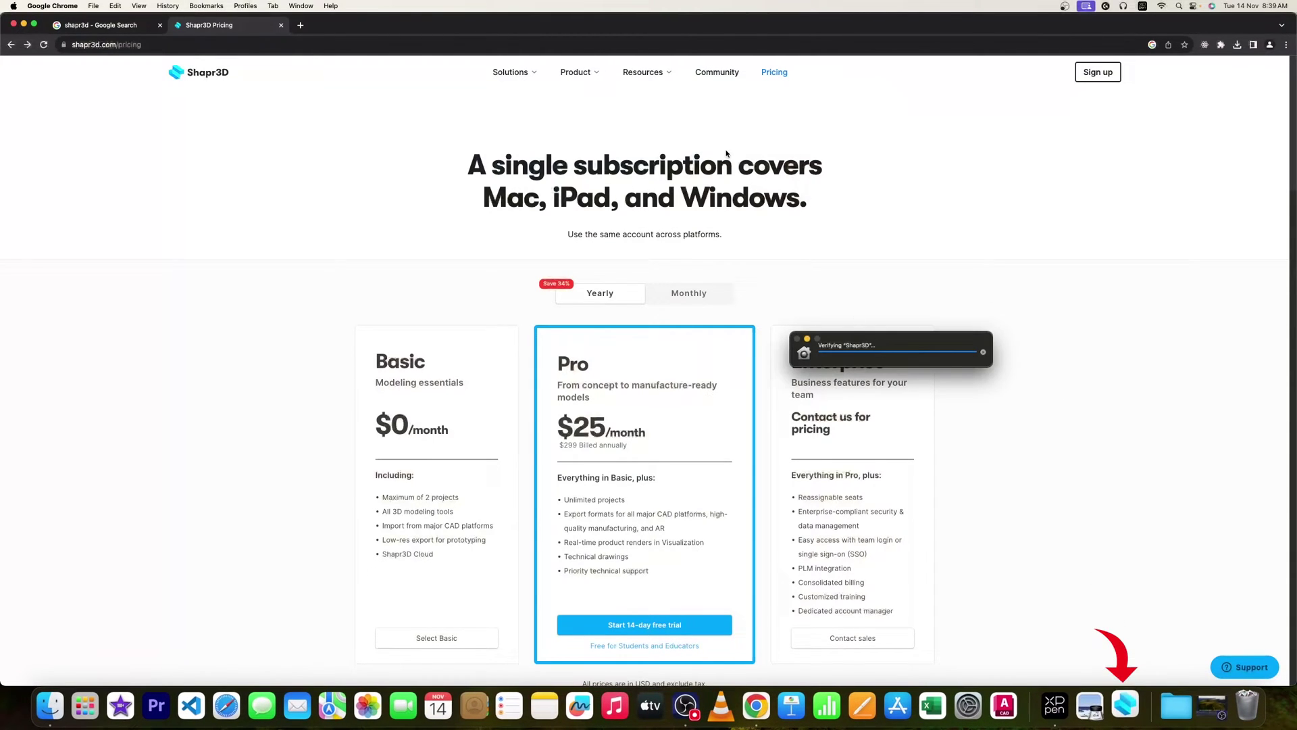
left_click(680, 265)
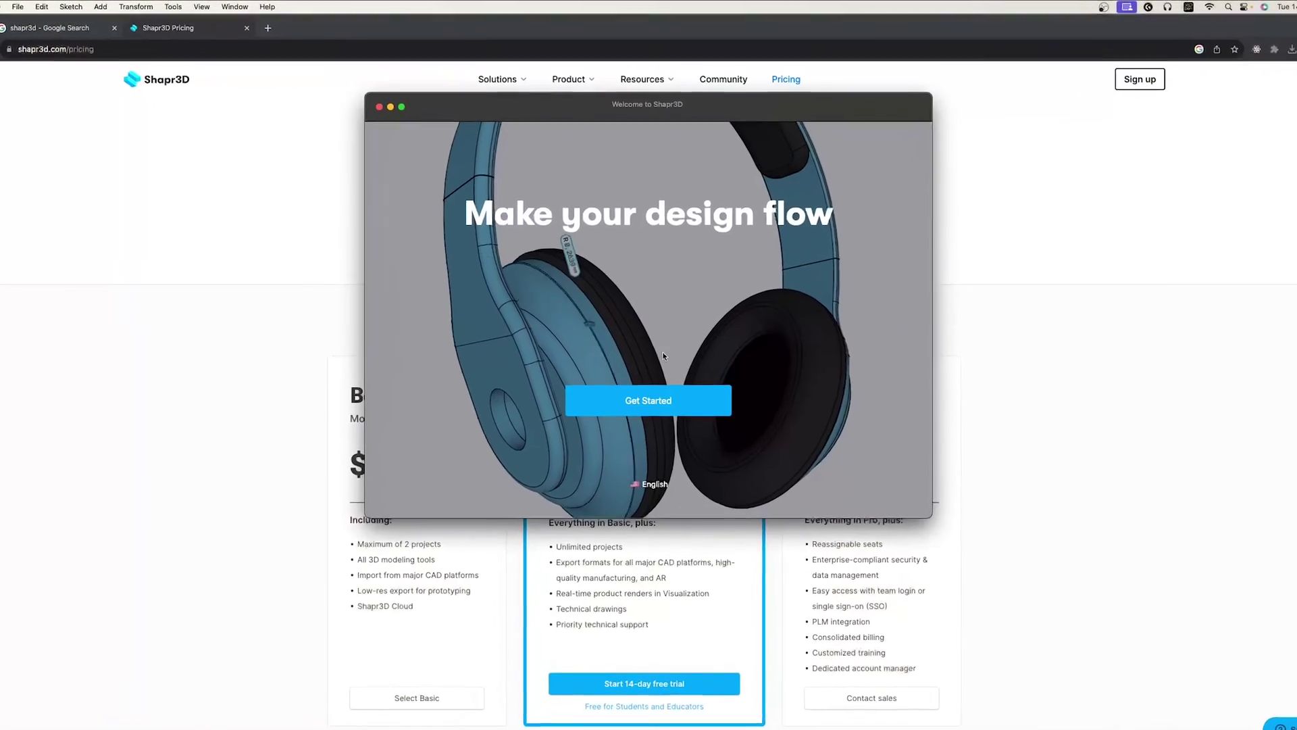
Start the onboarding setup and choose Mouse and Keyboard as the modeling input device.
left_click(682, 393)
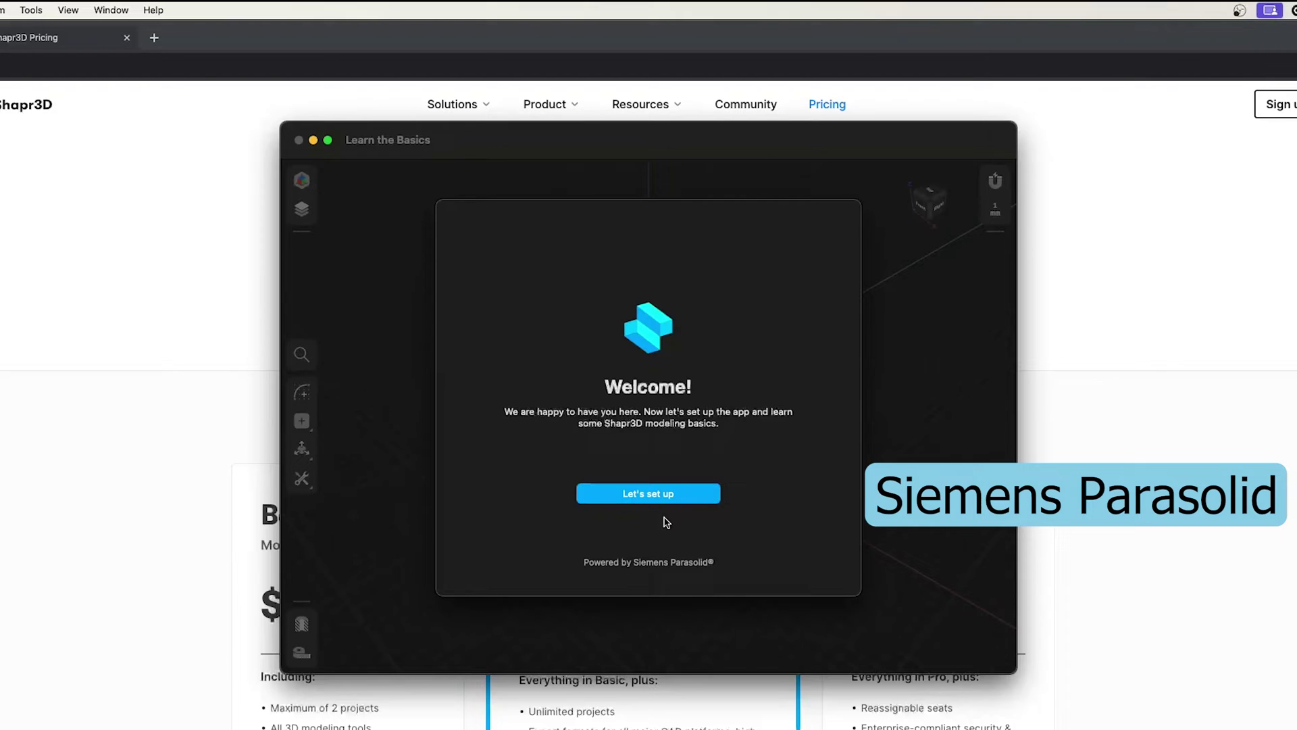
left_click(671, 492)
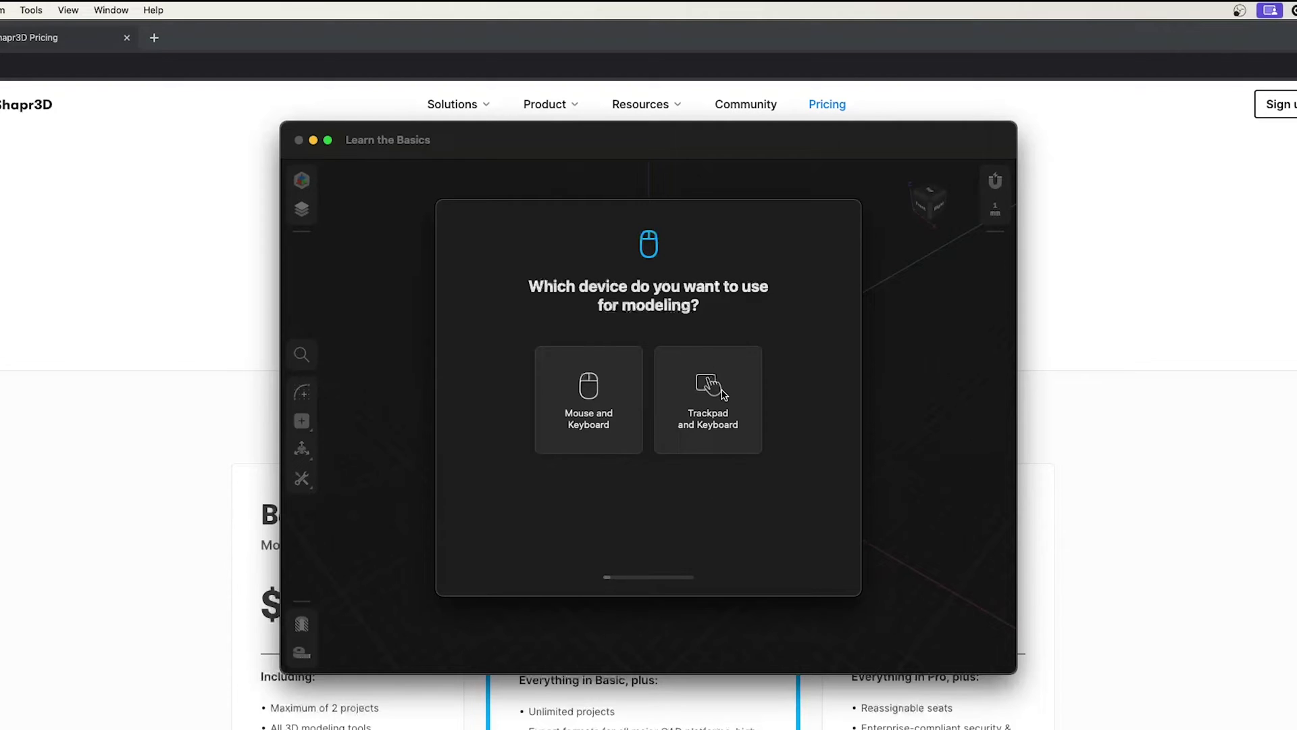
left_click(611, 391)
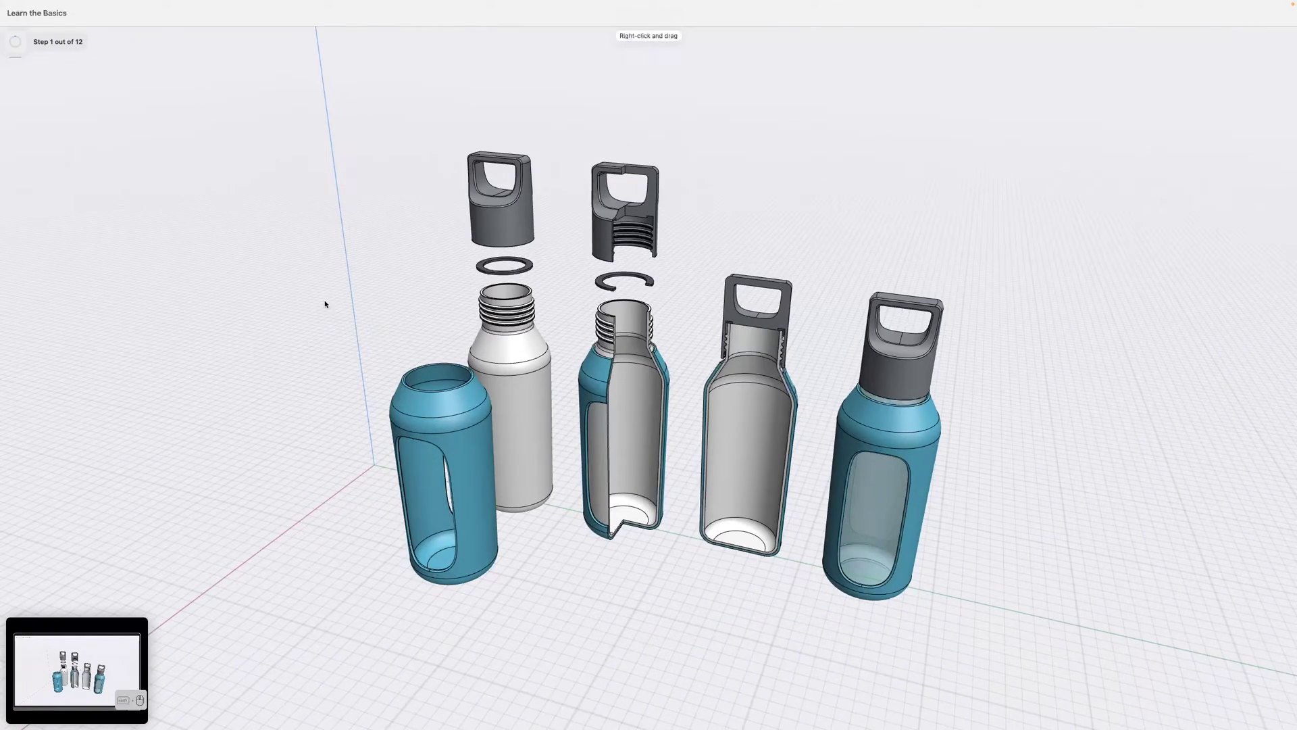
Orbit the view around the bottle models to complete the orbit step.
right_click_drag(683, 156, 765, 177)
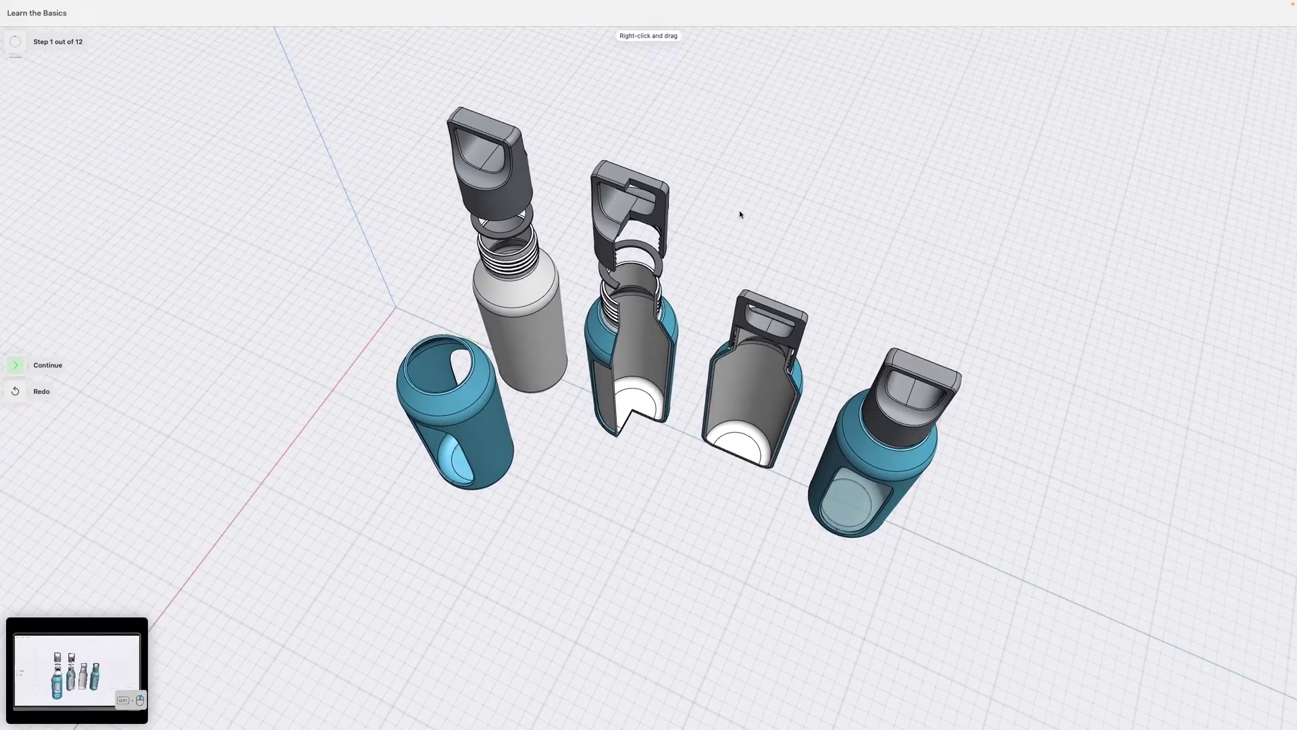
right_click_drag(741, 210, 748, 159)
left_click(9, 365)
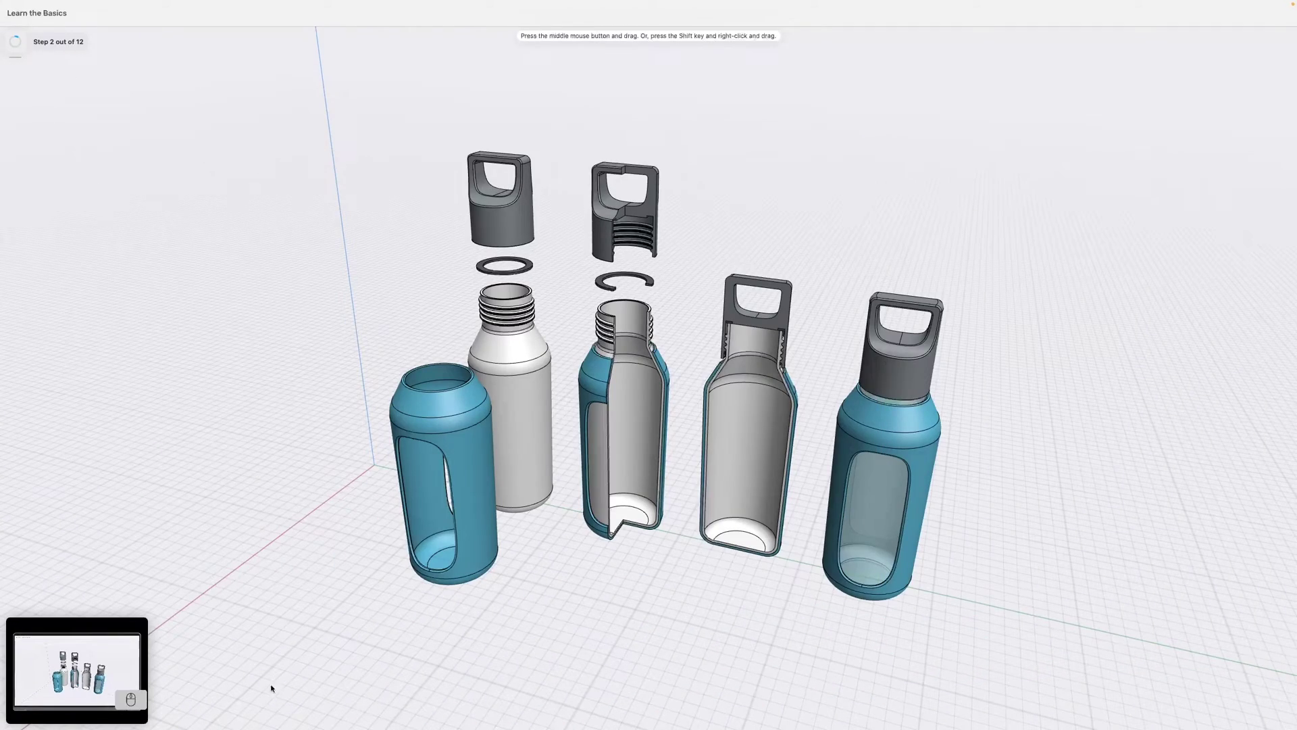
Pan the view across the bottles in several directions.
middle_click_drag(521, 291, 660, 231)
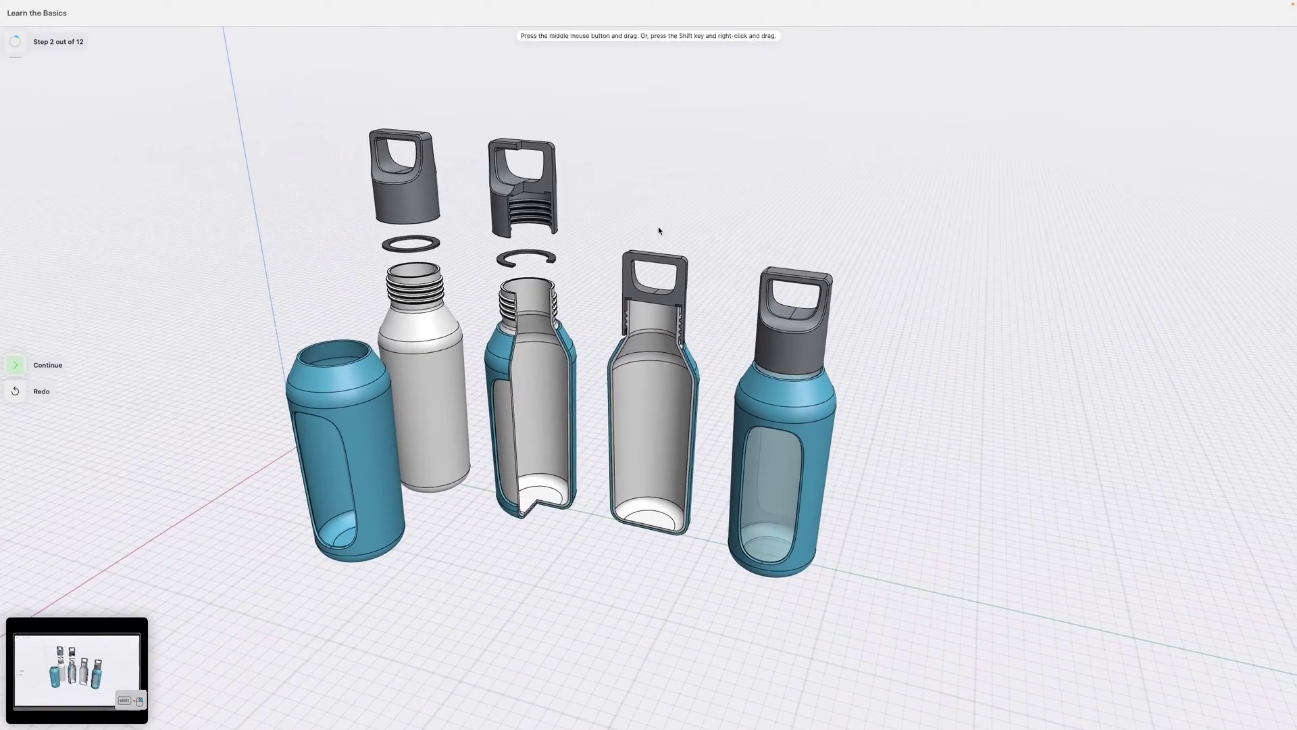
mouse_move(656, 243)
right_mouse_down()
mouse_move(648, 281)
mouse_move(663, 241)
right_mouse_up()
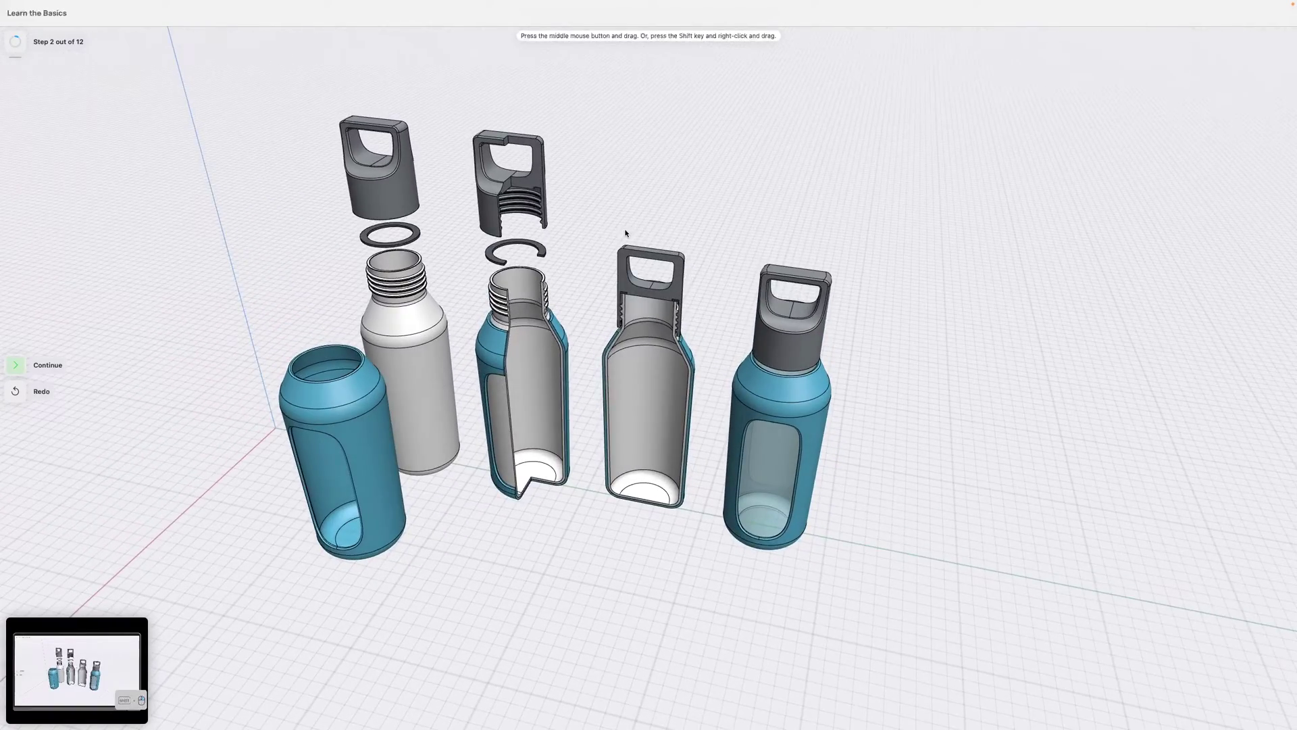
middle_click_drag(718, 235, 672, 199)
middle_click_drag(743, 217, 918, 249)
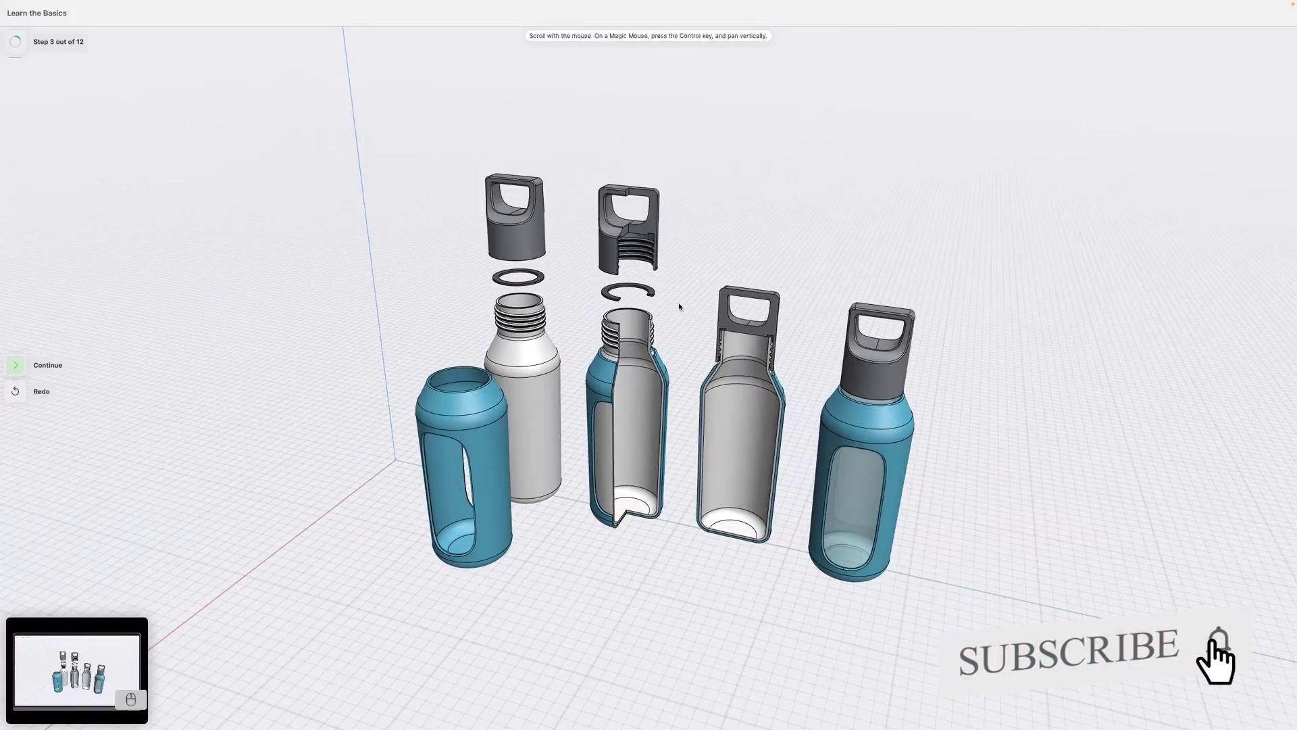
Zoom in and out on the bottles repeatedly.
scroll(675, 306, "down", 5)
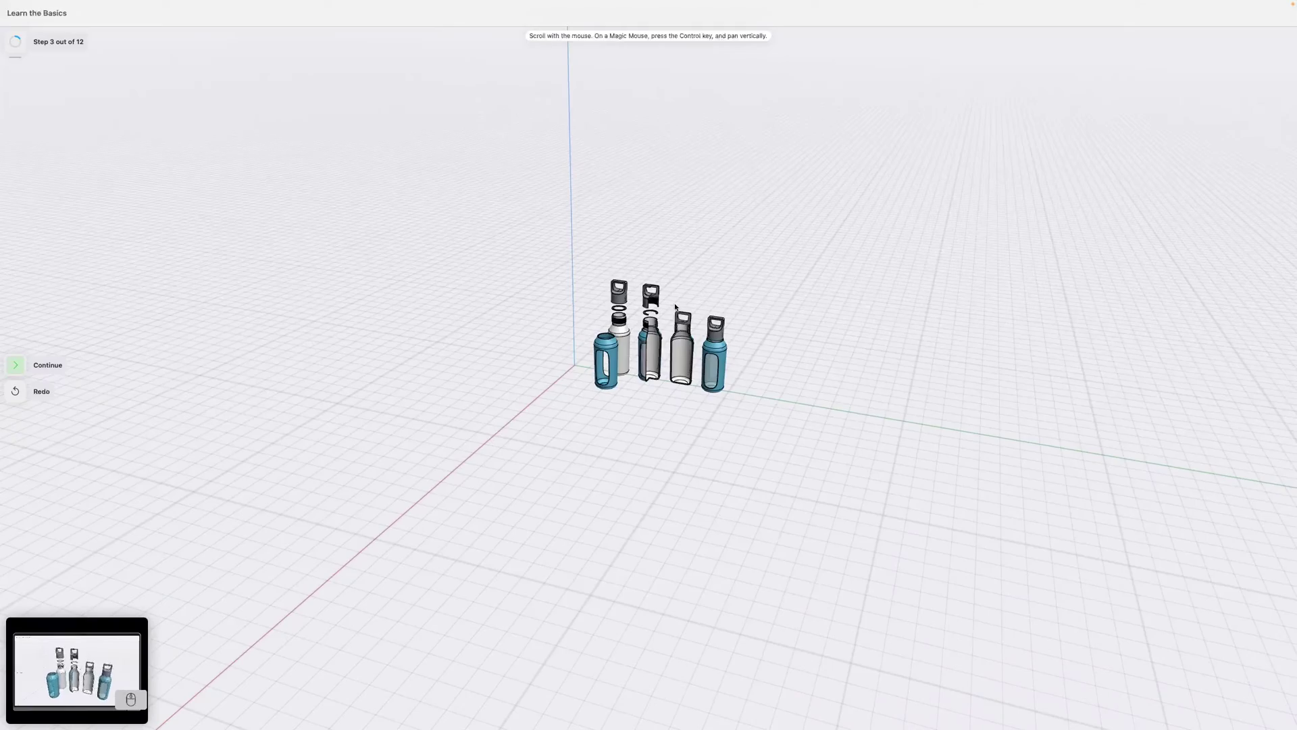
scroll(651, 306, "up", 6)
scroll(650, 305, "down", 5)
scroll(659, 433, "up", 5)
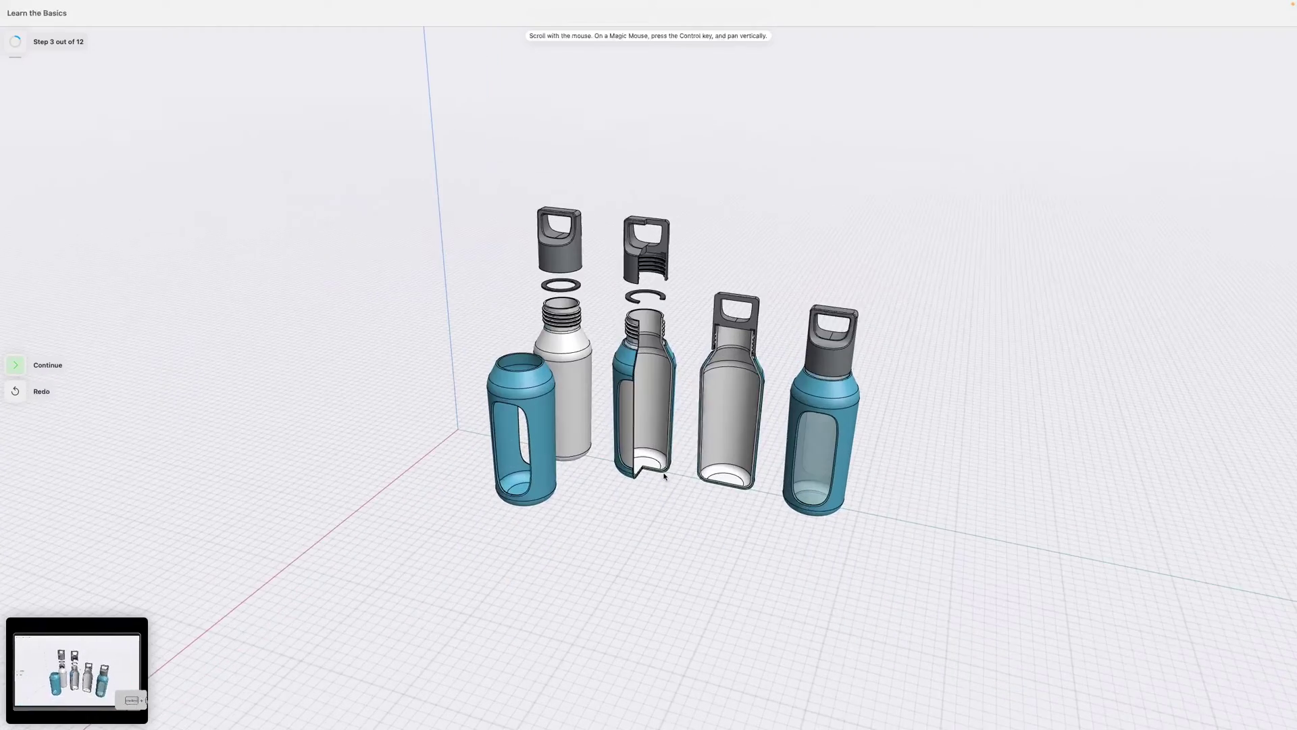
scroll(642, 412, "up", 6)
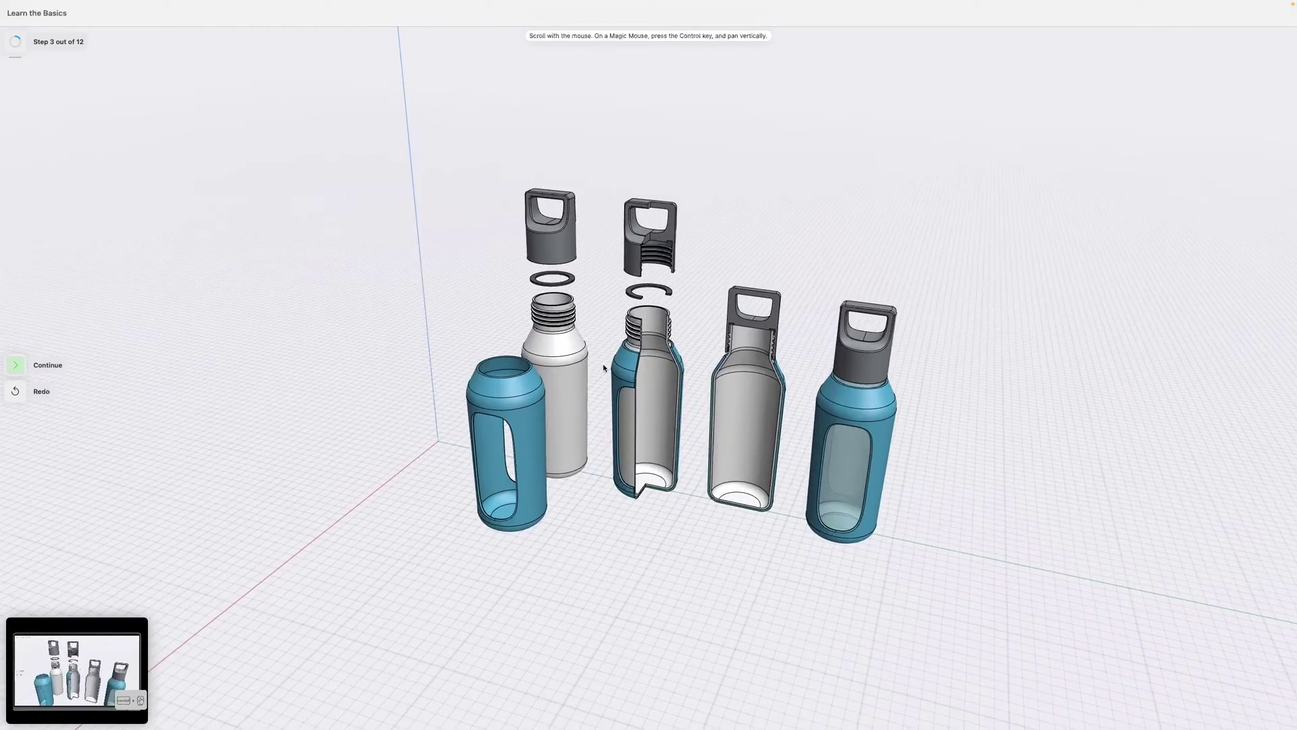
scroll(563, 292, "down", 4)
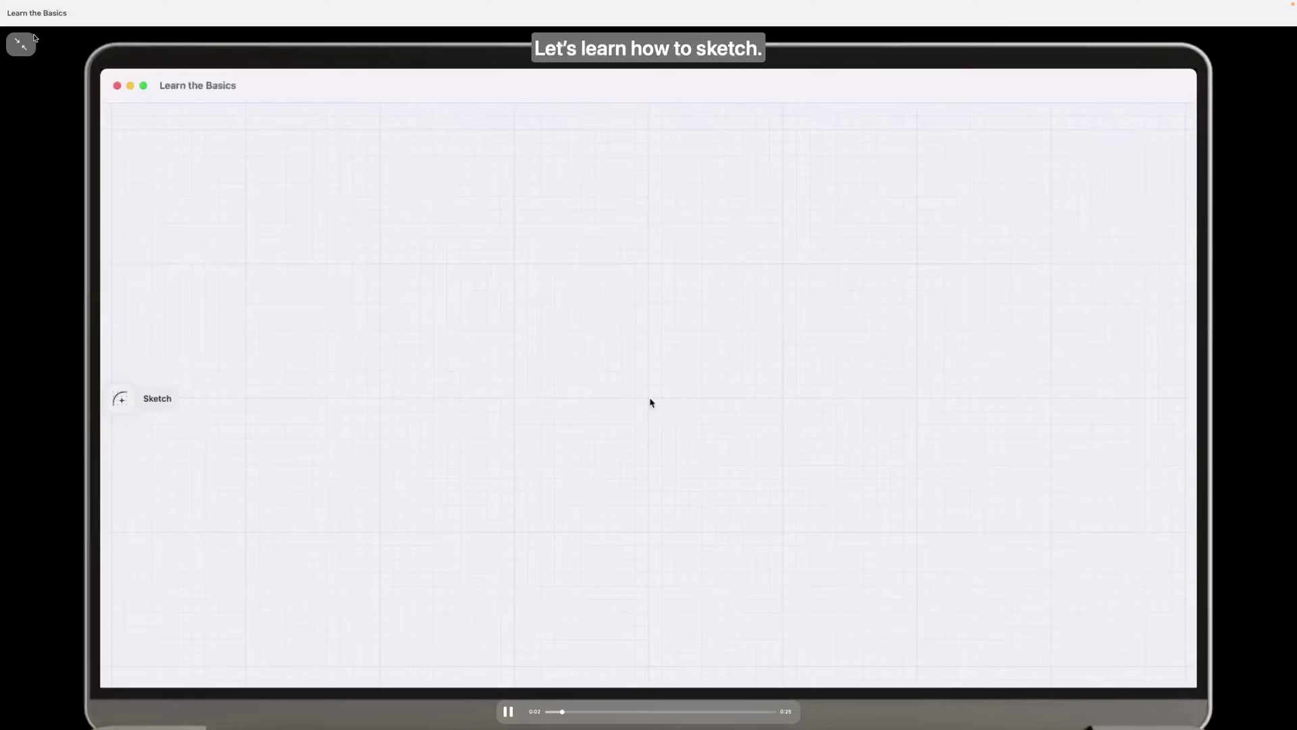
Exit full screen and close the Learn the Basics tutorial windows.
left_click(68, 671)
key("ctrl+super+f")
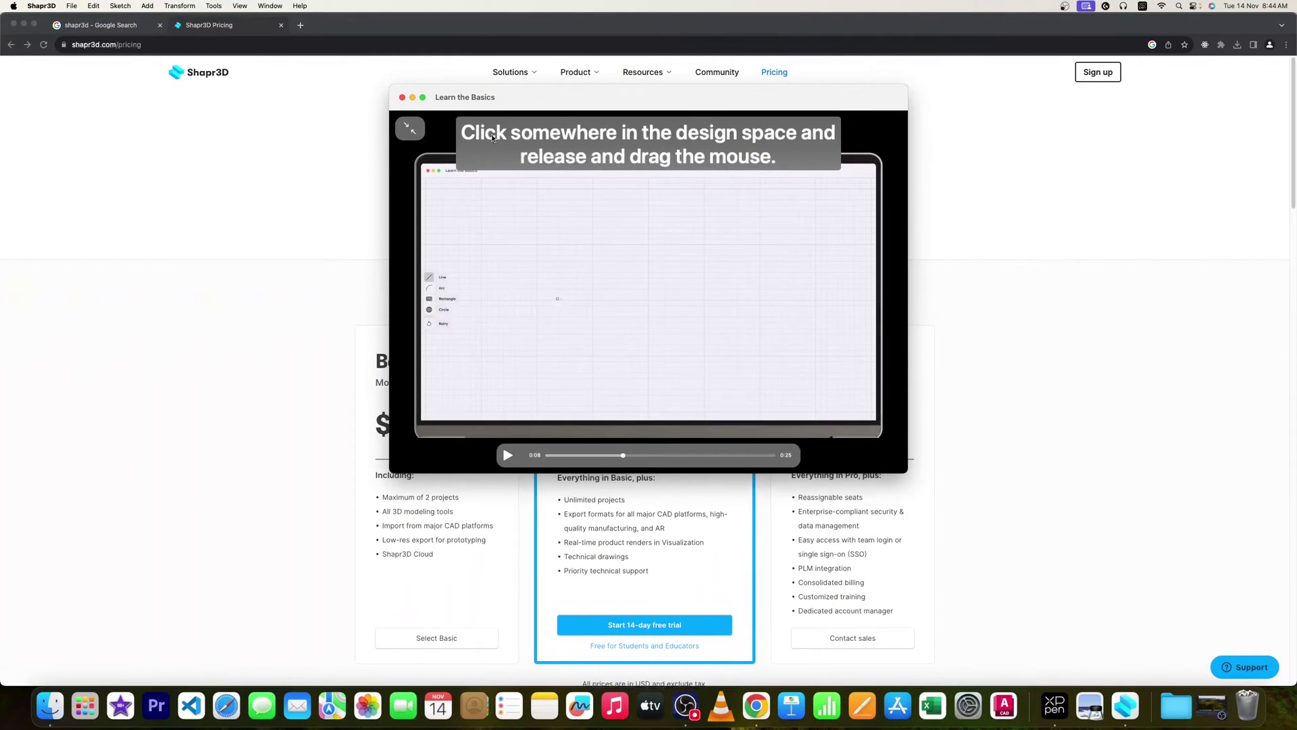
left_click(402, 98)
left_click(802, 183)
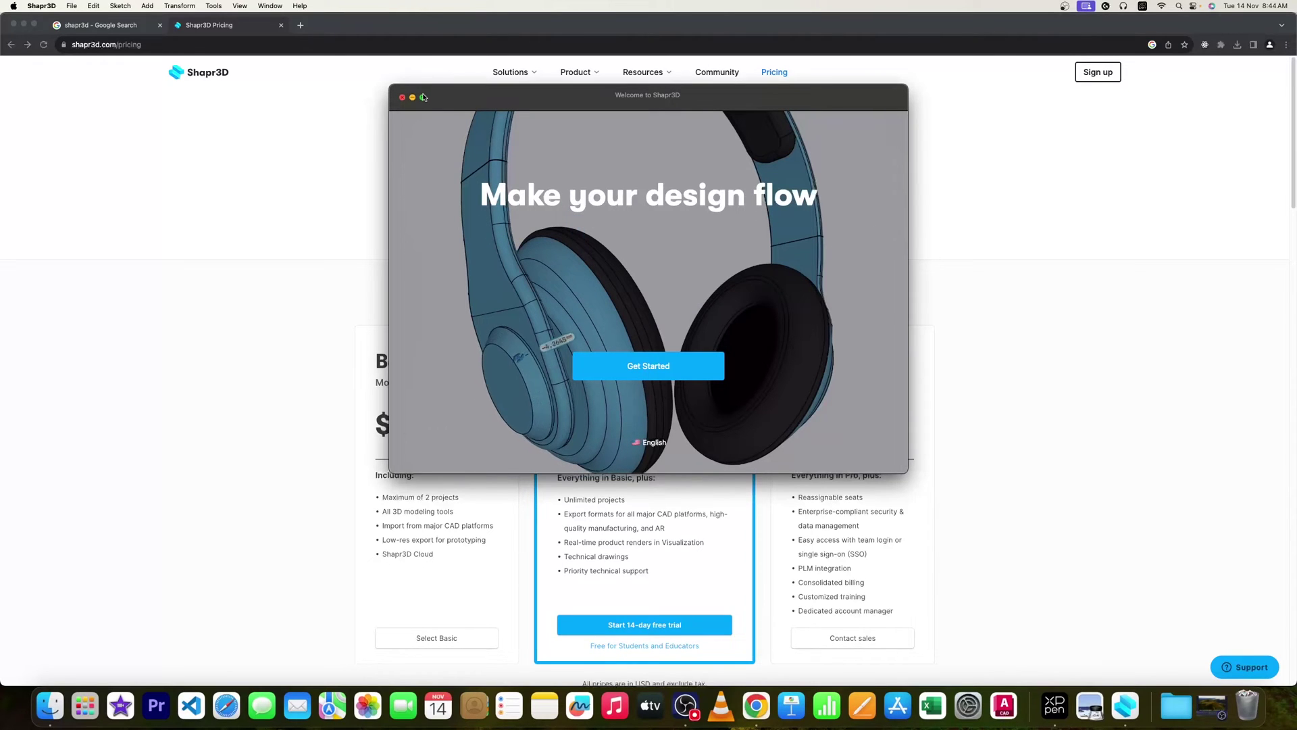
From the Welcome window, go through Get Started and Let's set up into Learn the Basics.
left_click(423, 97)
left_click(658, 620)
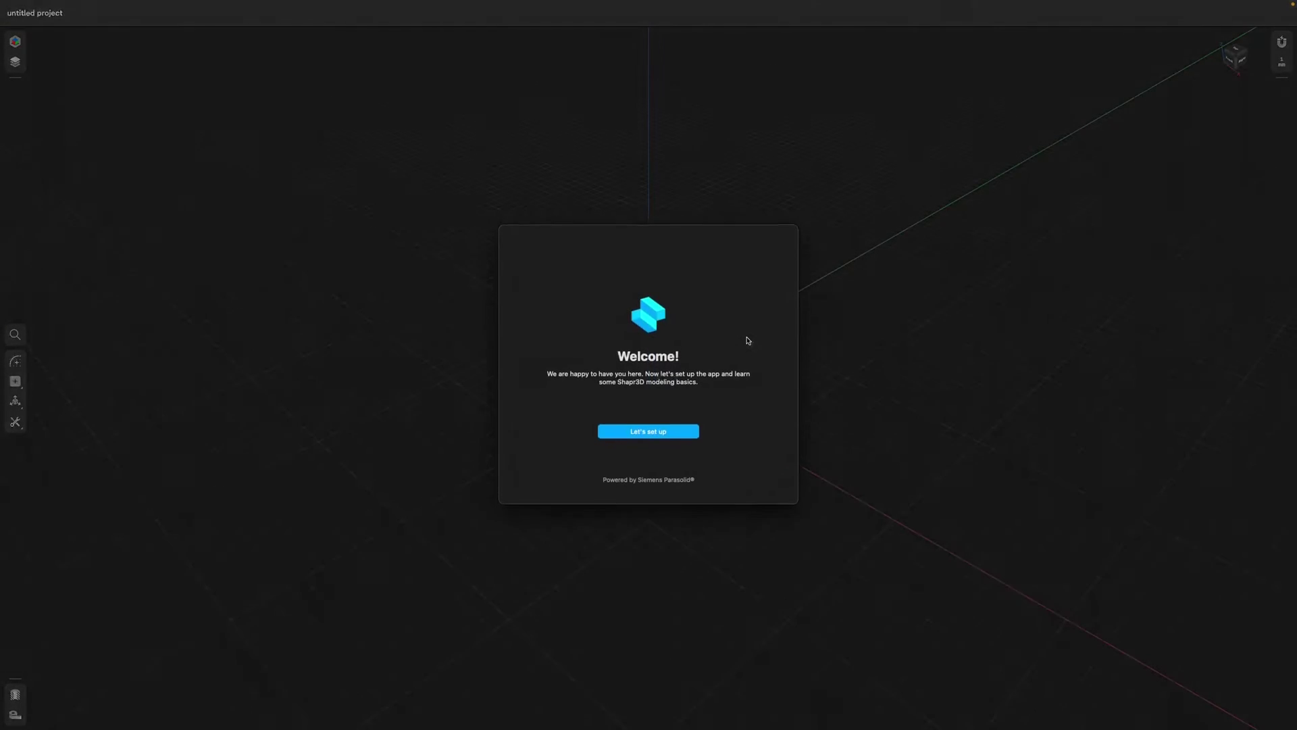
left_click(641, 436)
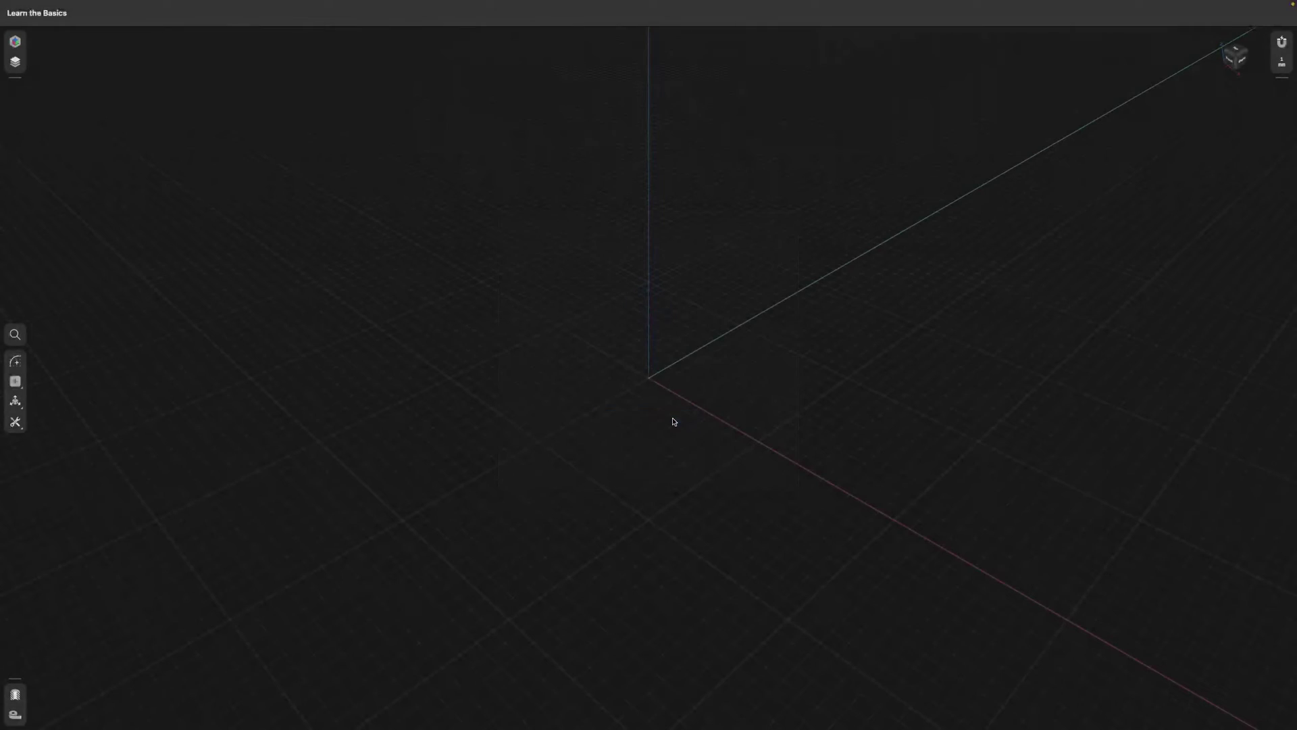
left_click(634, 379)
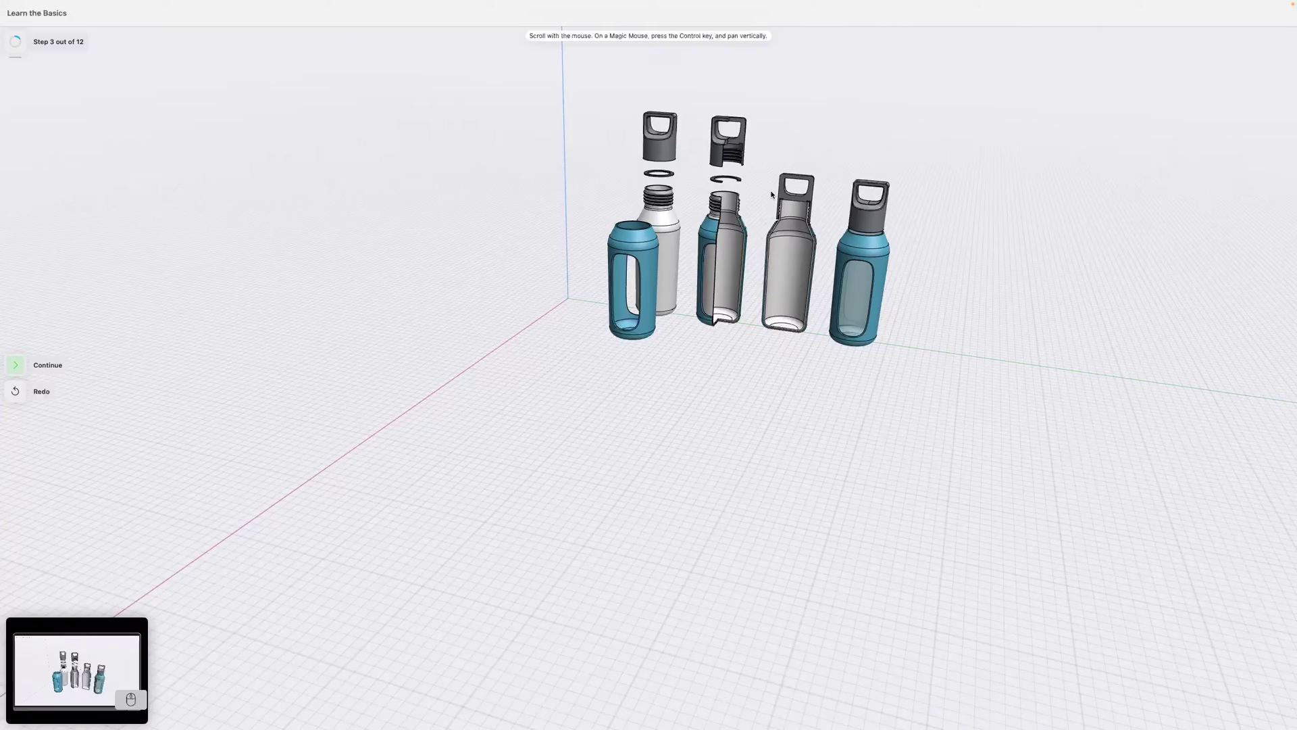
Zoom in and out on the bottles, then advance to the sketching lesson.
scroll(706, 358, "down", 5)
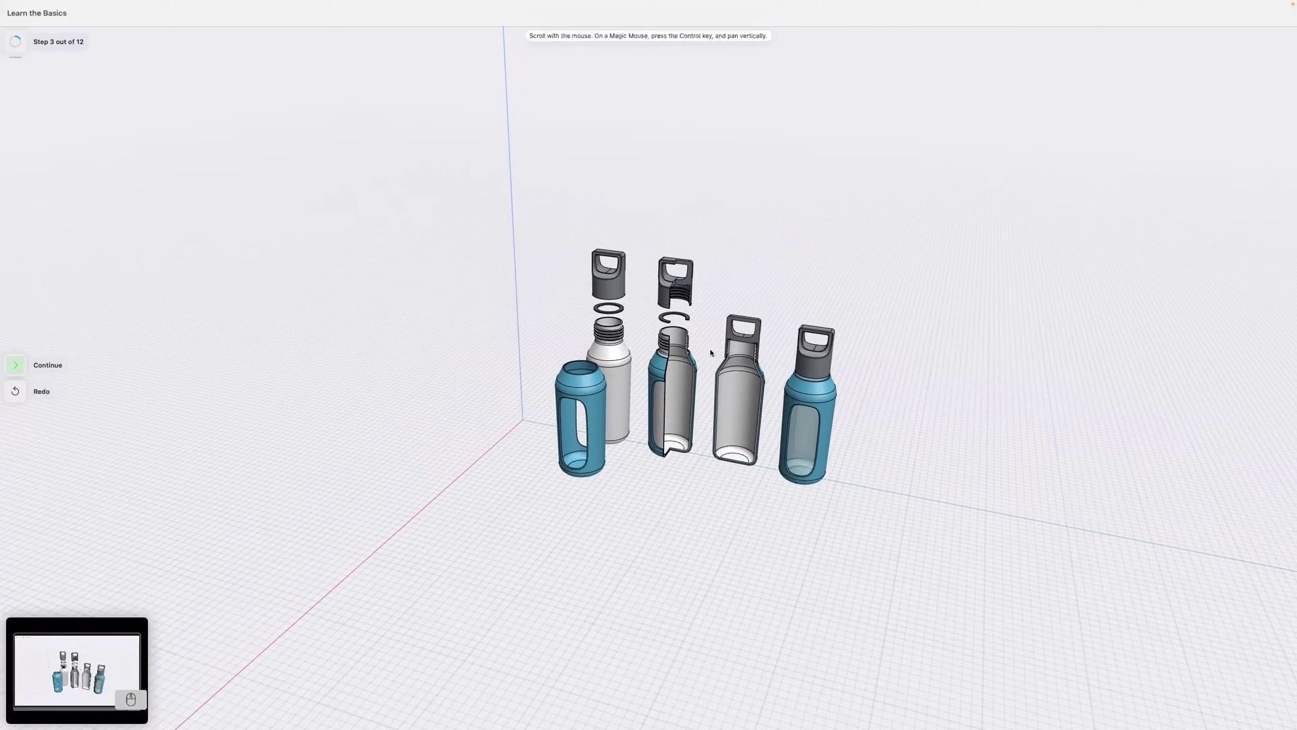
scroll(707, 358, "up", 5)
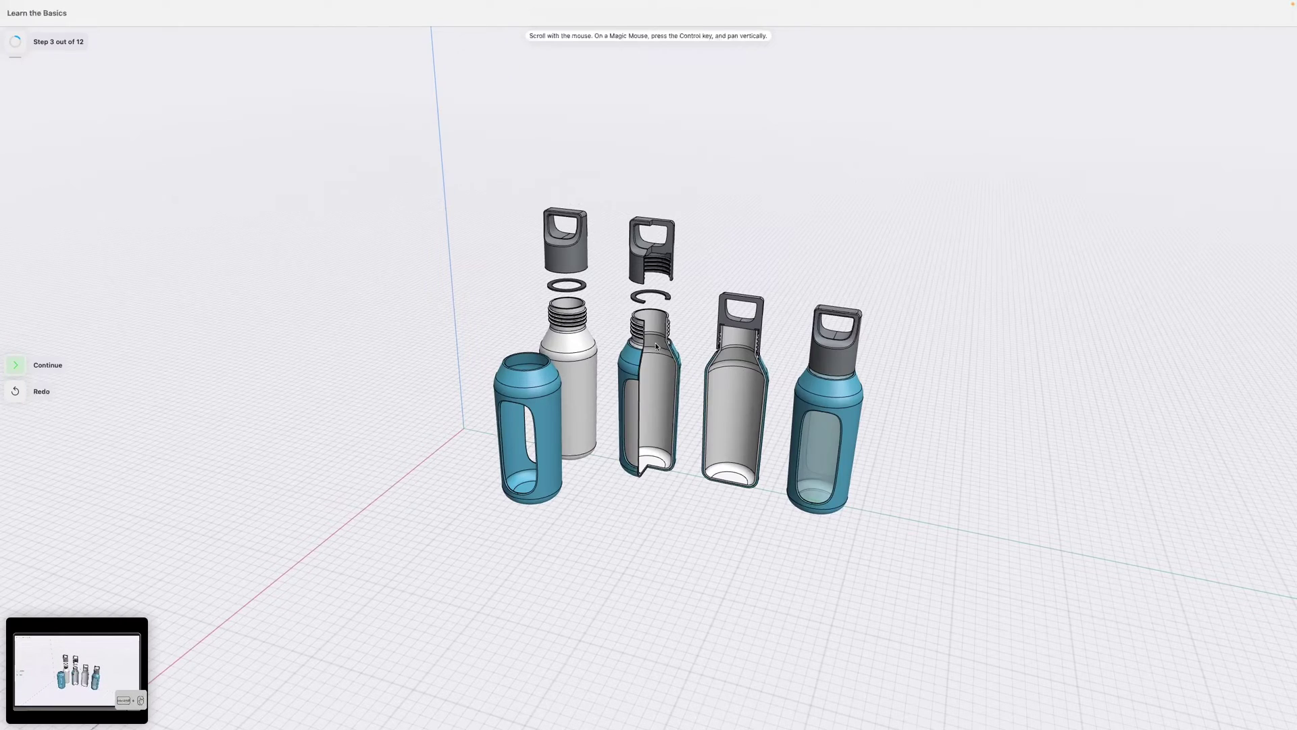
scroll(655, 346, "up", 2)
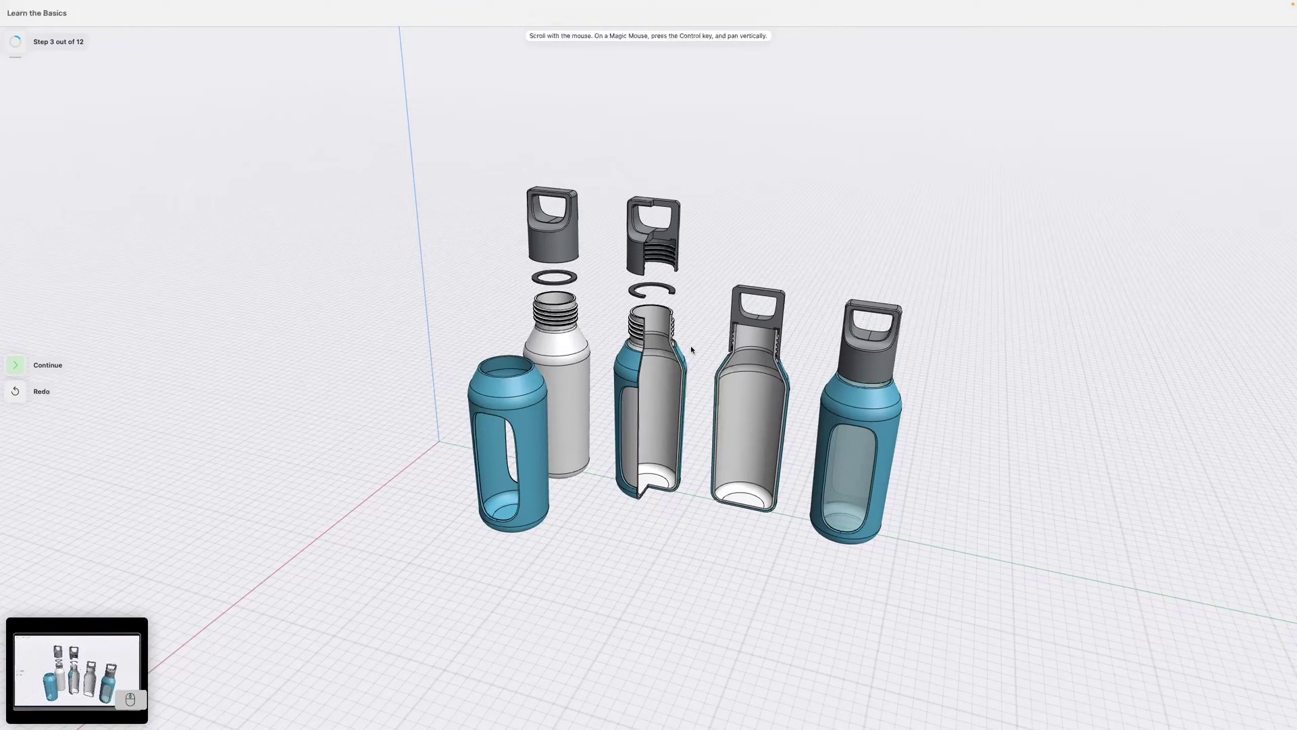
scroll(690, 346, "down", 3)
scroll(690, 346, "up", 5)
scroll(694, 345, "down", 10)
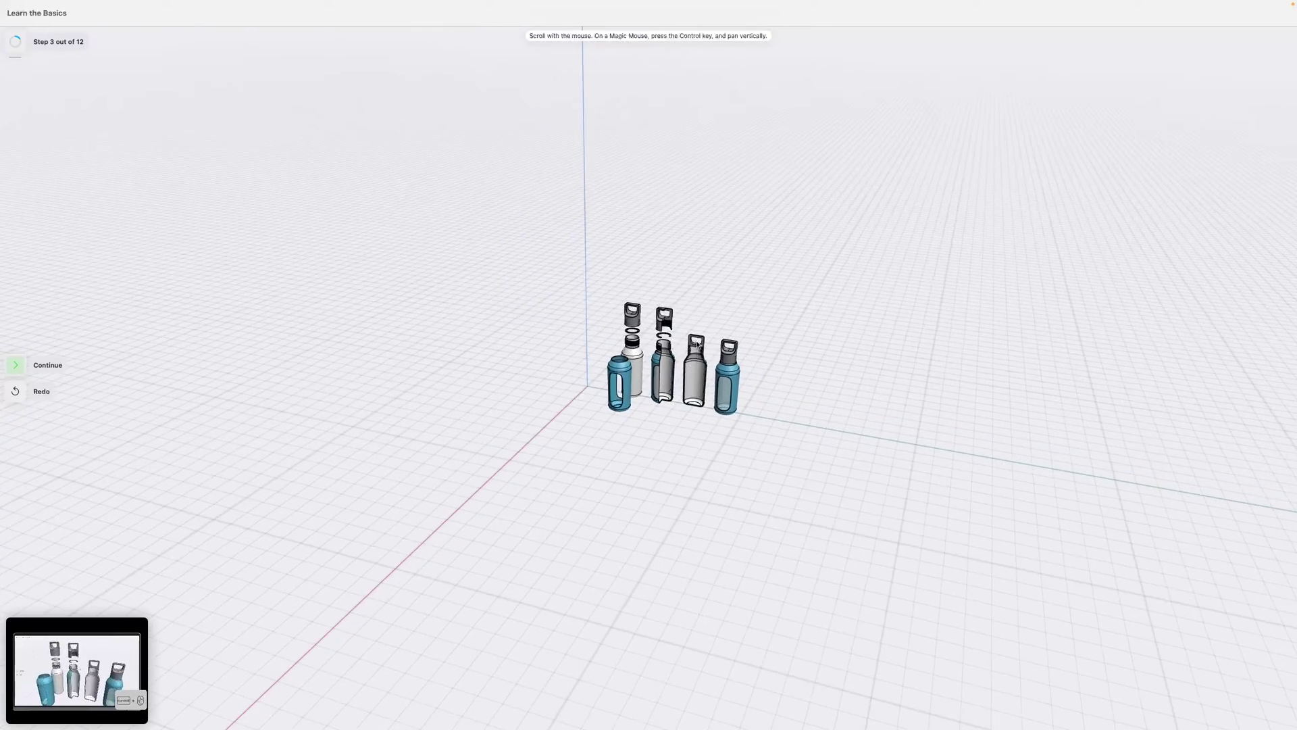
scroll(697, 345, "up", 2)
scroll(671, 294, "up", 4)
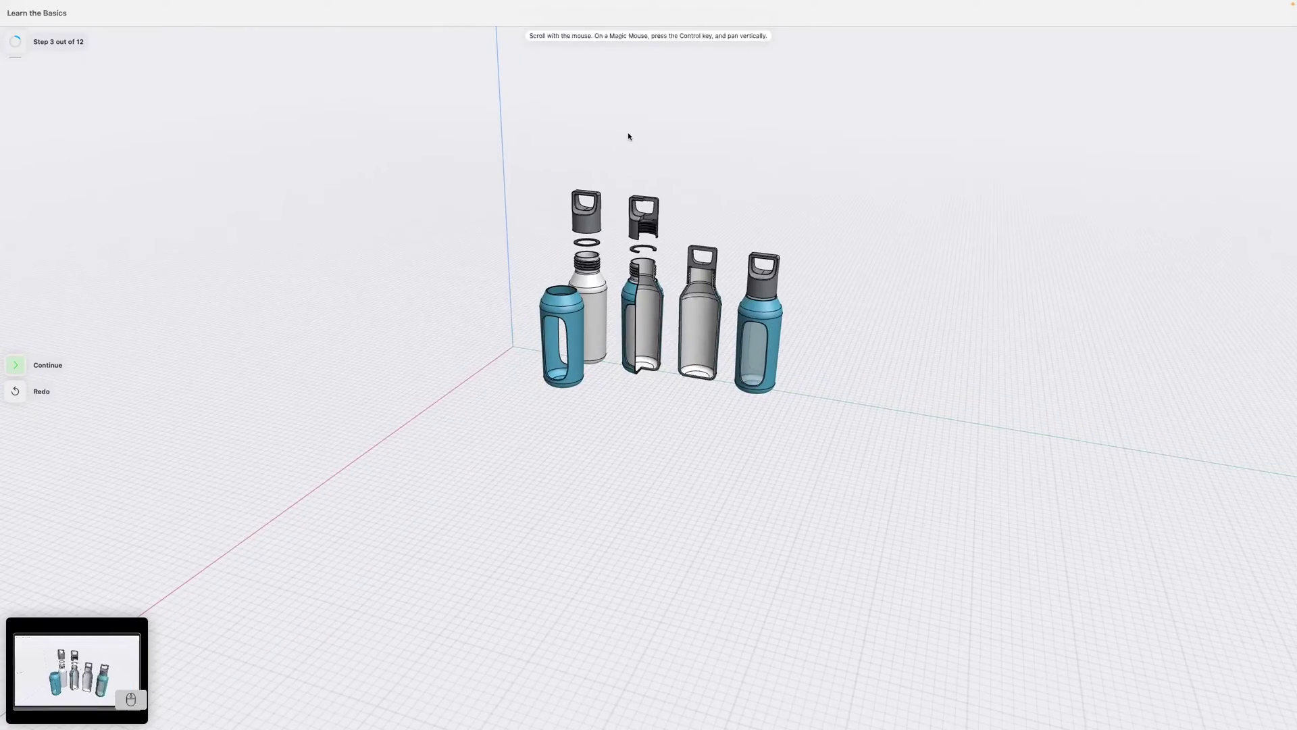
left_click(25, 364)
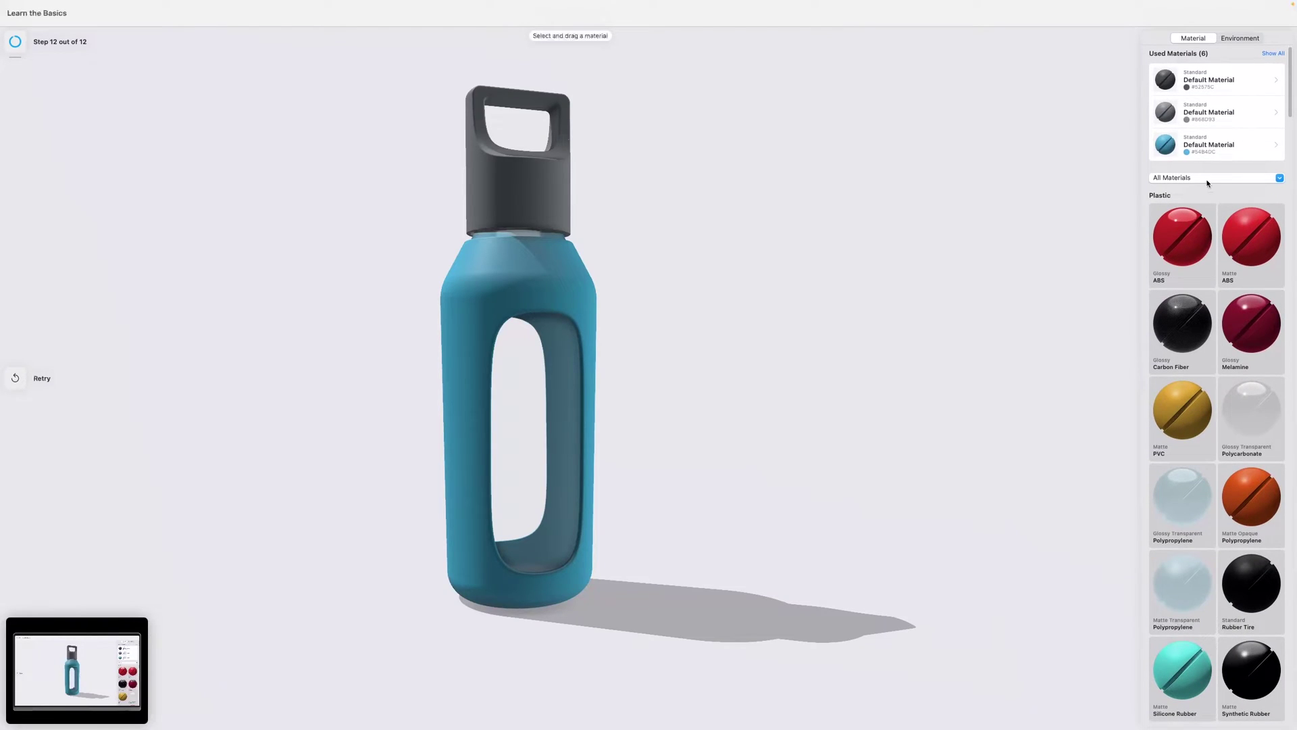
Apply red Glossy ABS to the bottle body and a glossy transparent material to the cap.
scroll(1195, 331, "up", 1)
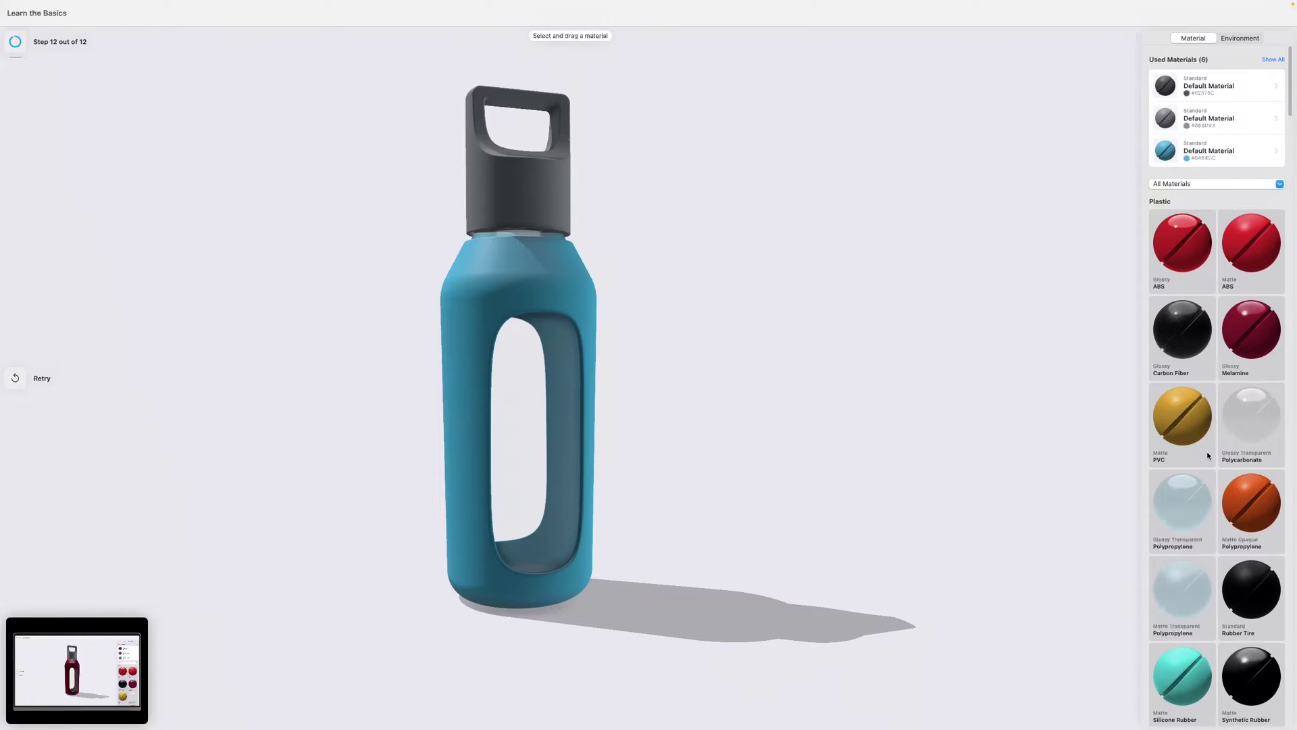
left_click_drag(1037, 326, 1192, 340)
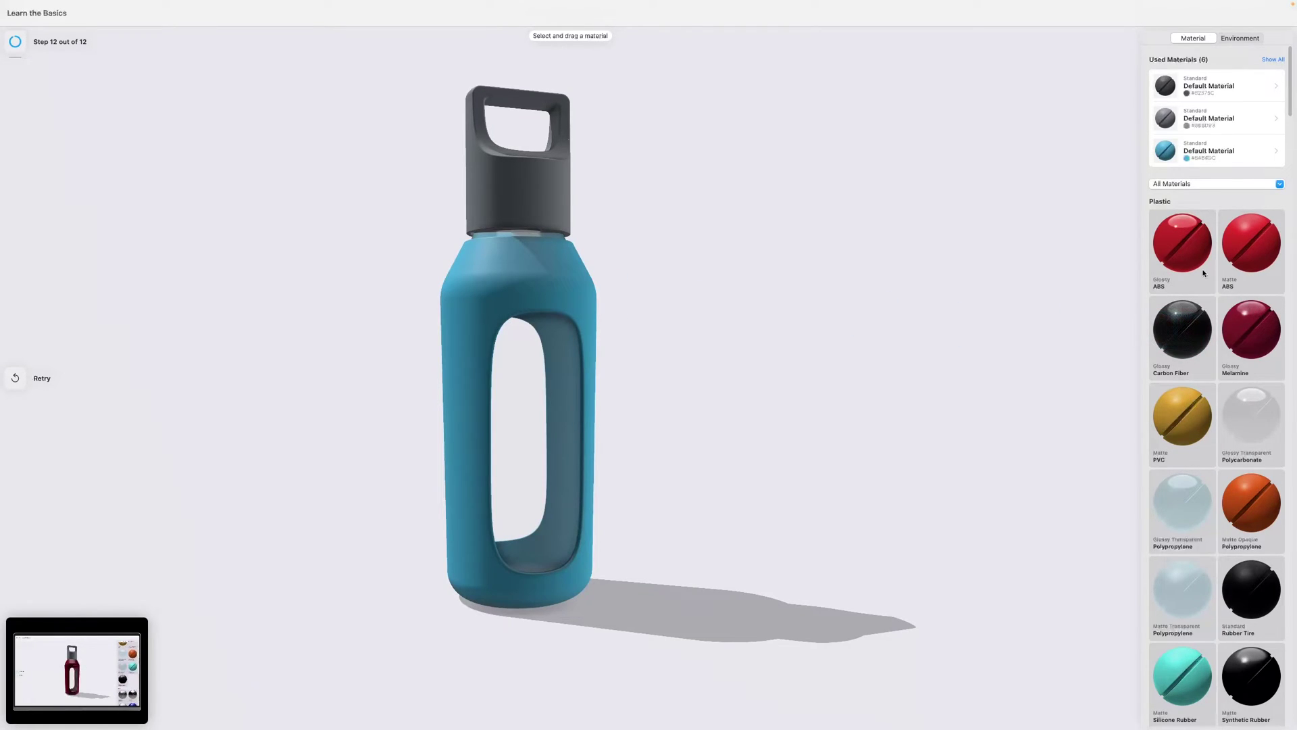
left_click_drag(1094, 295, 576, 301)
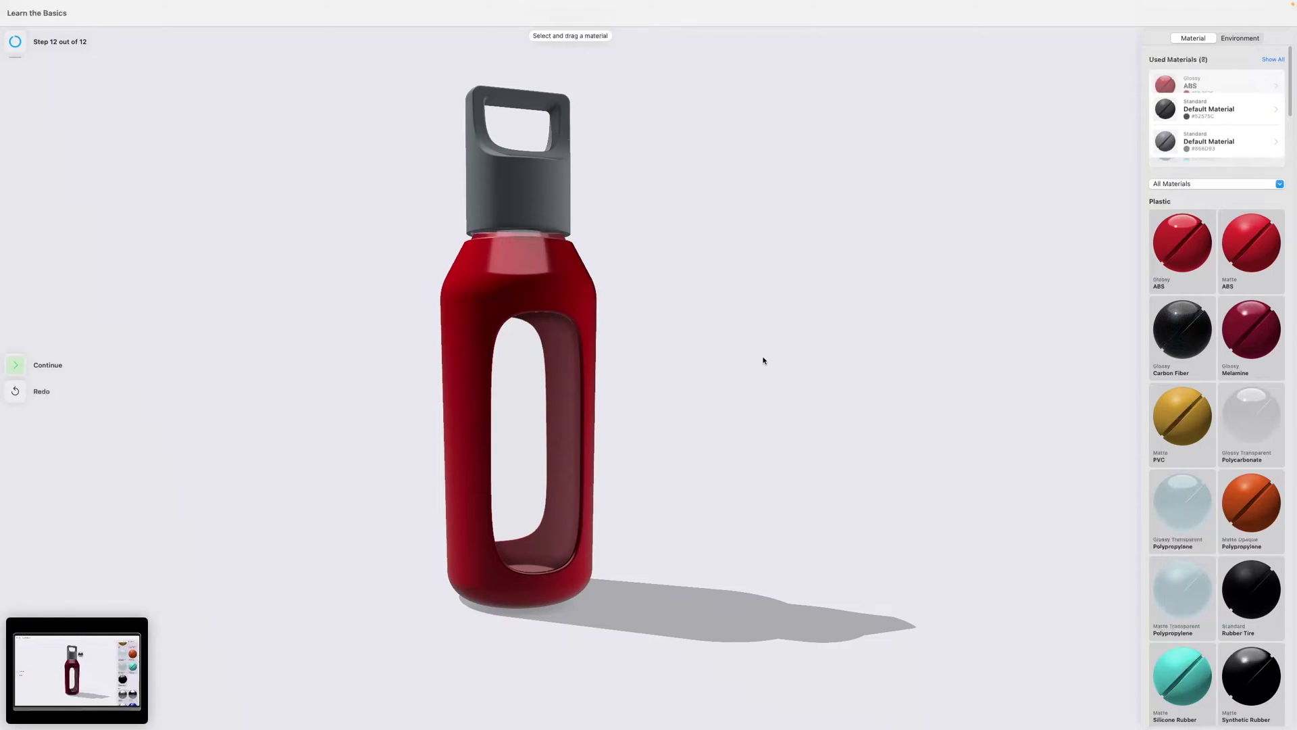
left_click_drag(722, 283, 694, 311)
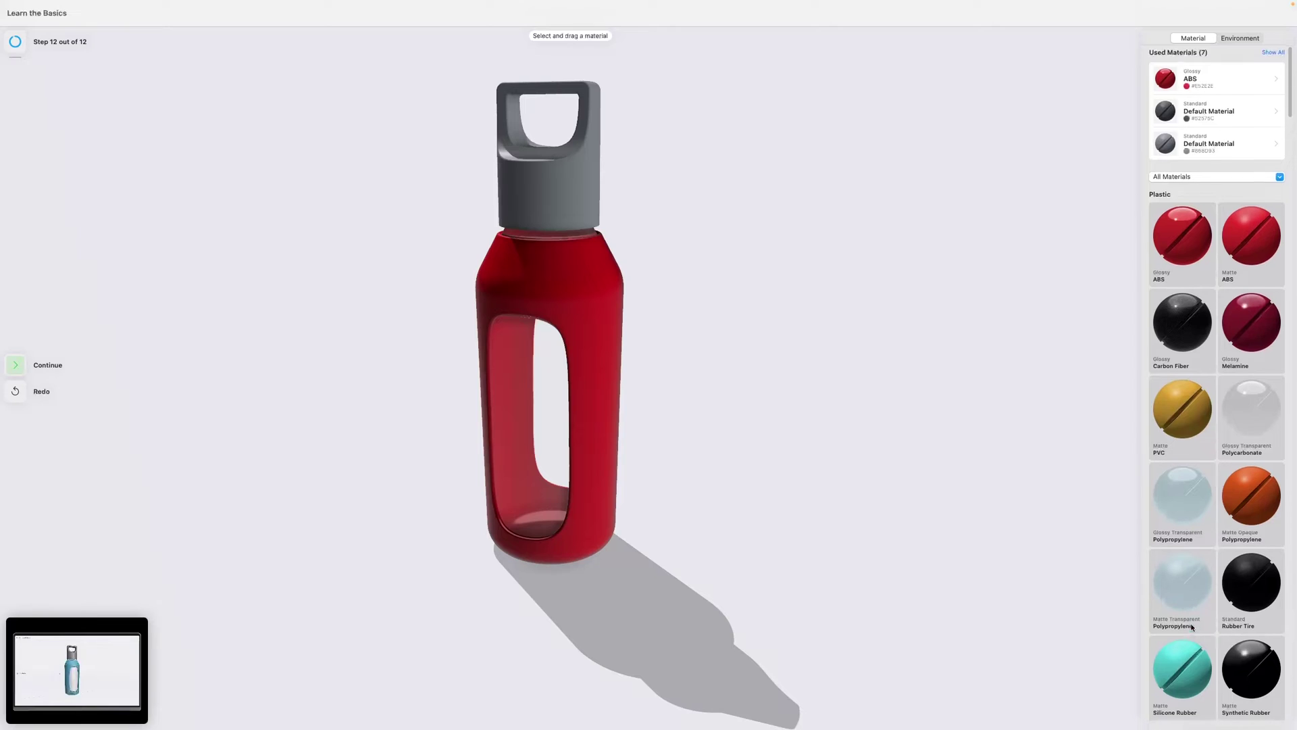
scroll(1188, 563, "down", 5)
scroll(1173, 584, "down", 12)
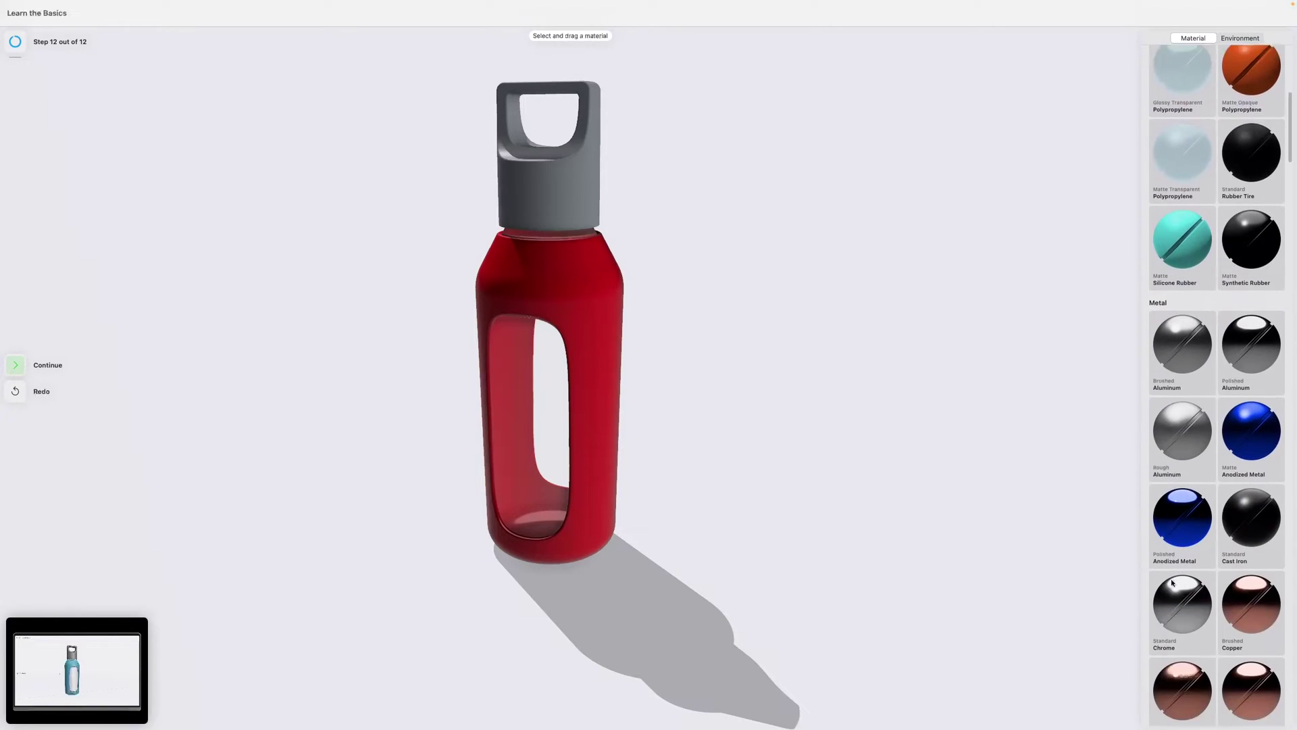
scroll(1172, 581, "up", 17)
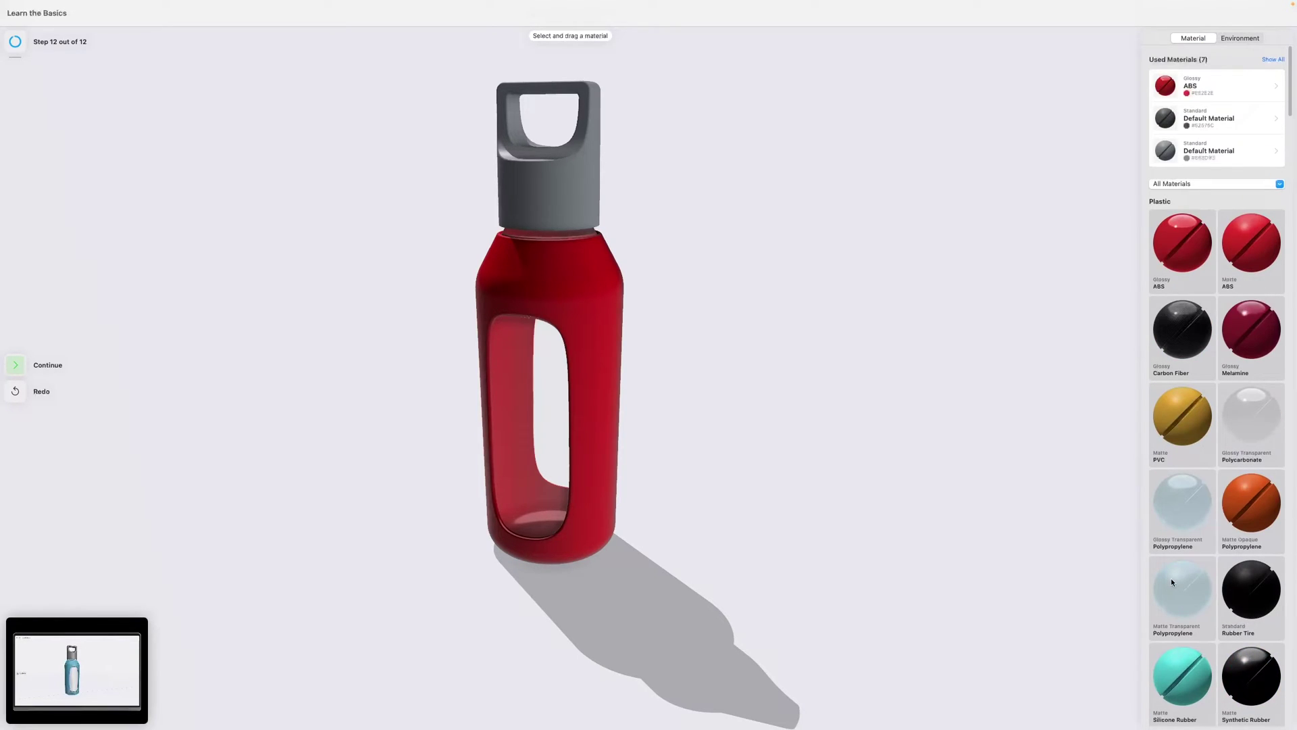
left_click_drag(1160, 481, 586, 194)
left_click_drag(722, 255, 797, 257)
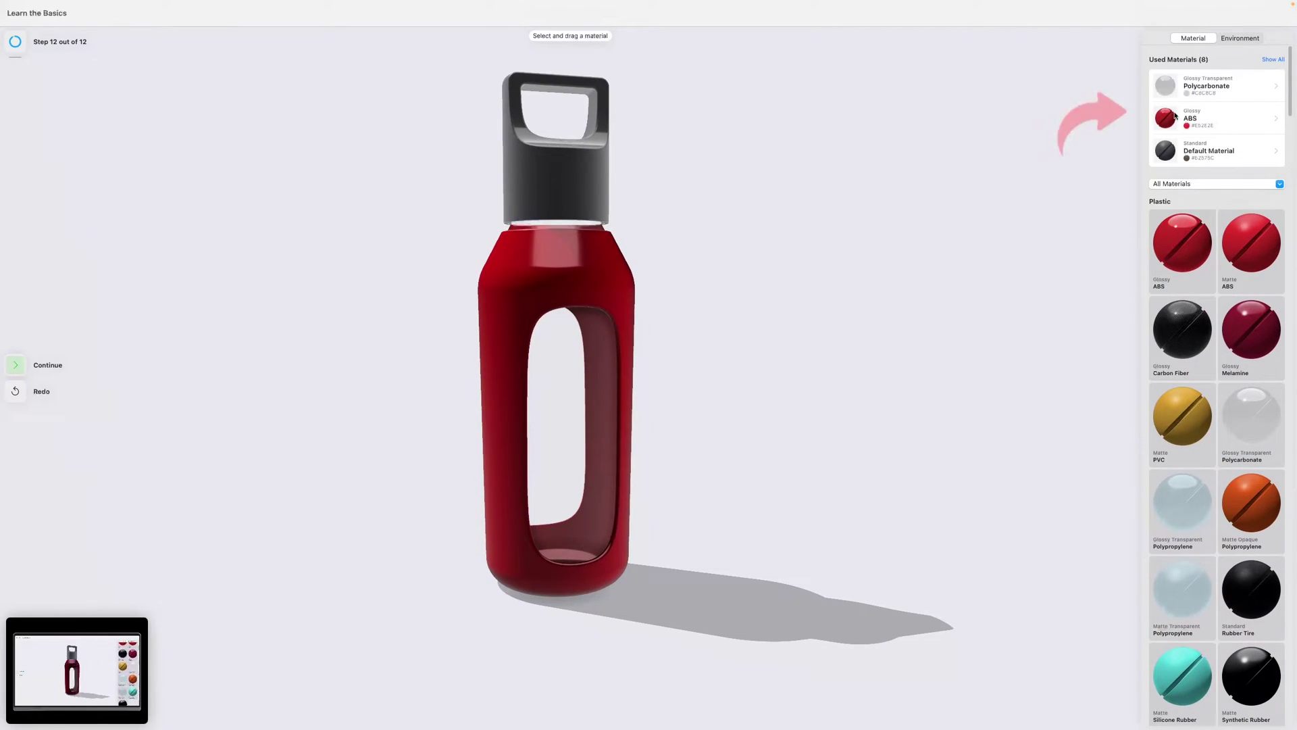
Try the Transparent, Black and White Stage and Gradient Mood environments, then finish the tutorial.
left_click(1251, 38)
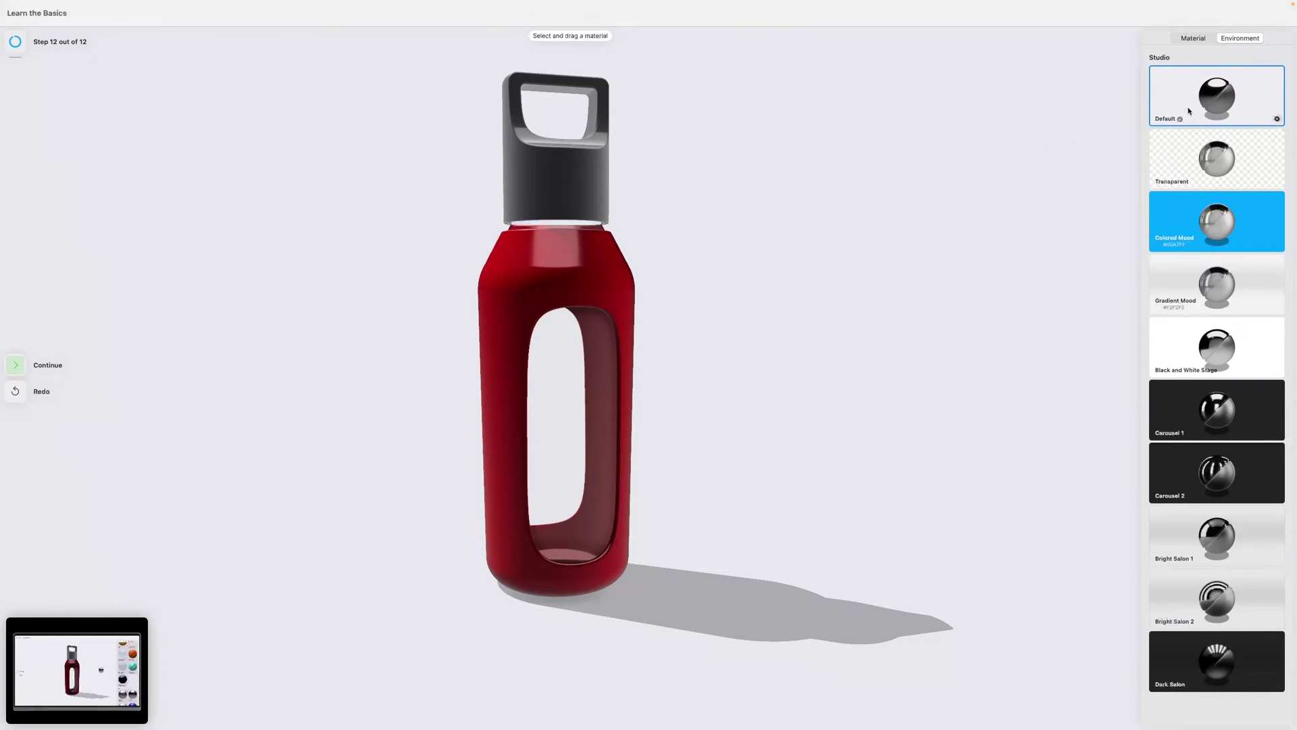
left_click(1218, 177)
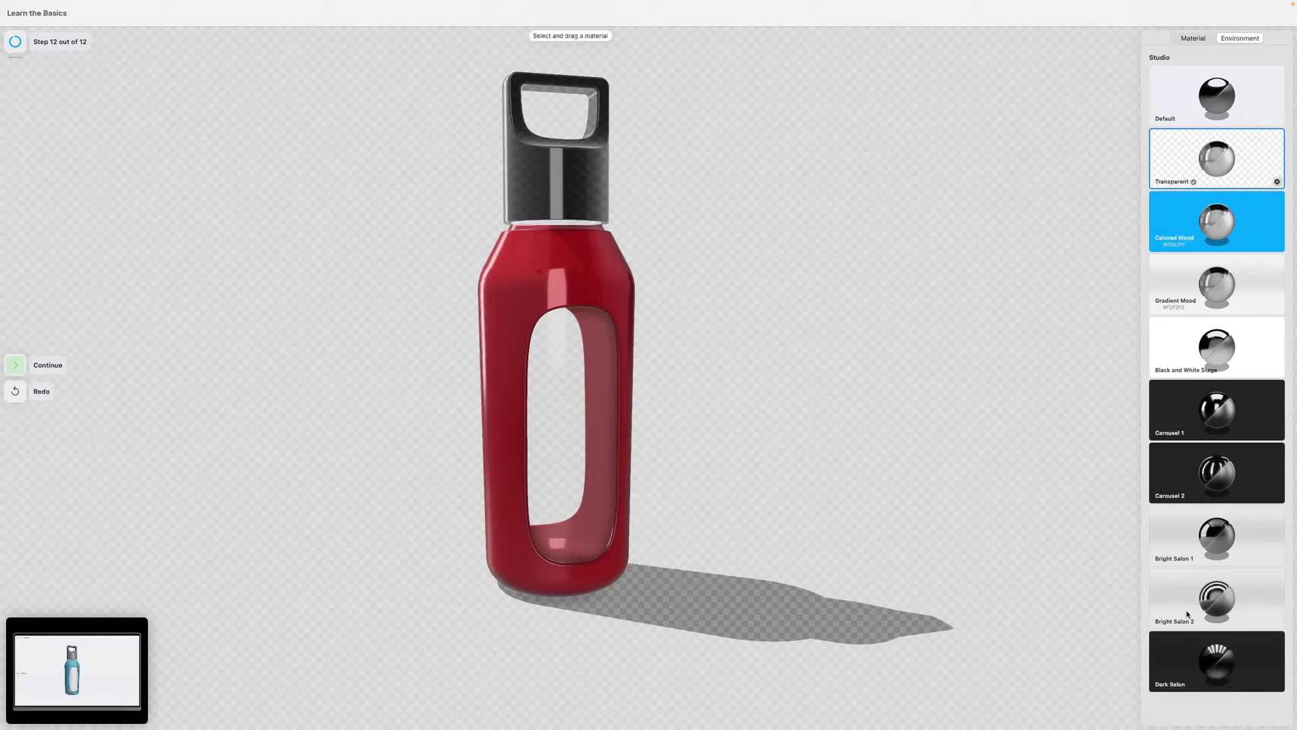
left_click(1215, 355)
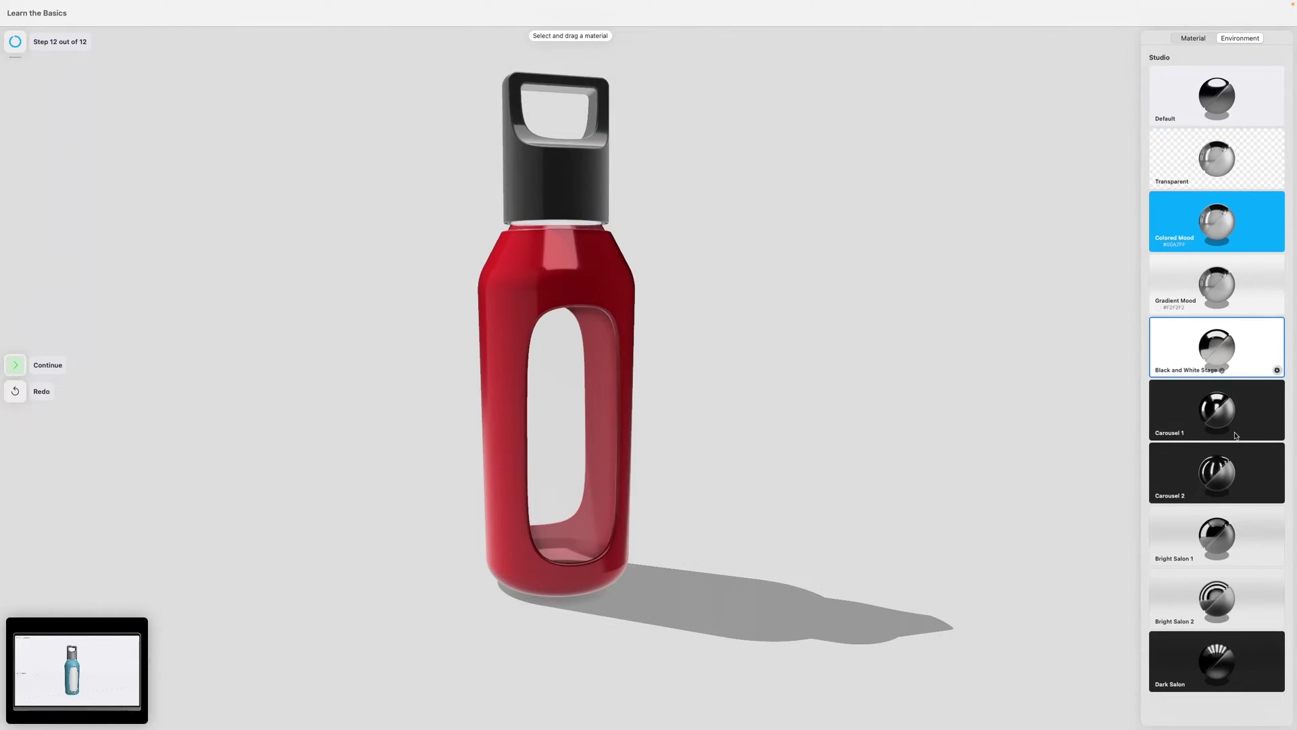
left_click(1216, 284)
left_click(16, 369)
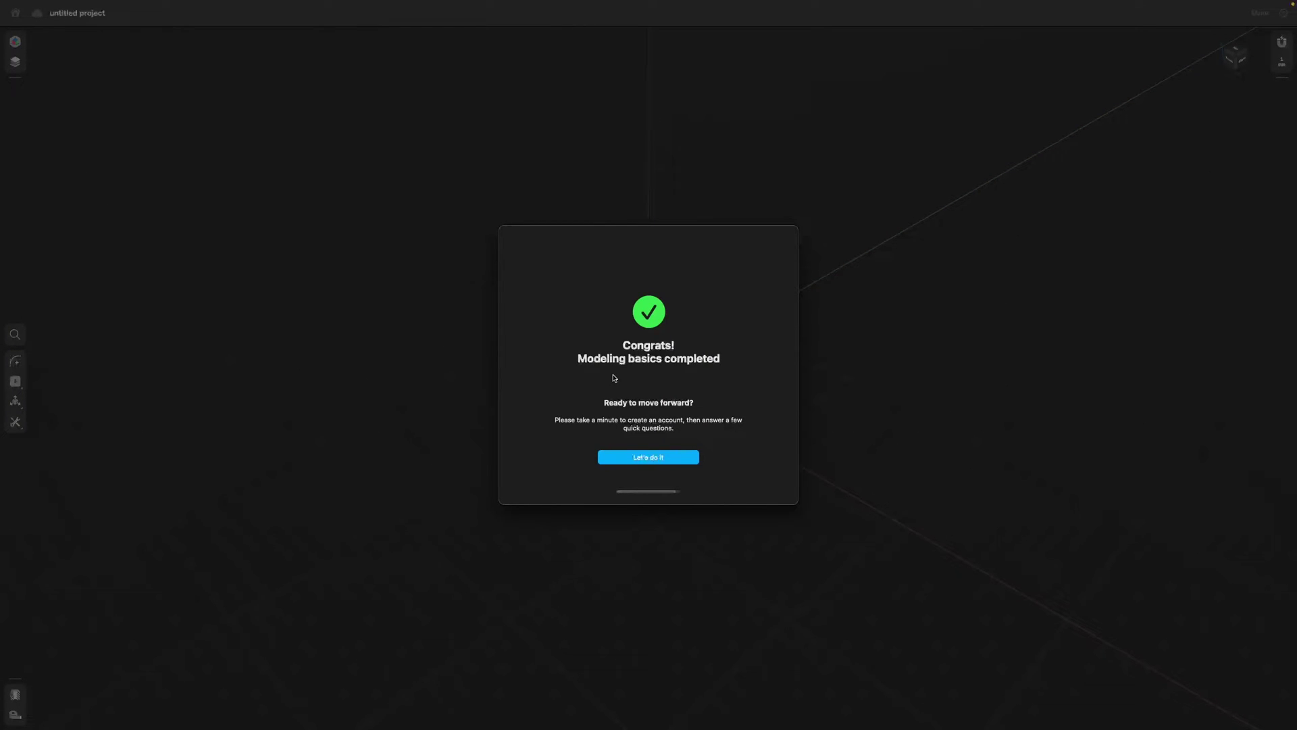
Answer the survey with Educational use, 'I do' use CAD, App Store as source, and submit.
left_click(652, 458)
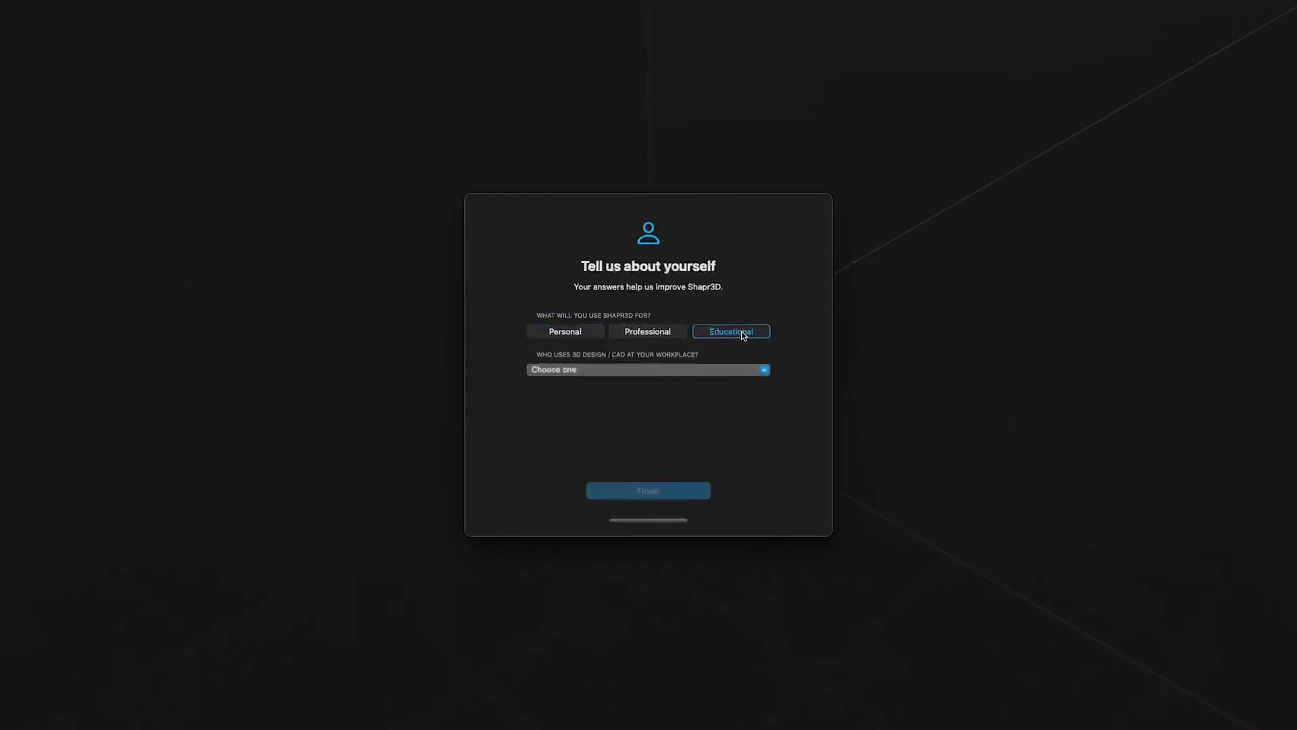
left_click(696, 369)
left_click(683, 395)
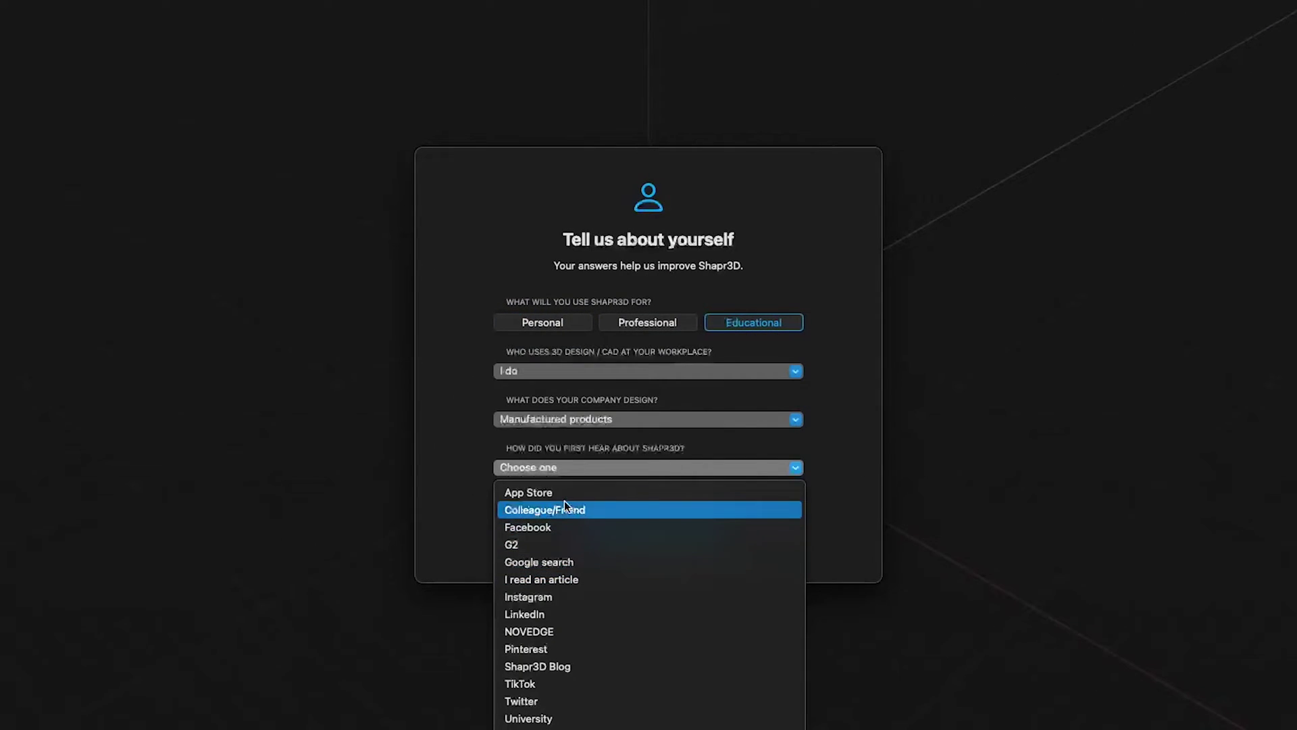
left_click(540, 492)
left_click(649, 525)
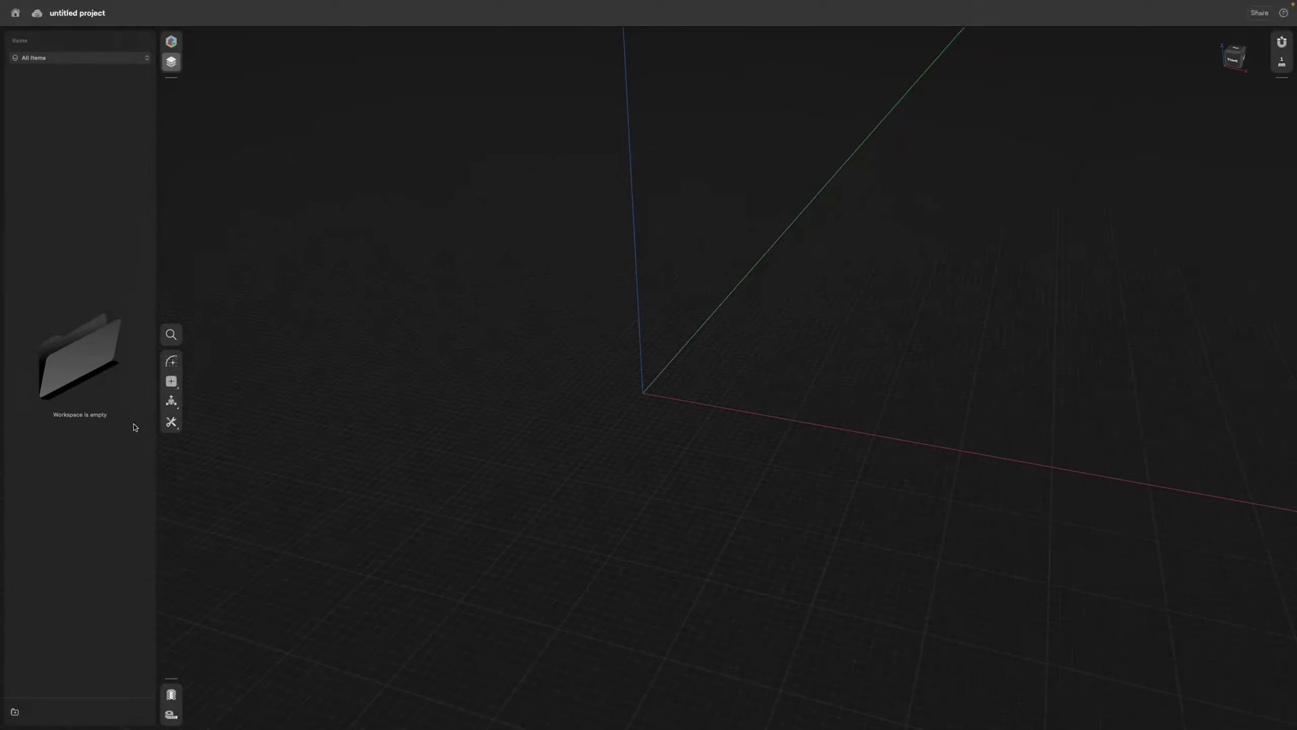
Sketch a circle centered at the origin on the ground plane and set its diameter.
left_click(180, 366)
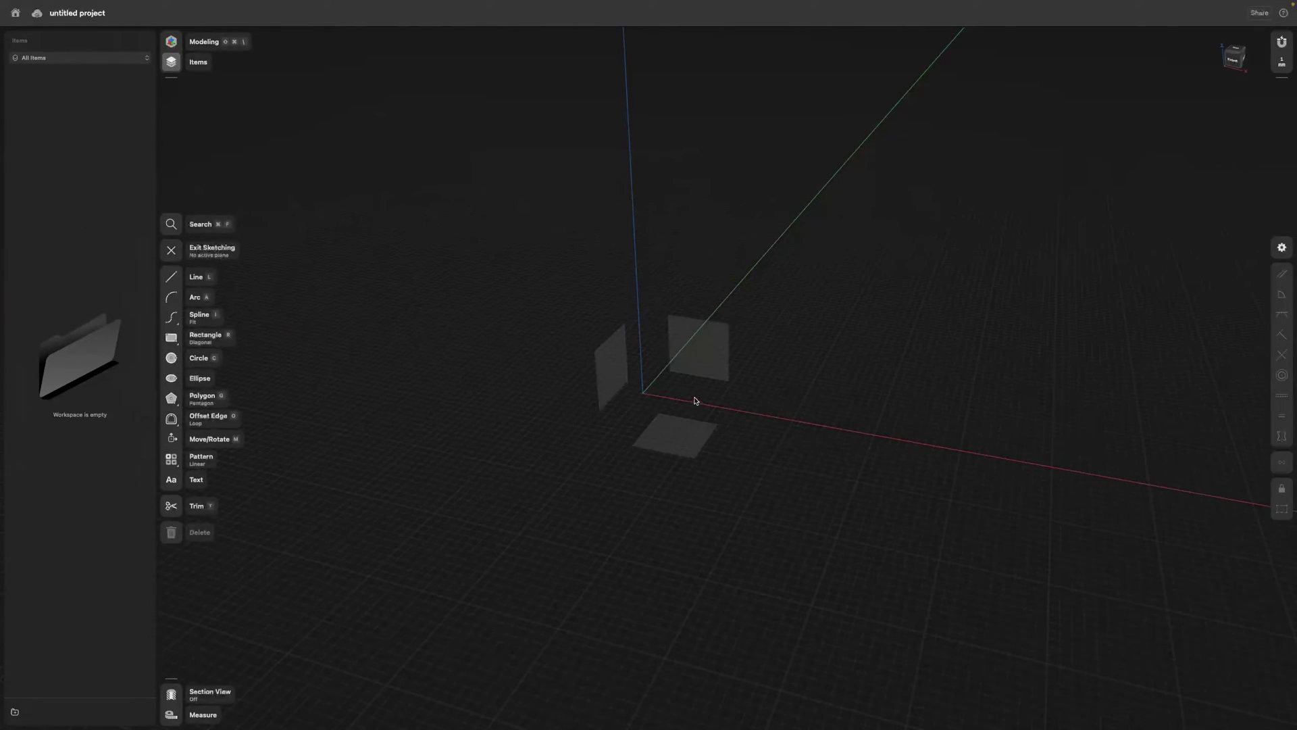
left_click(681, 441)
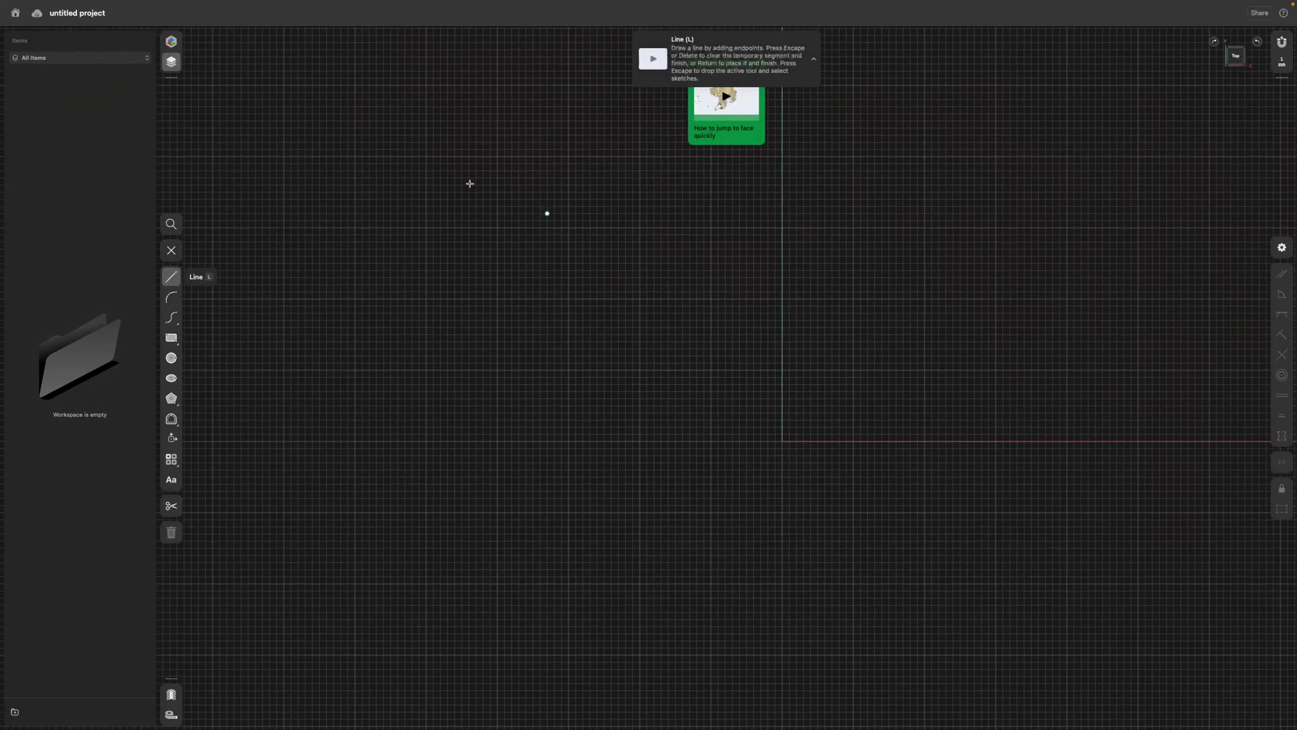
left_click(173, 359)
left_click(781, 441)
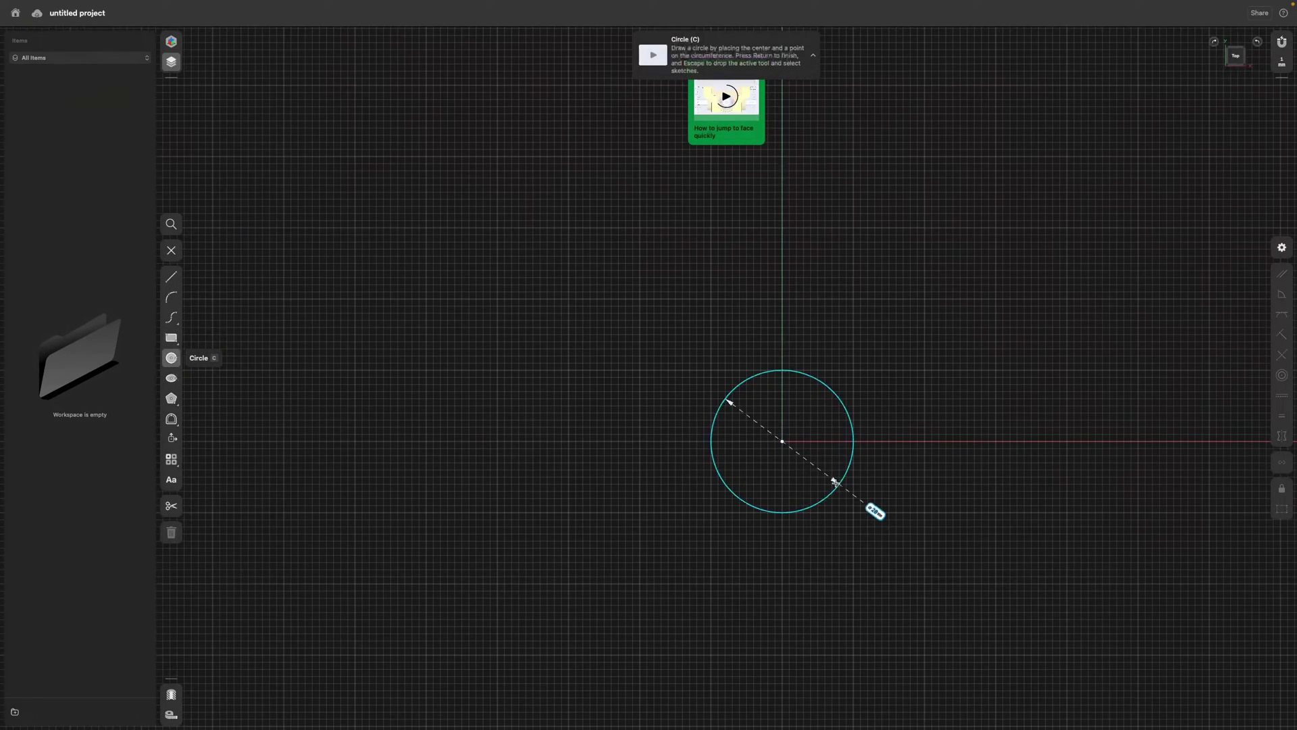
left_click(838, 486)
left_click(909, 443)
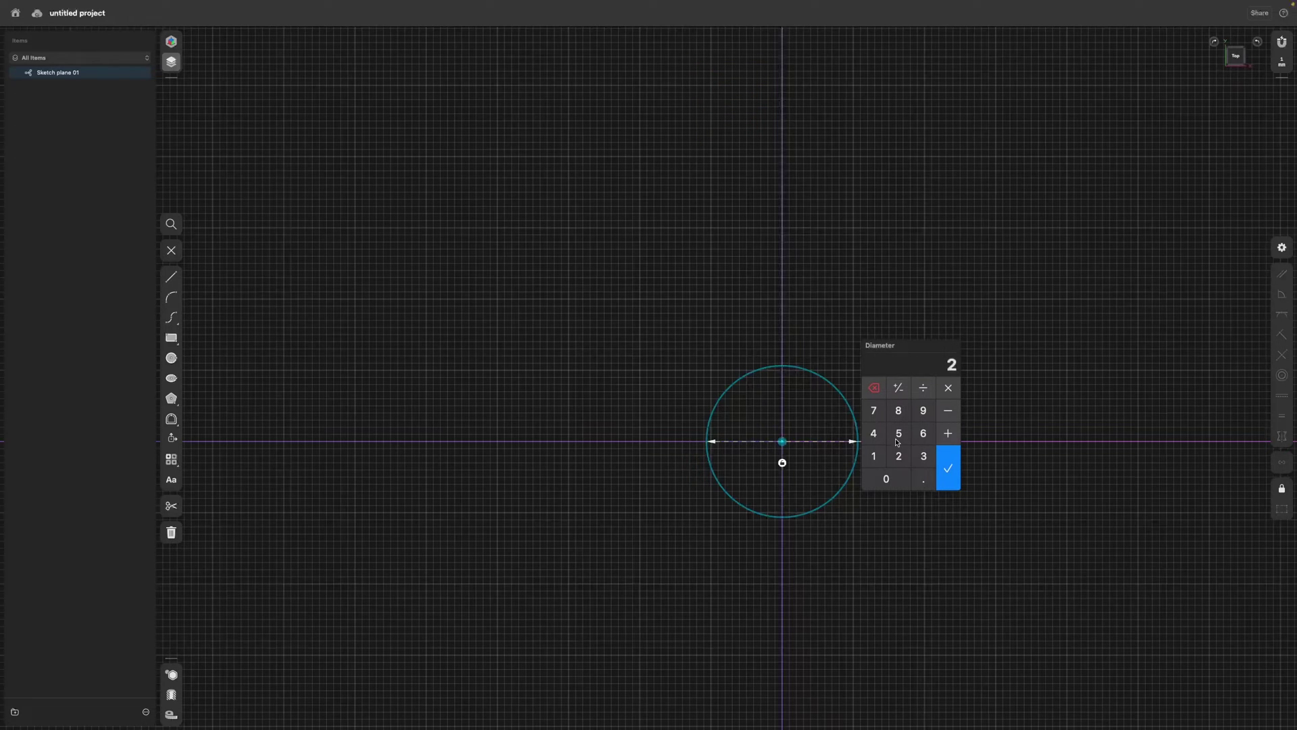
left_click(953, 468)
Exit the sketch and extrude the circle upward into a solid cylinder.
left_click(584, 359)
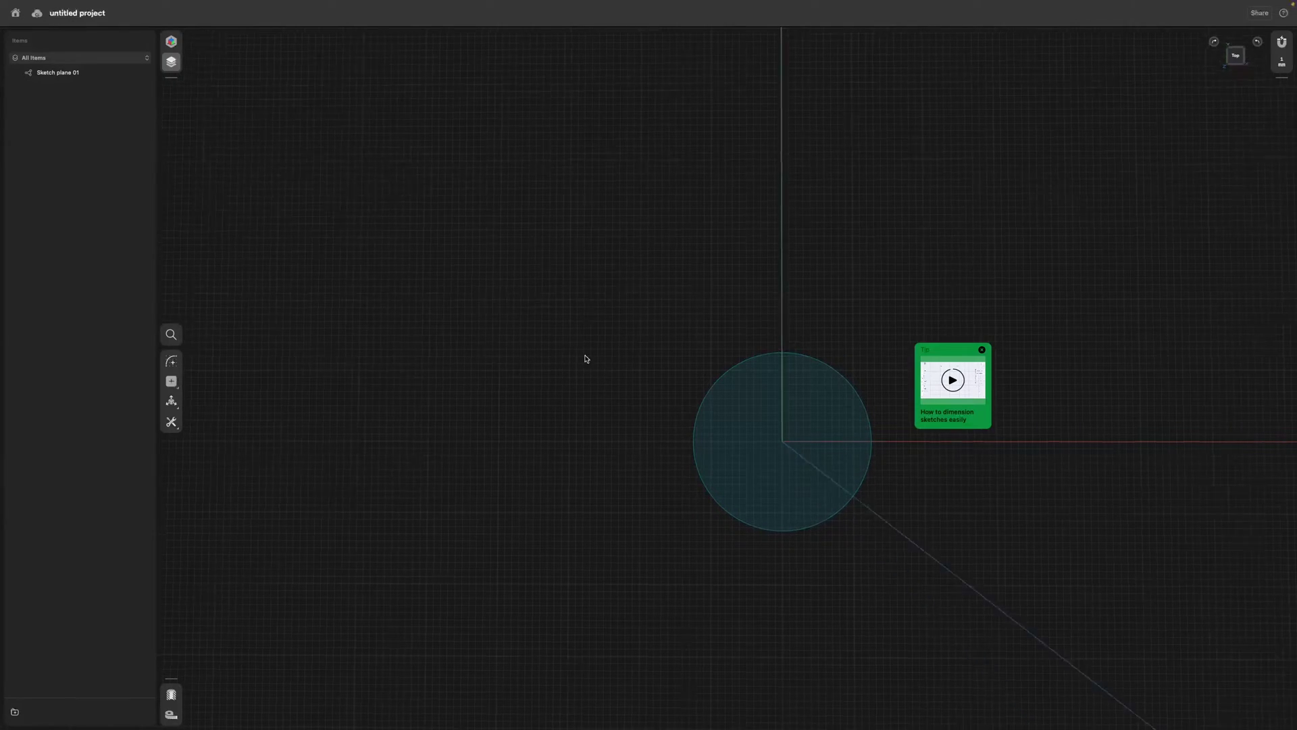
left_click(764, 477)
left_click_drag(766, 471, 768, 373)
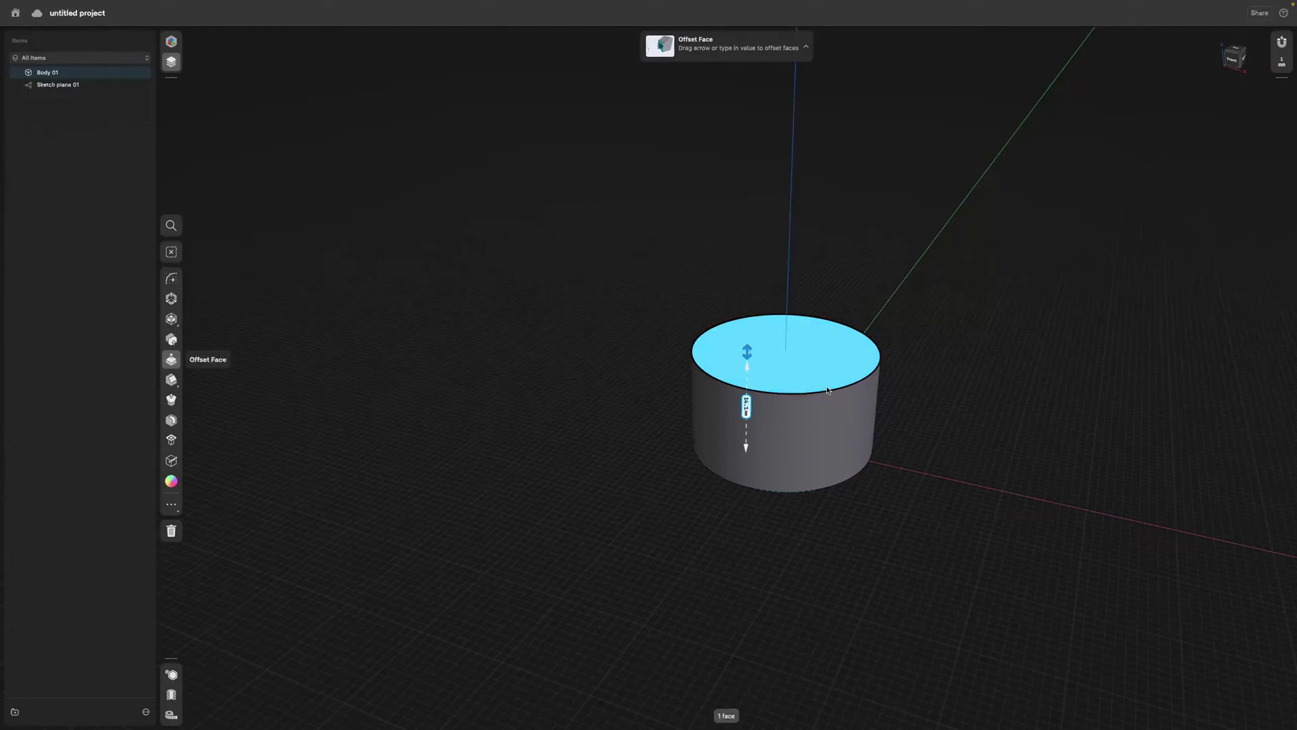
Draw a 20 mm diameter circle centered on the cylinder's top face.
key("l")
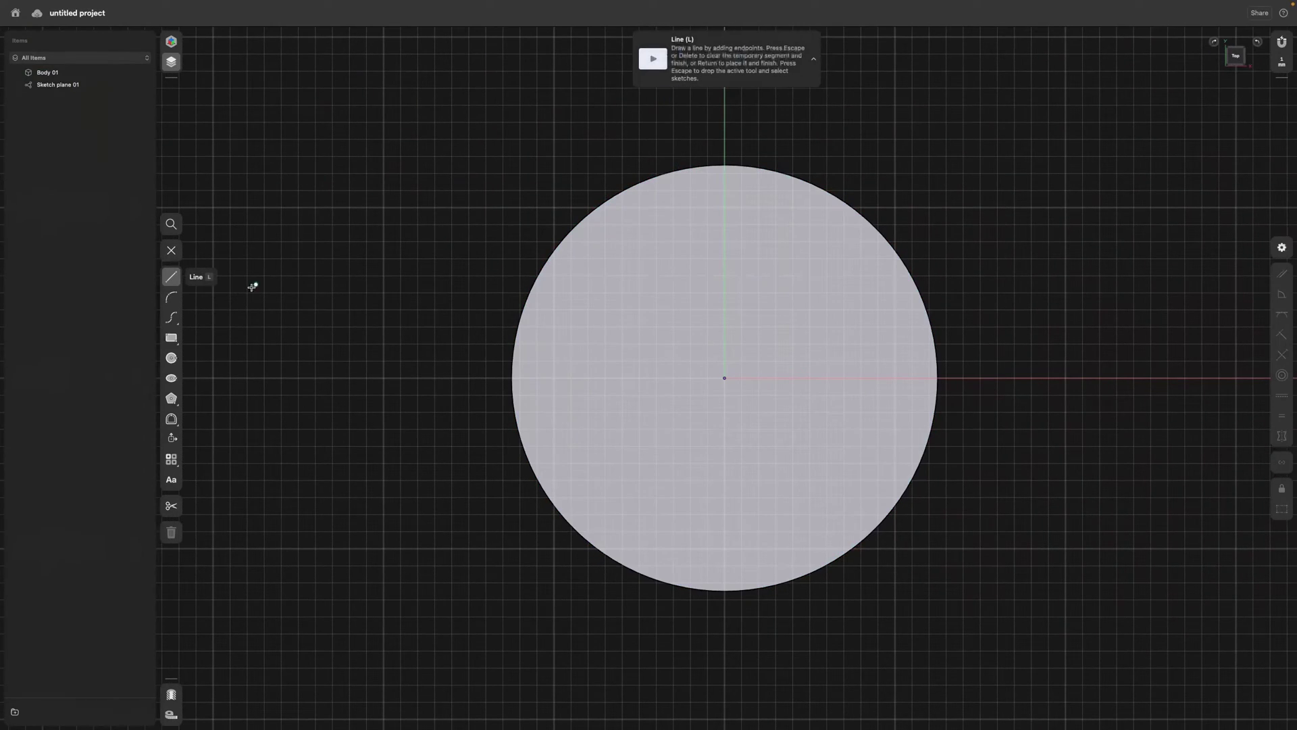
left_click(171, 358)
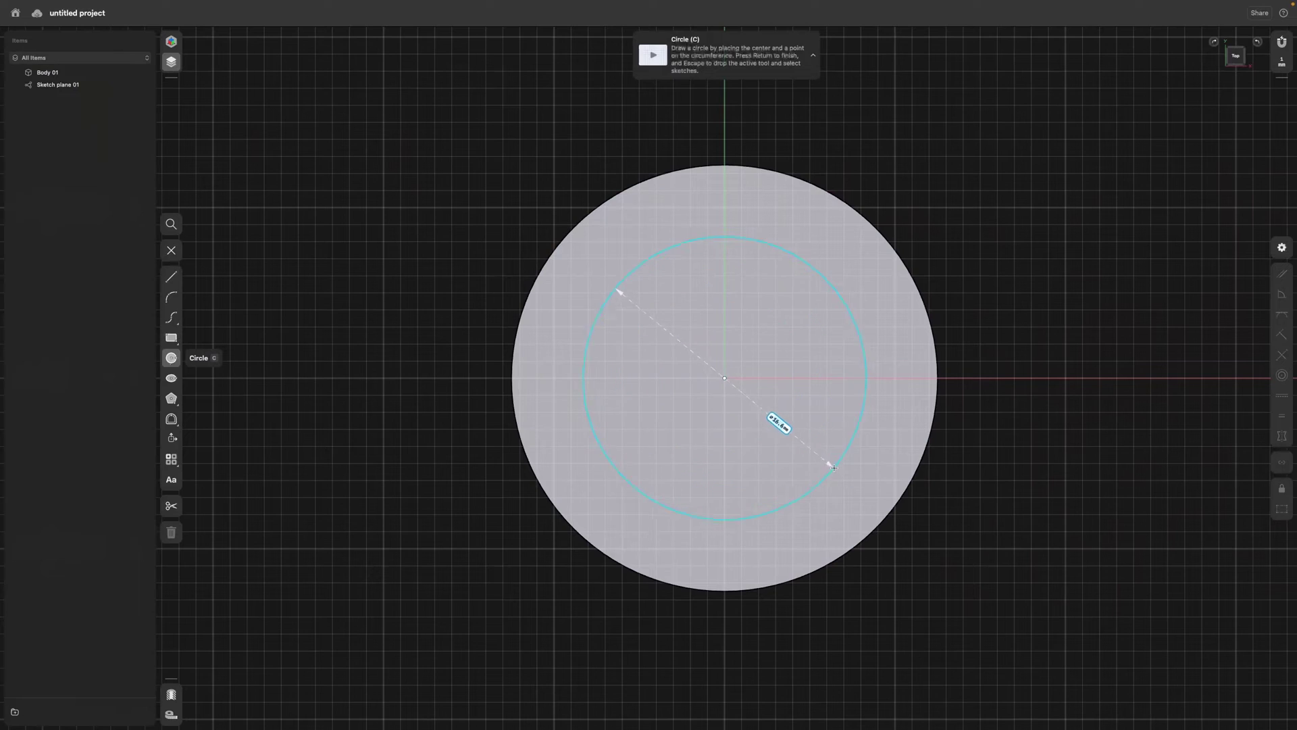
left_click(850, 482)
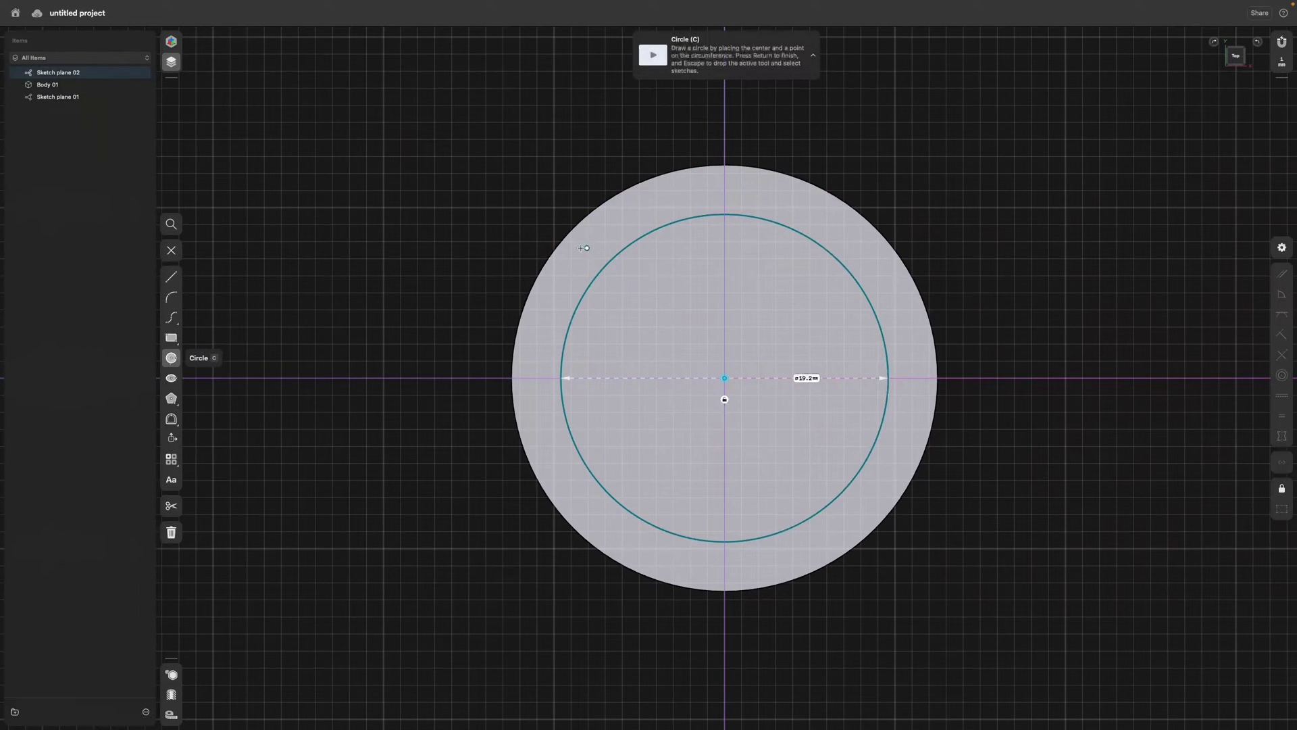
left_click(804, 380)
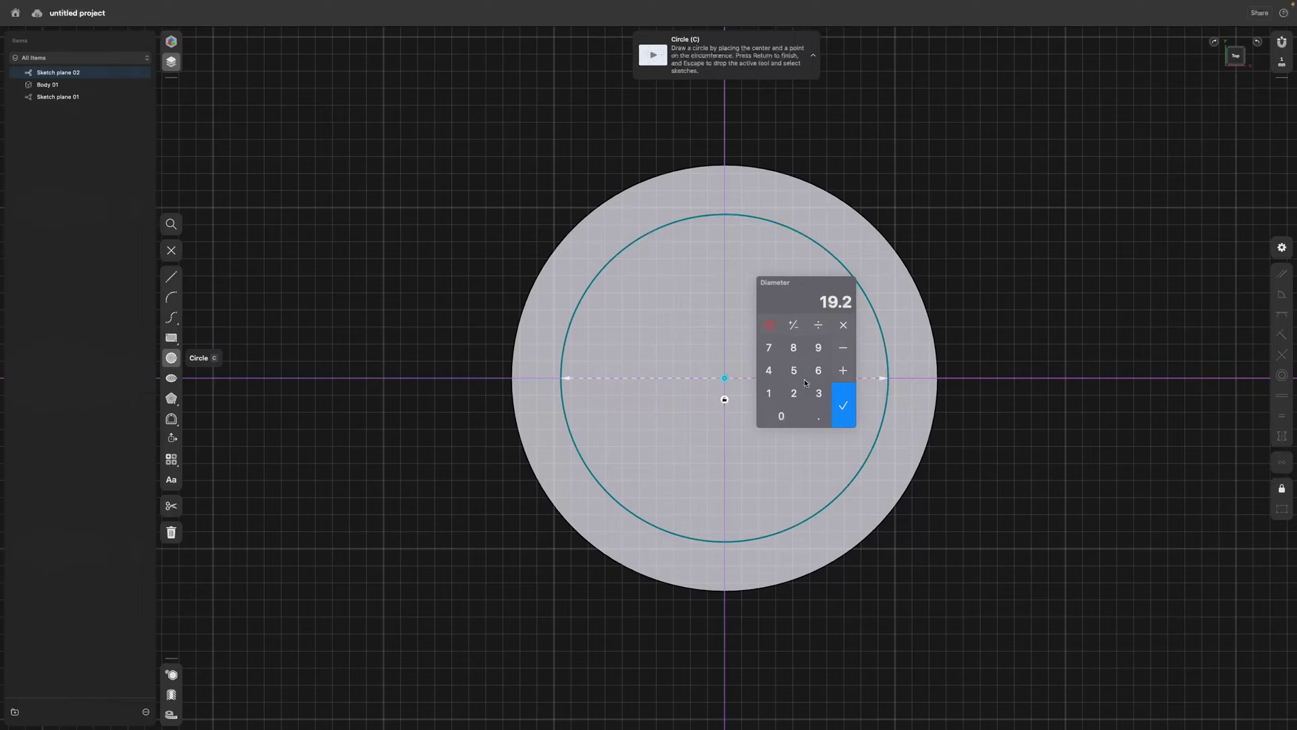
type("20")
key("Return")
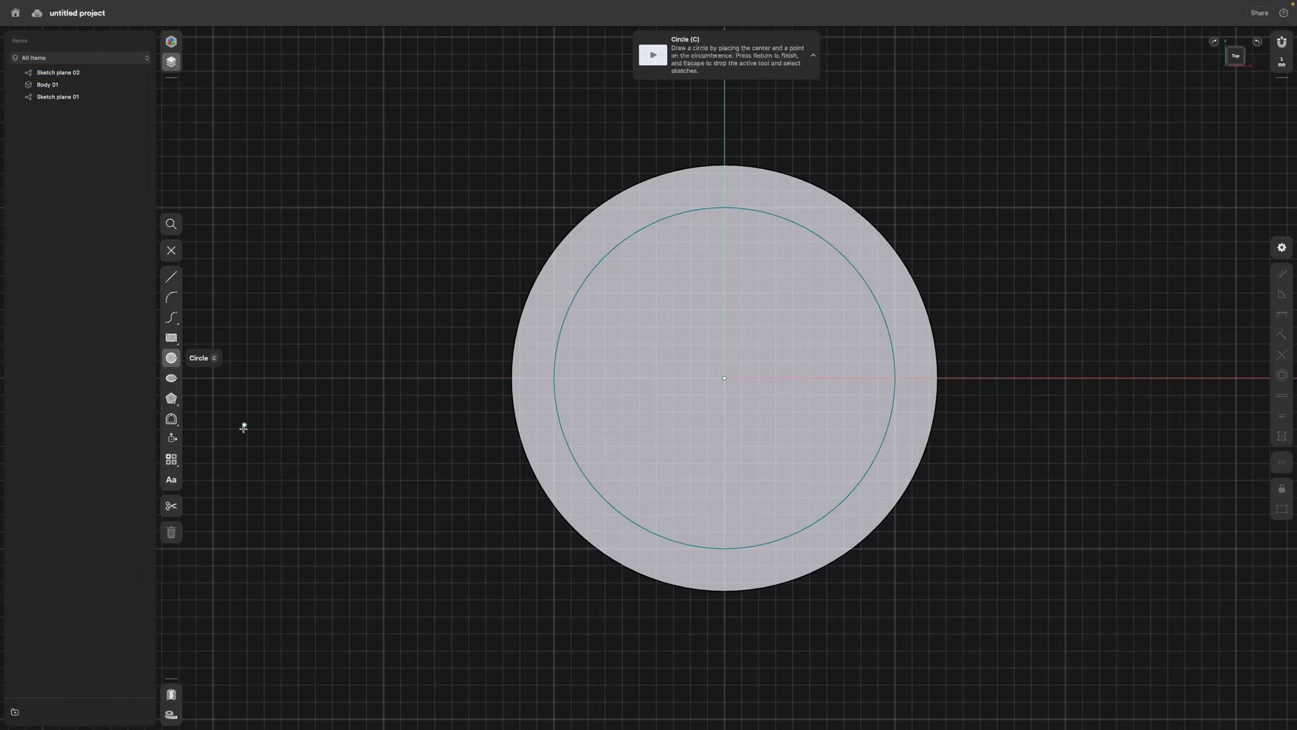
left_click(177, 250)
Push the inner circle down into a pocket and orbit to a perspective view.
right_click_drag(955, 295, 632, 406)
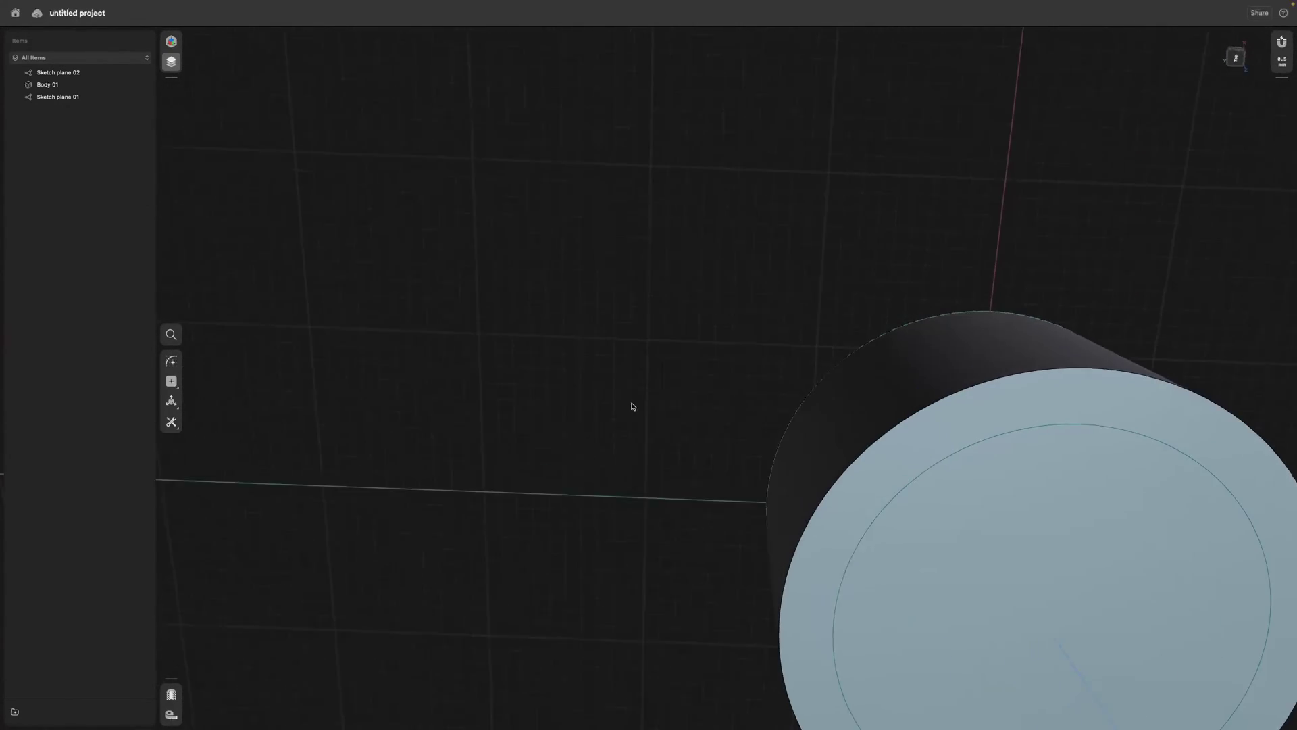
scroll(641, 385, "down", 3)
left_click(984, 602)
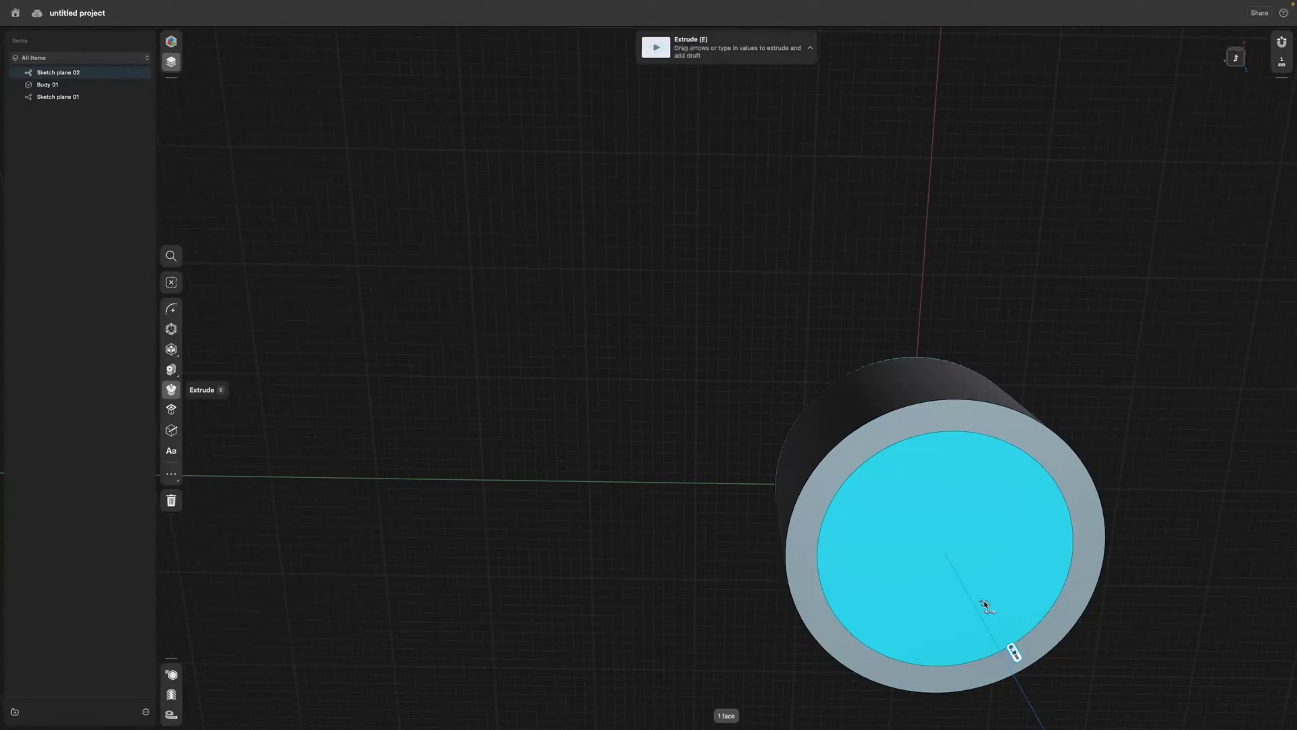
left_click_drag(983, 600, 964, 565)
left_click(1074, 287)
right_click_drag(1074, 287, 967, 421)
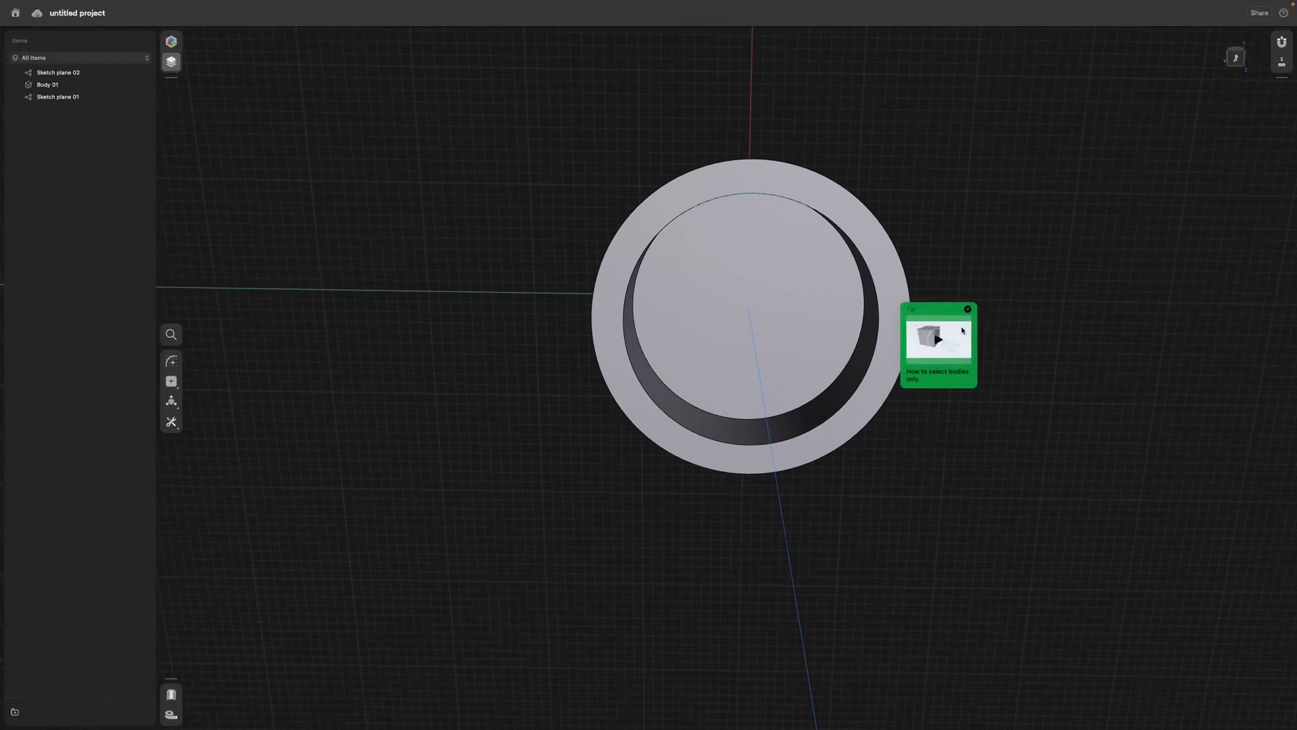
left_click(967, 311)
right_click_drag(947, 370, 881, 324)
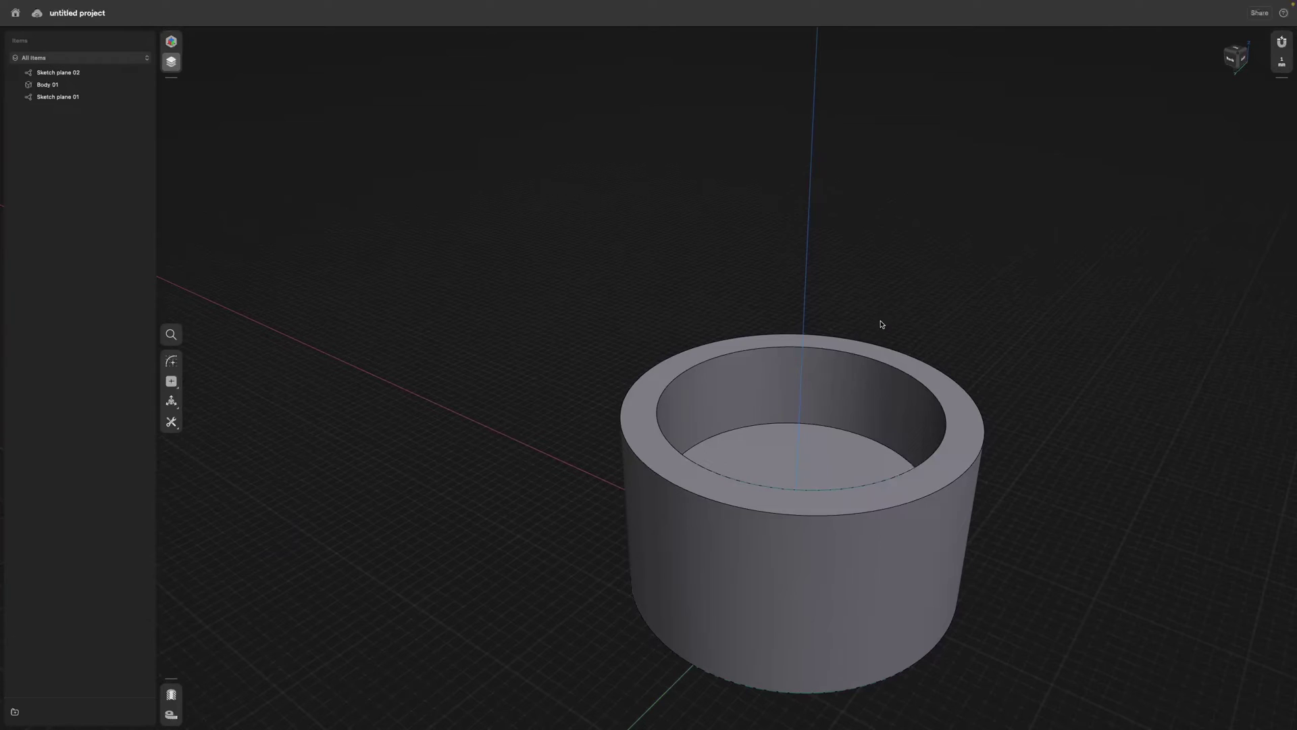
Fillet the cylinder's inner top edge and orbit to check the rounded rim.
left_click(884, 366)
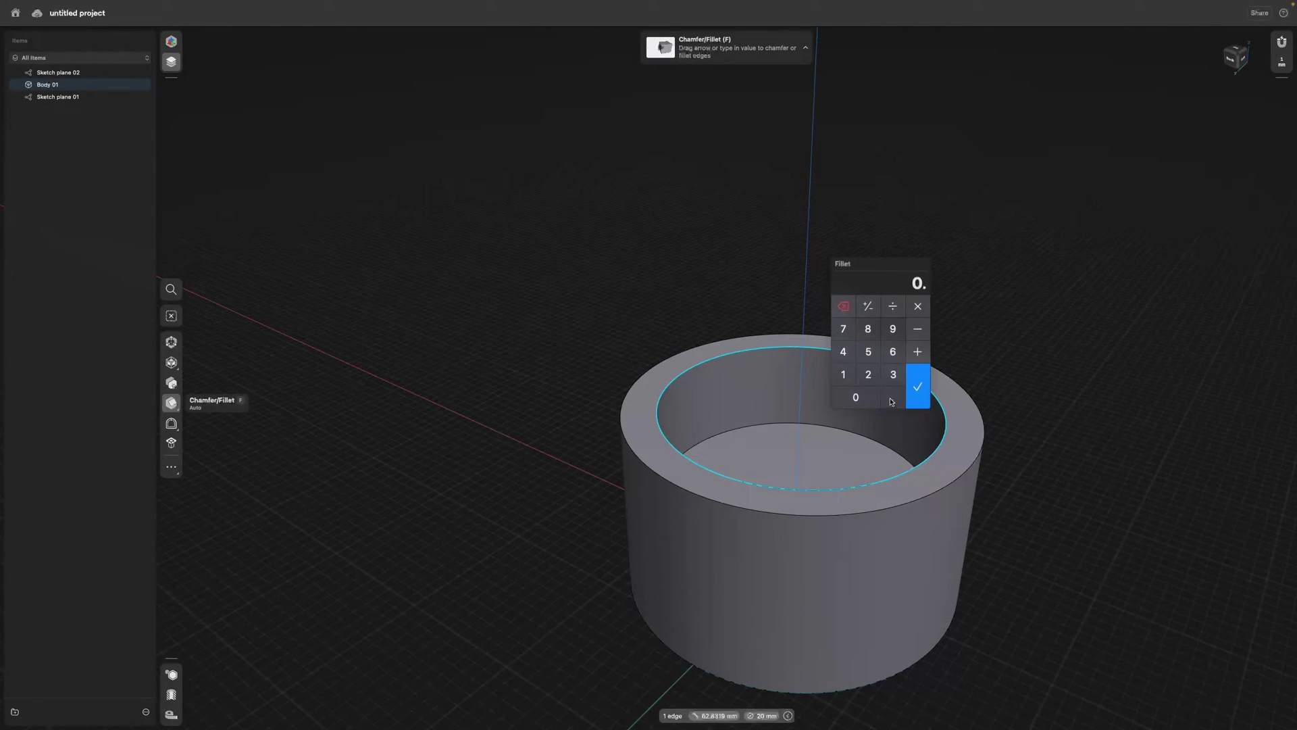
left_click(918, 391)
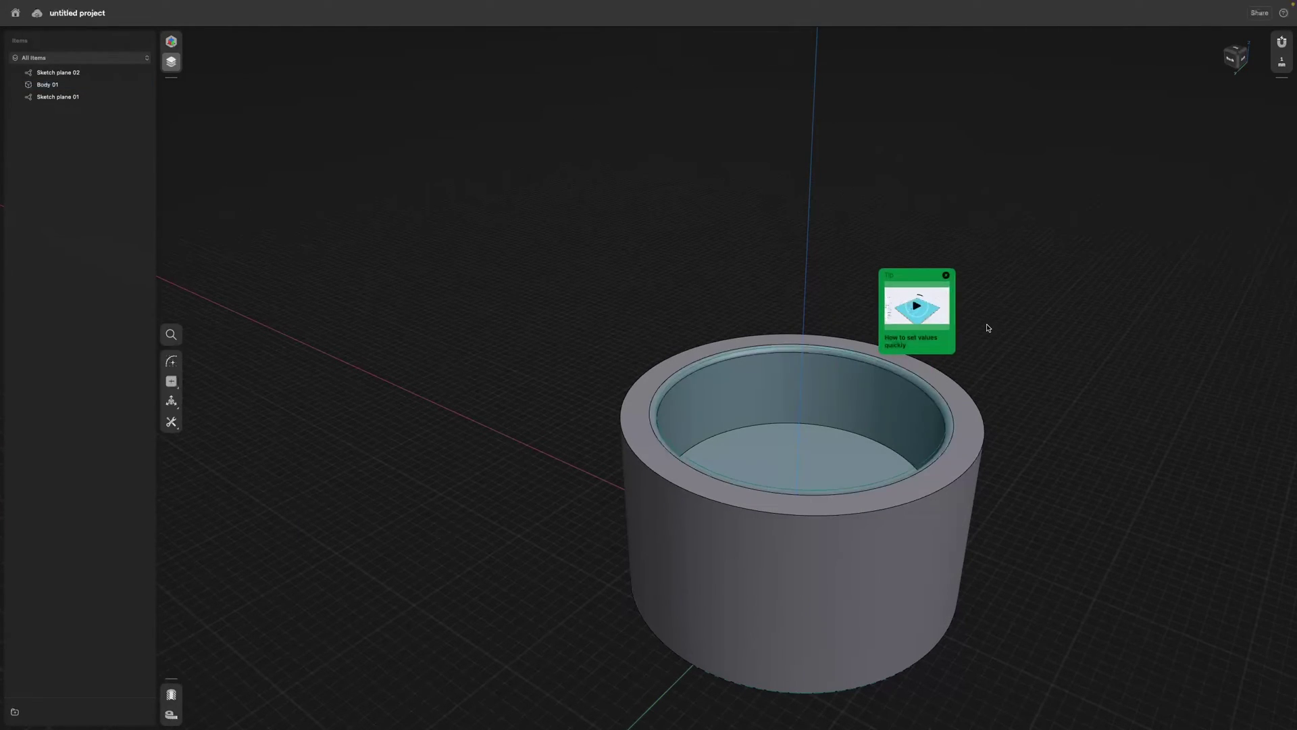
left_click(946, 275)
scroll(893, 250, "down", 5)
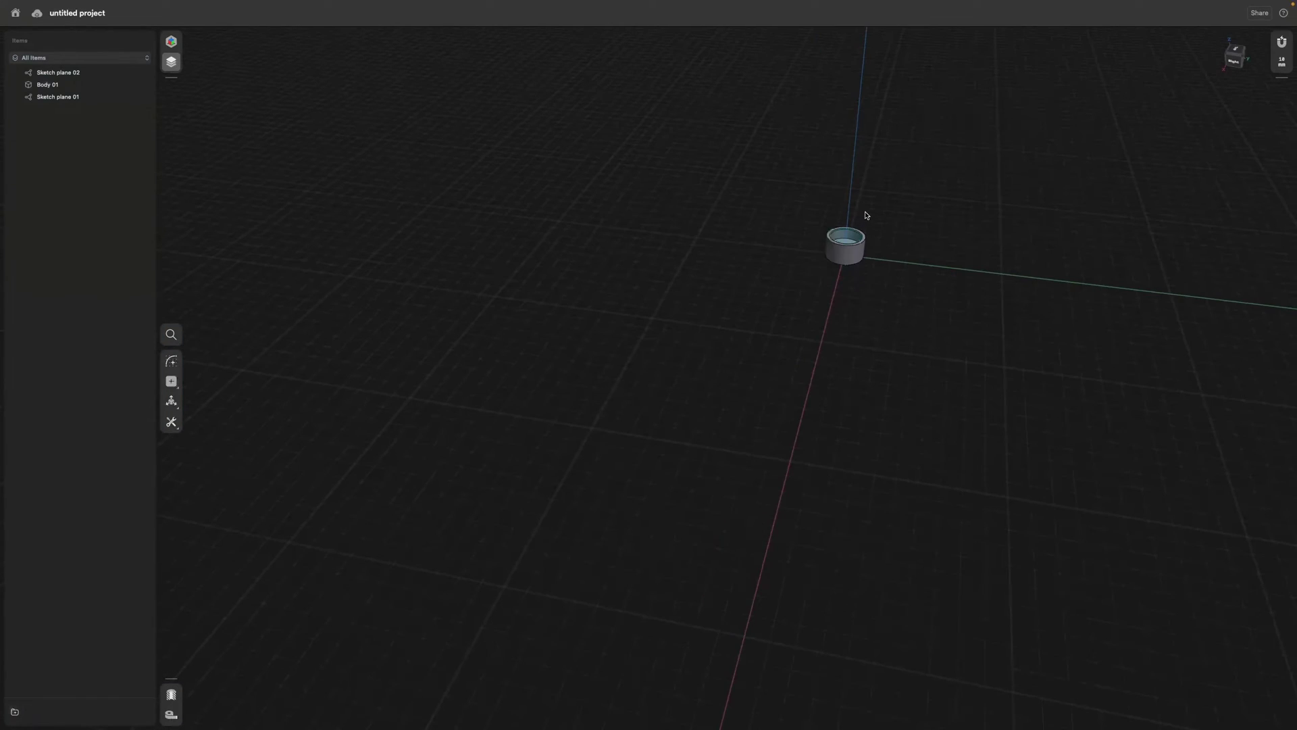
middle_click_drag(1083, 196, 990, 243)
scroll(990, 243, "up", 1)
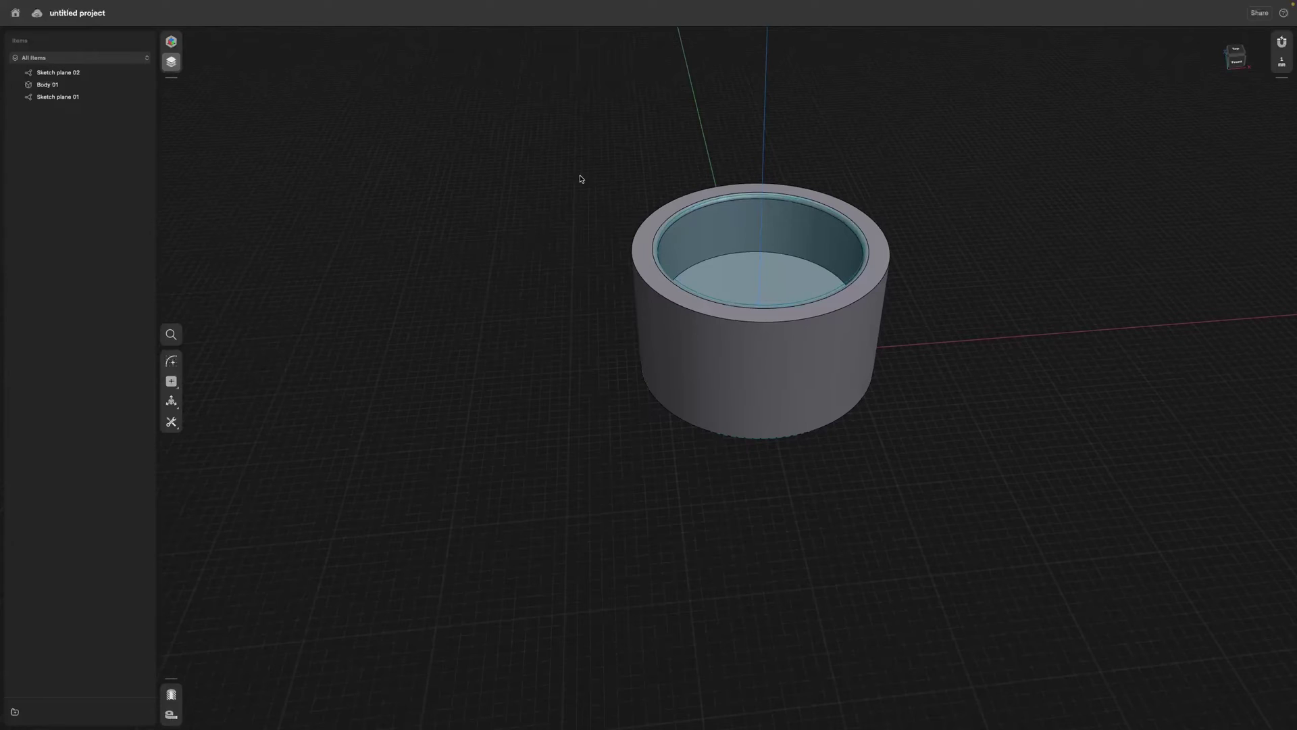
Open and close the item filter unchanged, then orbit around the filleted cup.
left_click(116, 58)
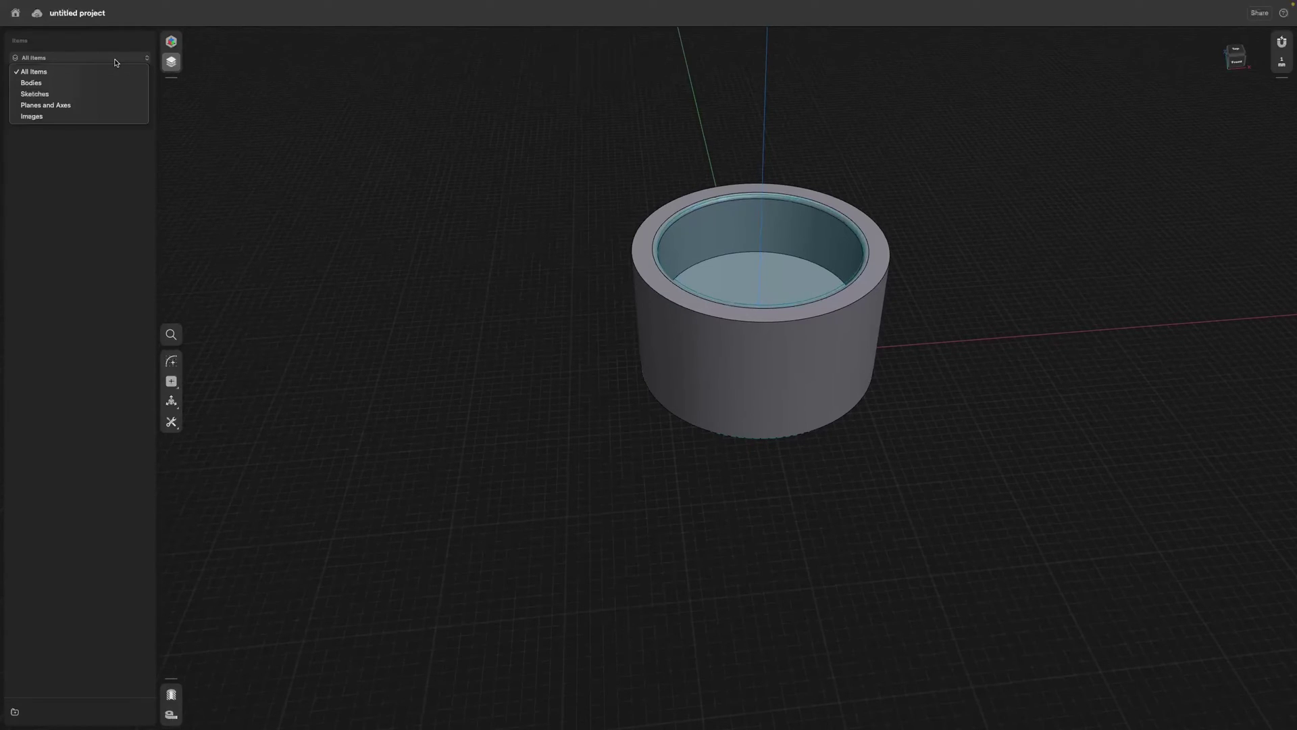
left_click(430, 220)
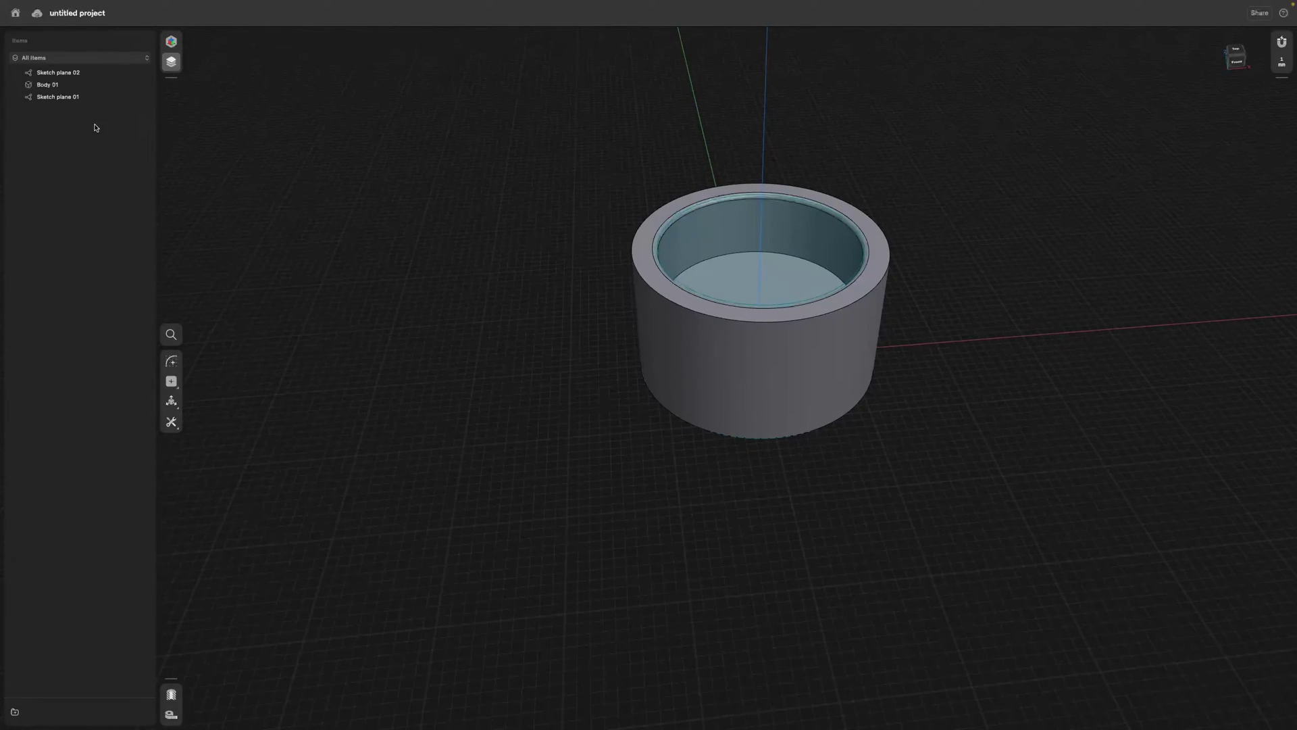
right_click_drag(470, 295, 376, 345)
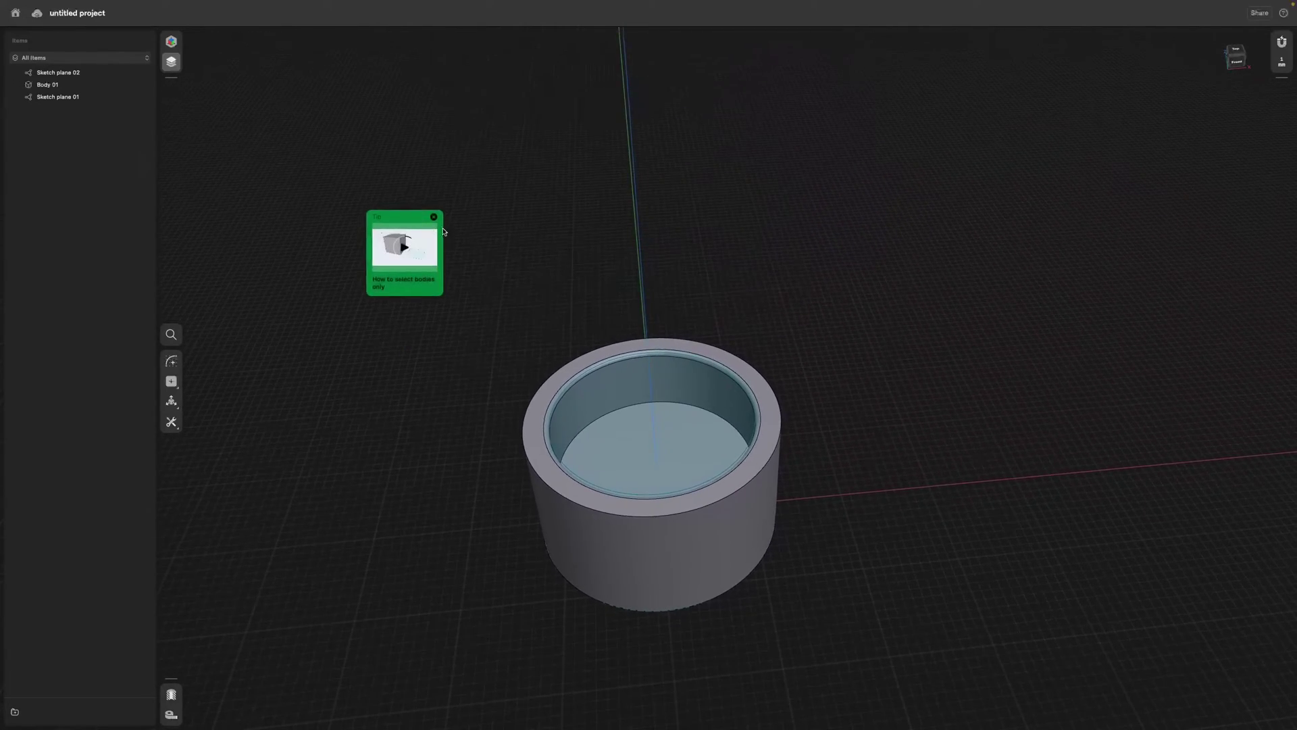
right_click_drag(444, 232, 831, 340)
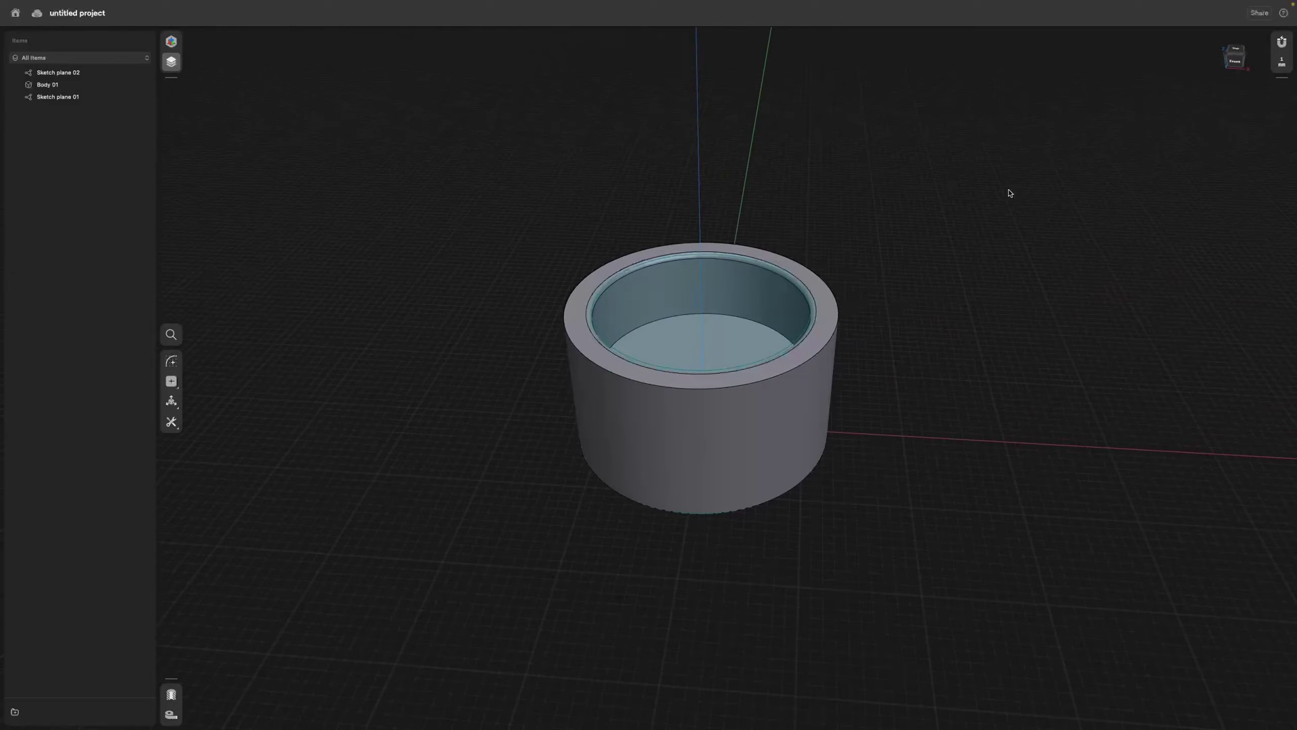
right_click_drag(926, 209, 895, 209)
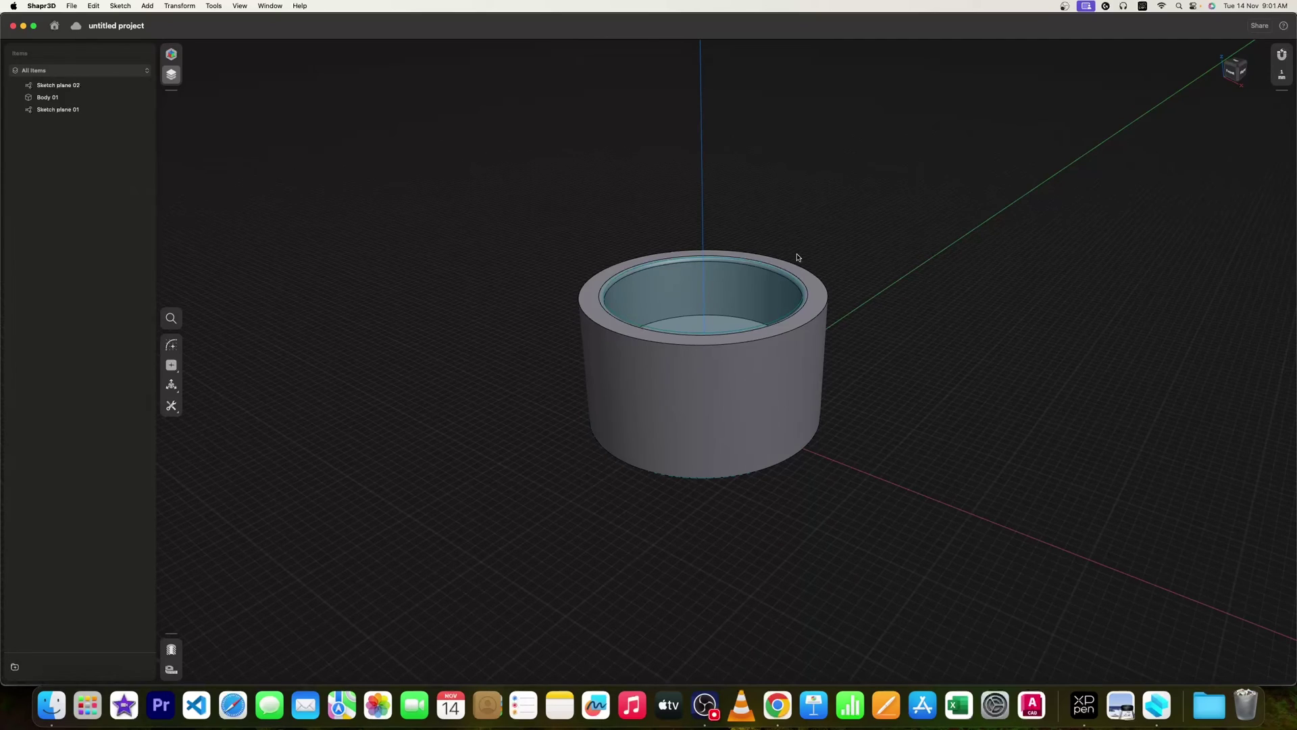
Switch from Shapr3D to Google Chrome with Cmd+Tab.
key("super+Tab")
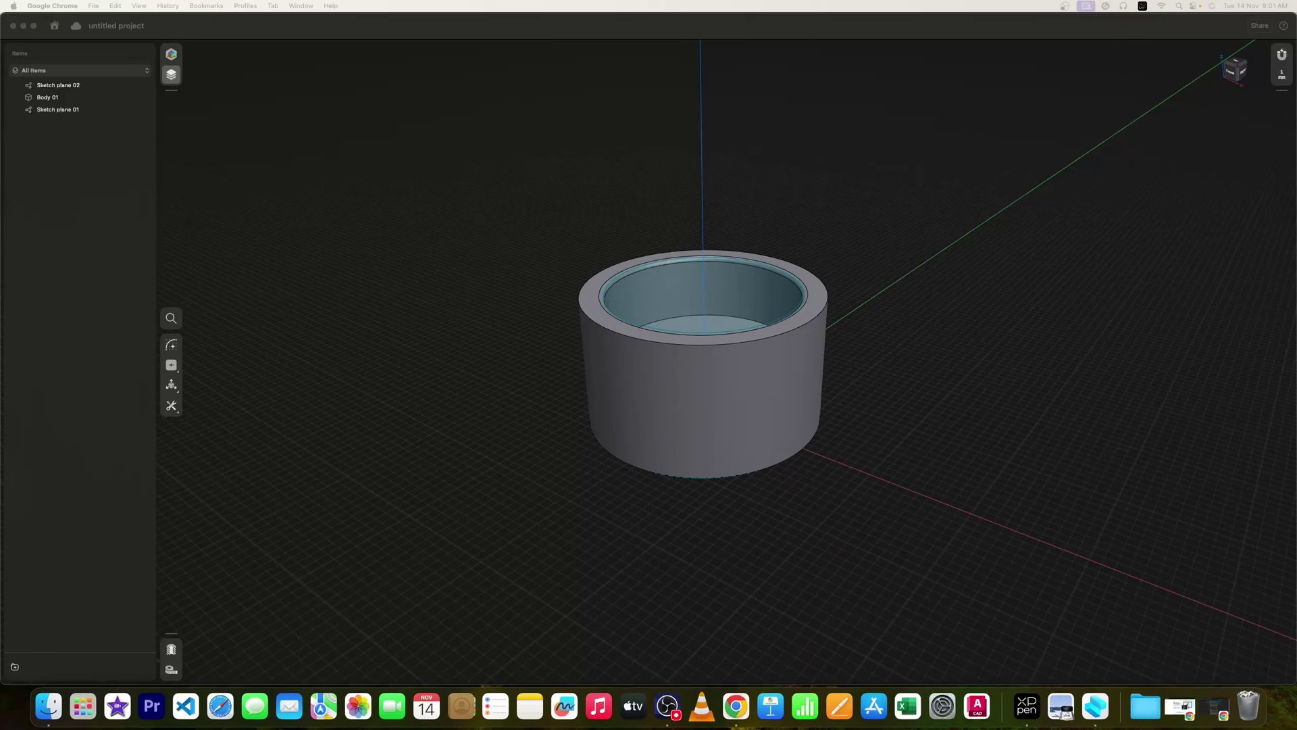